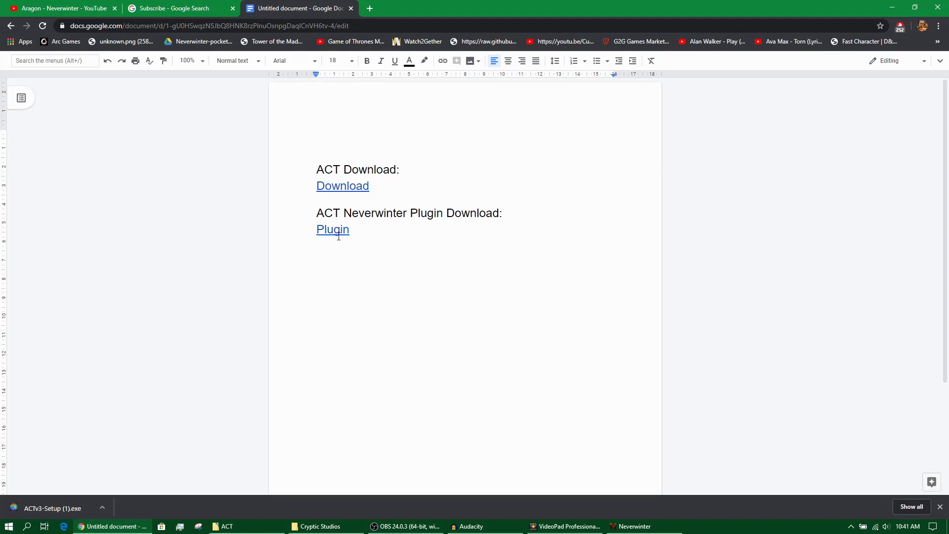
# From the document's ACT Download link, download the Advanced Combat Tracker setup and save it as ACTv3-Setup in Documents\ACT
pyautogui.click(353, 188)
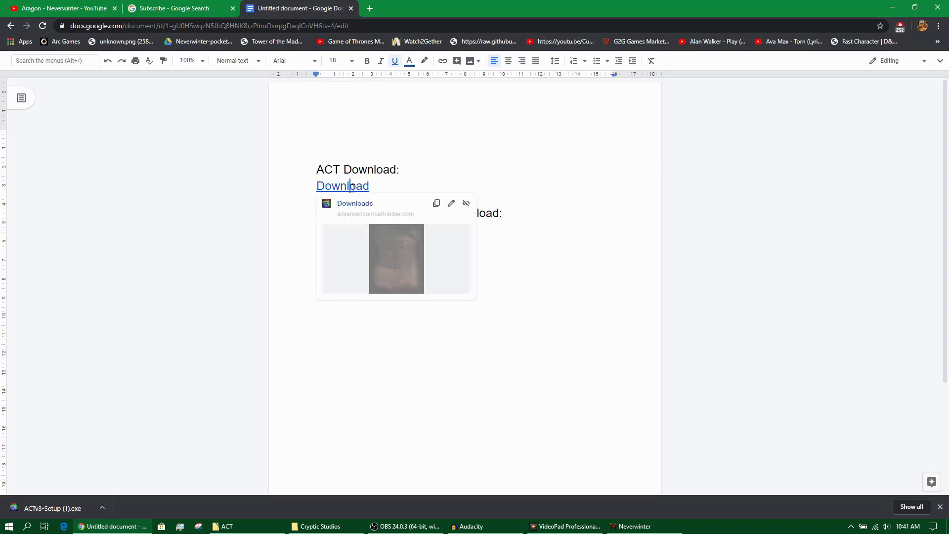
pyautogui.click(355, 203)
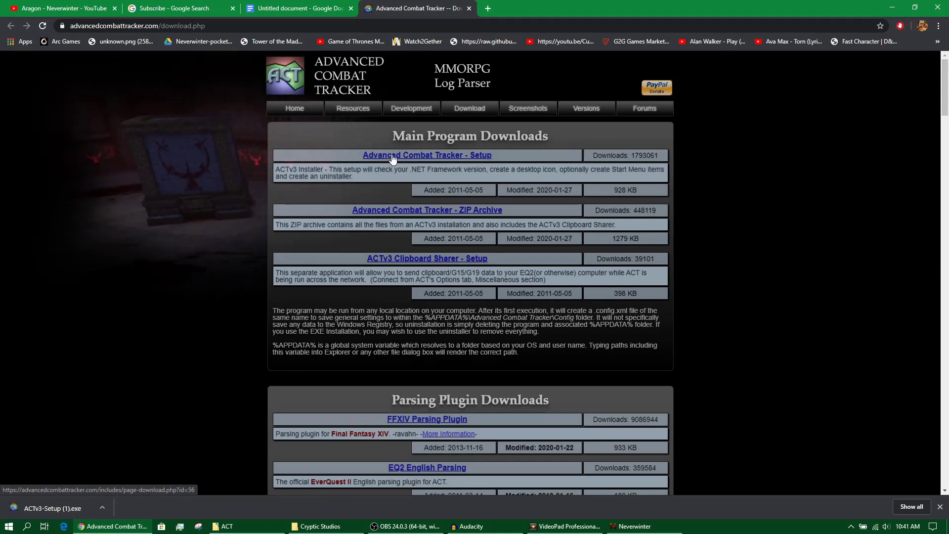
pyautogui.click(394, 157)
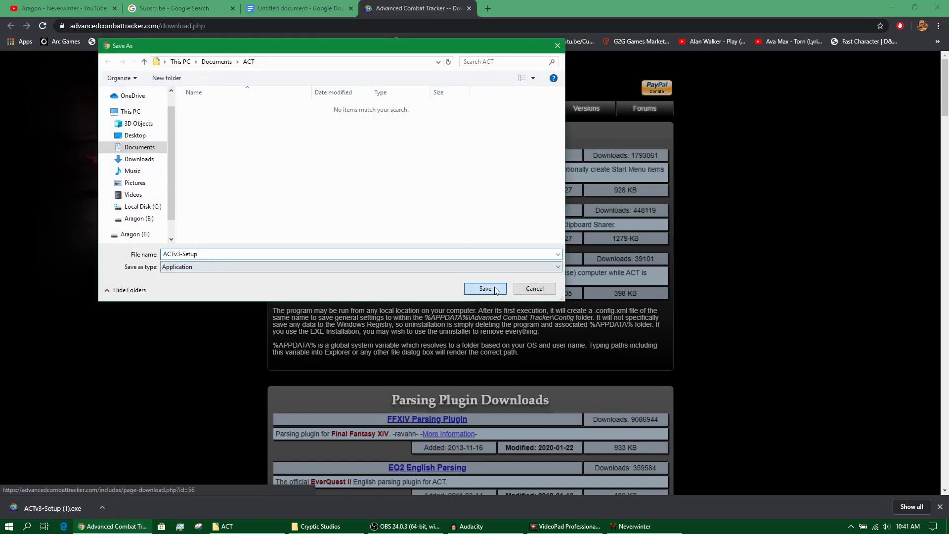
pyautogui.click(485, 288)
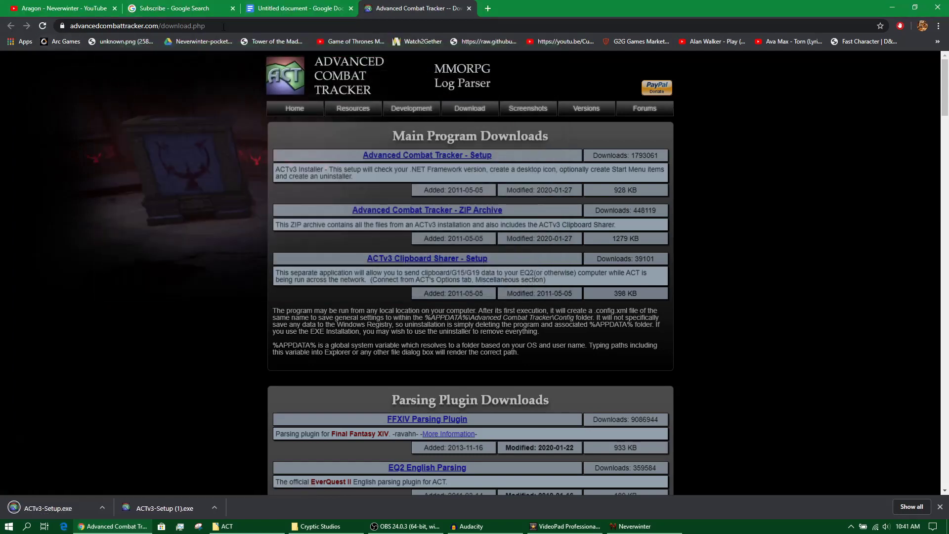
# From the document's Plugin link, download the Neverwinter CS file and save it in Documents\ACT
pyautogui.click(300, 7)
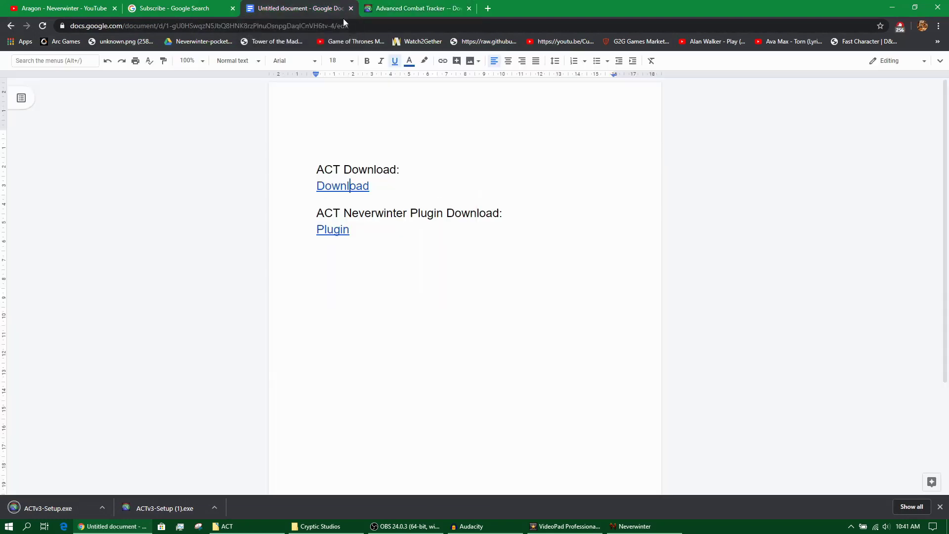
pyautogui.click(336, 233)
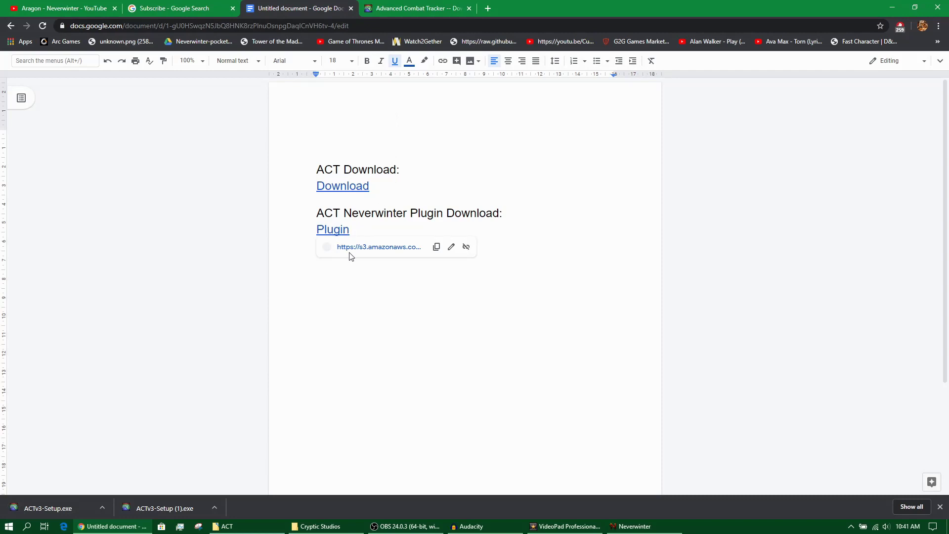
pyautogui.click(352, 247)
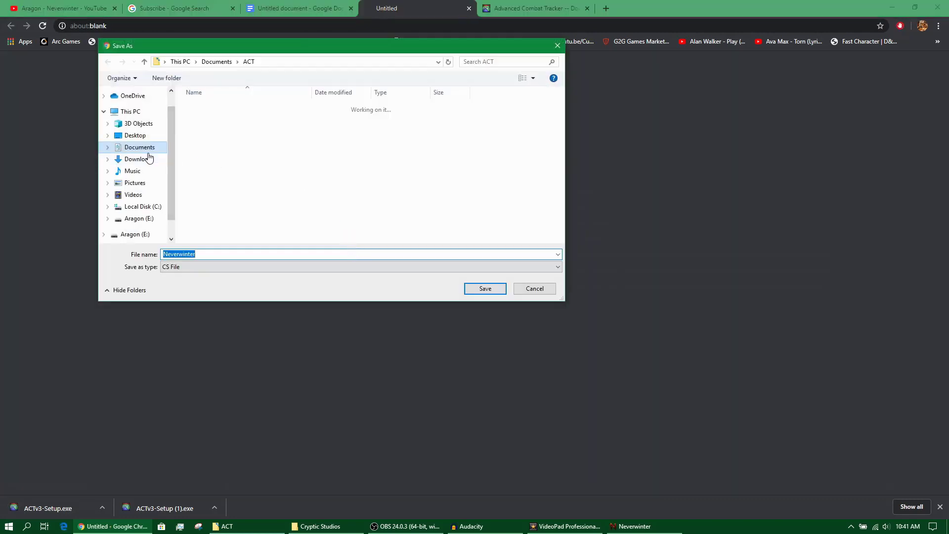
pyautogui.moveTo(326, 57); pyautogui.dragTo(378, 87)
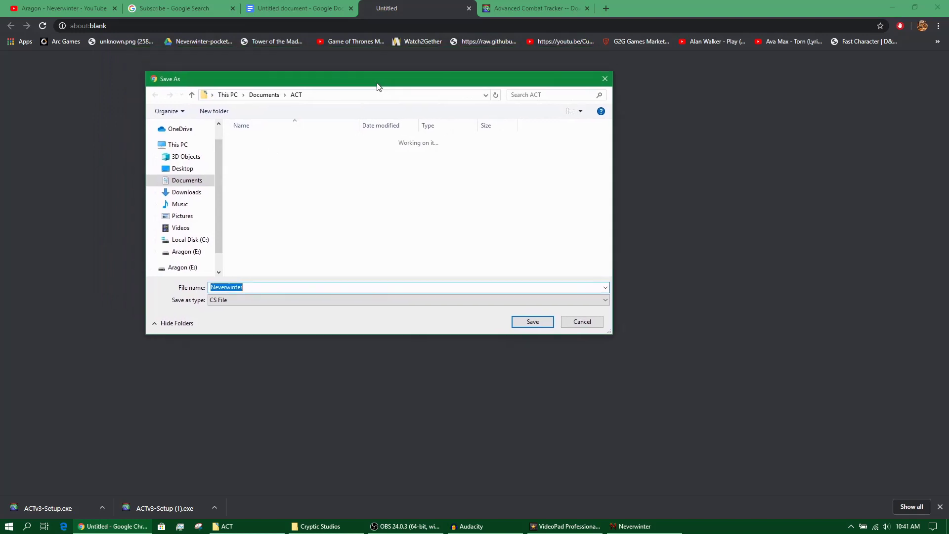
pyautogui.click(525, 321)
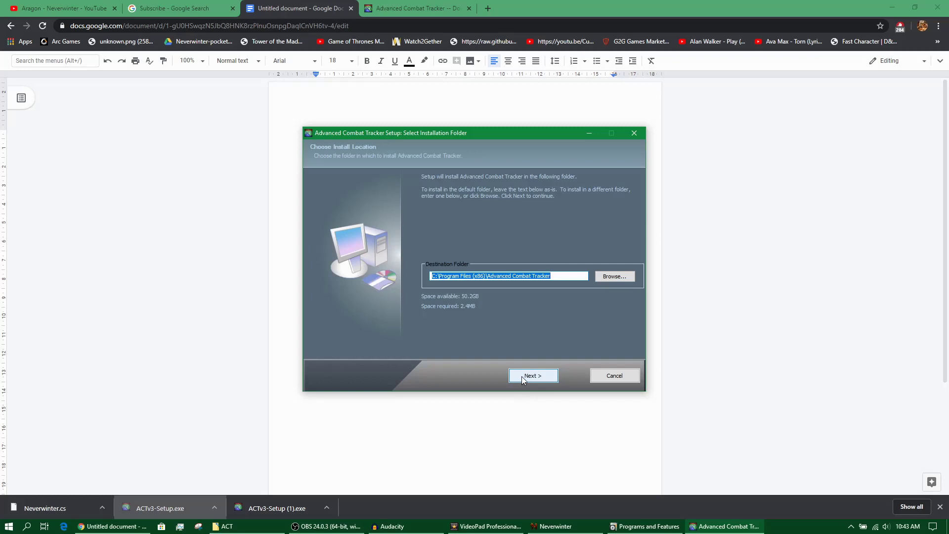
# Install Advanced Combat Tracker in C:\Program Files (x86)\Advanced Combat Tracker and close the installer
pyautogui.click(527, 377)
pyautogui.click(533, 377)
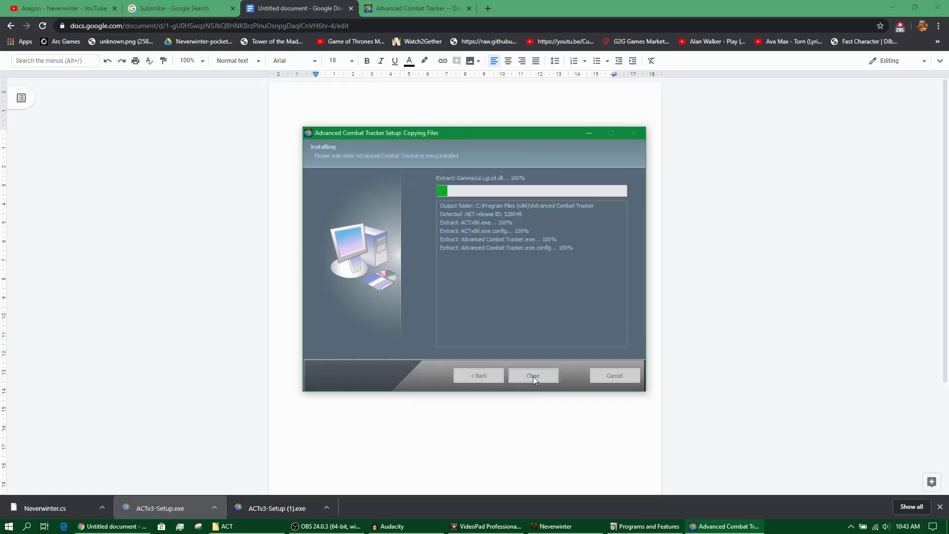
pyautogui.click(533, 377)
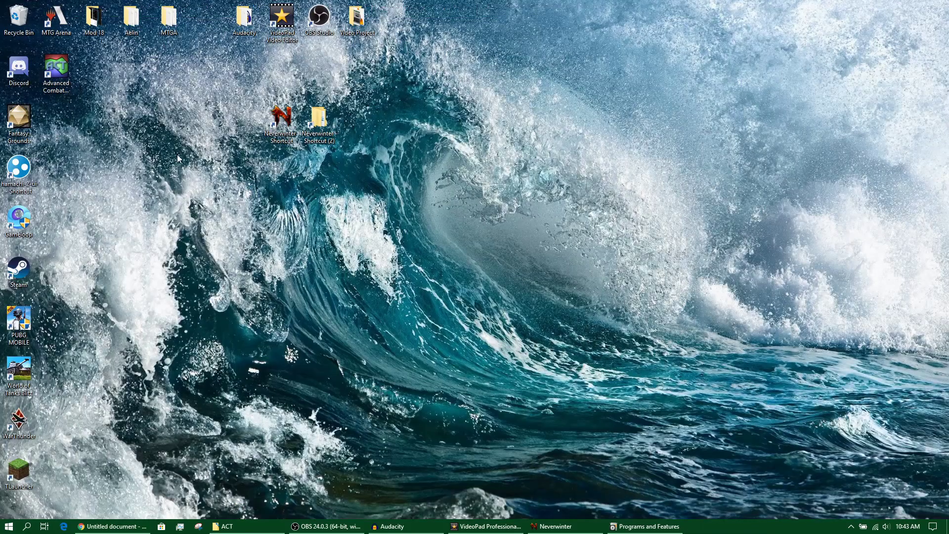
# Place the Advanced Combat Tracker shortcut near the Neverwinter shortcuts, then launch the program and dismiss its Startup Wizard
pyautogui.moveTo(56, 84); pyautogui.dragTo(209, 137)
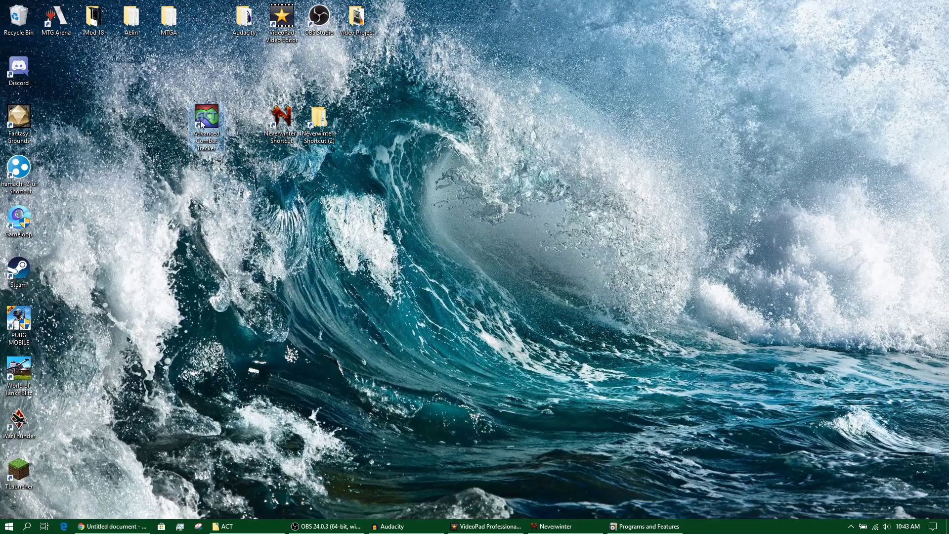
pyautogui.doubleClick(207, 118)
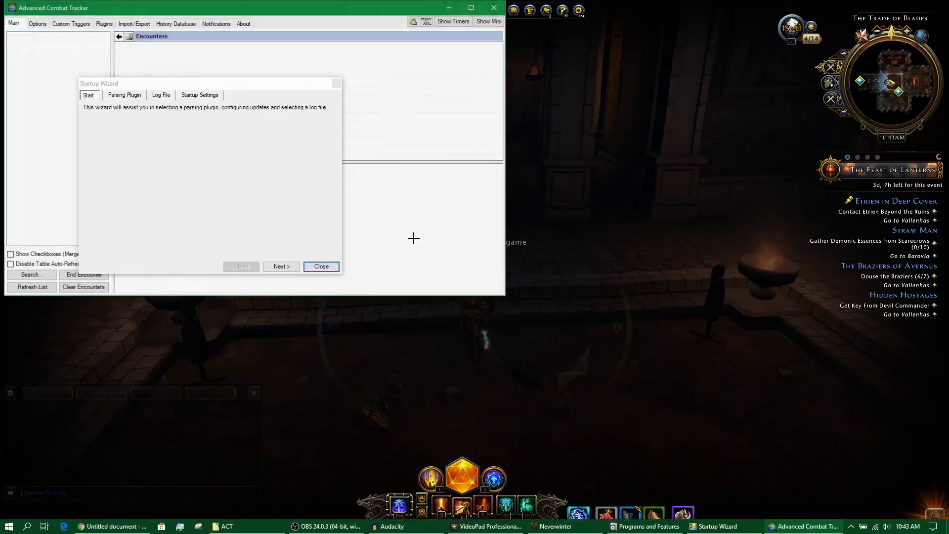
pyautogui.moveTo(280, 85); pyautogui.dragTo(390, 85)
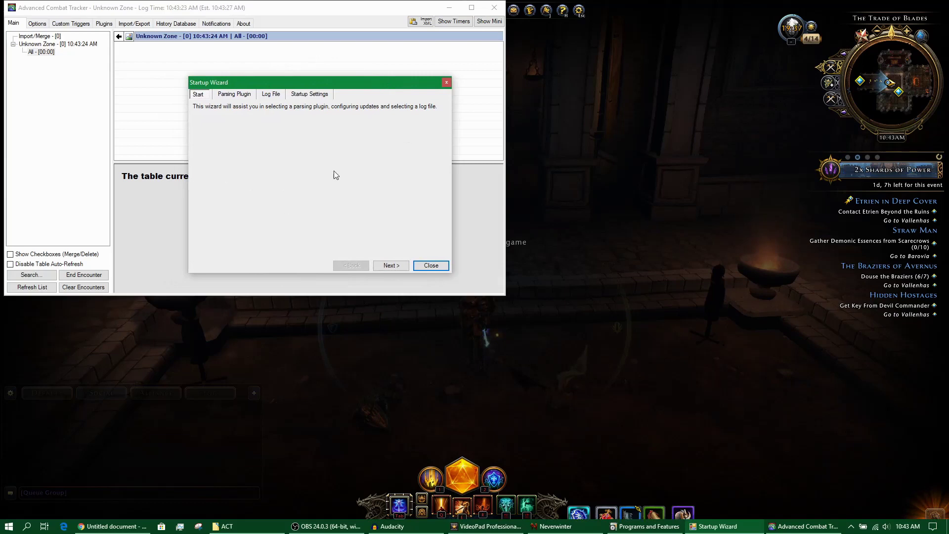
pyautogui.click(429, 266)
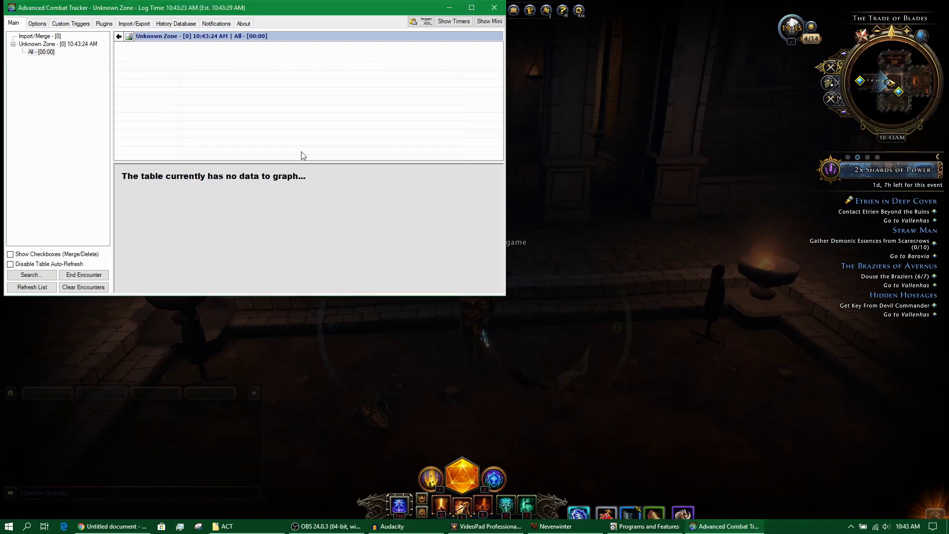
# In the plugin listing, choose Neverwinter.cs from Documents\ACT as the plugin file
pyautogui.moveTo(254, 13); pyautogui.dragTo(483, 65)
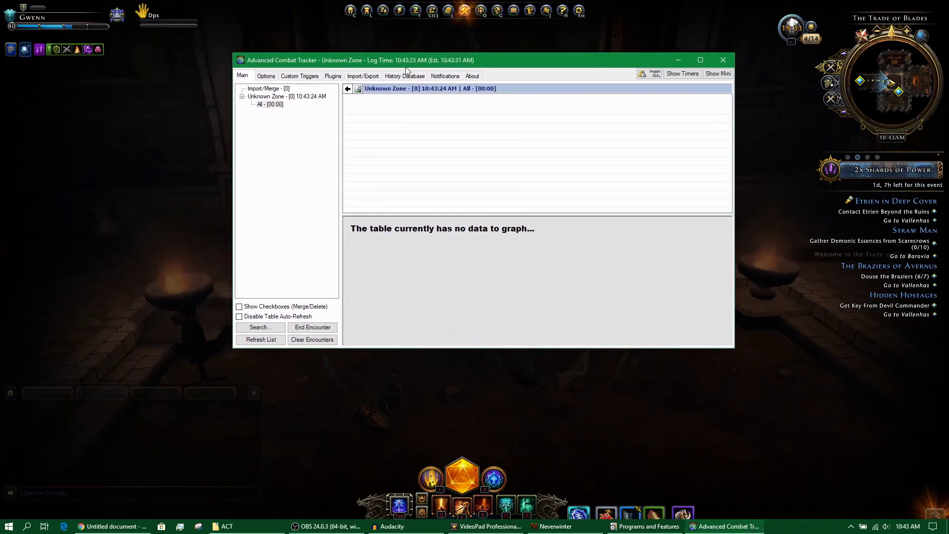
pyautogui.click(337, 78)
pyautogui.moveTo(342, 60); pyautogui.dragTo(365, 62)
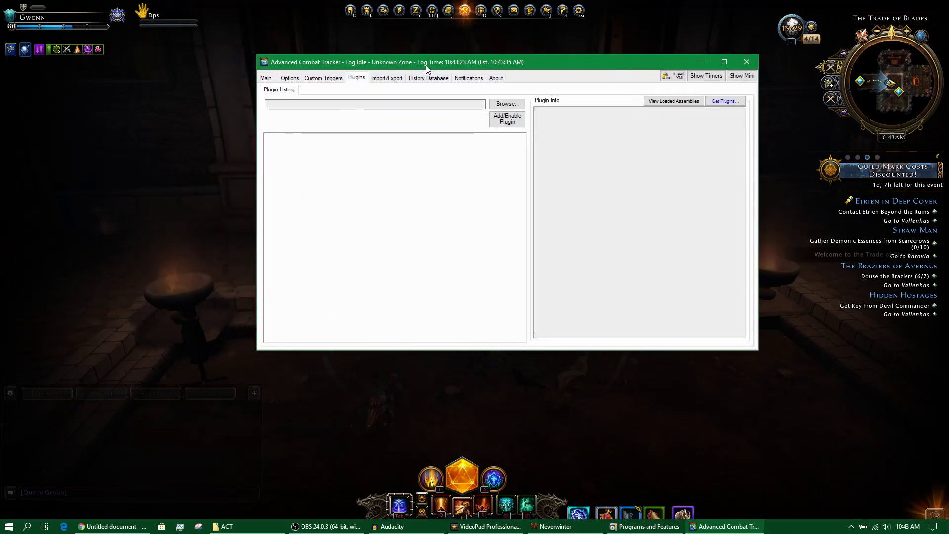
pyautogui.click(509, 104)
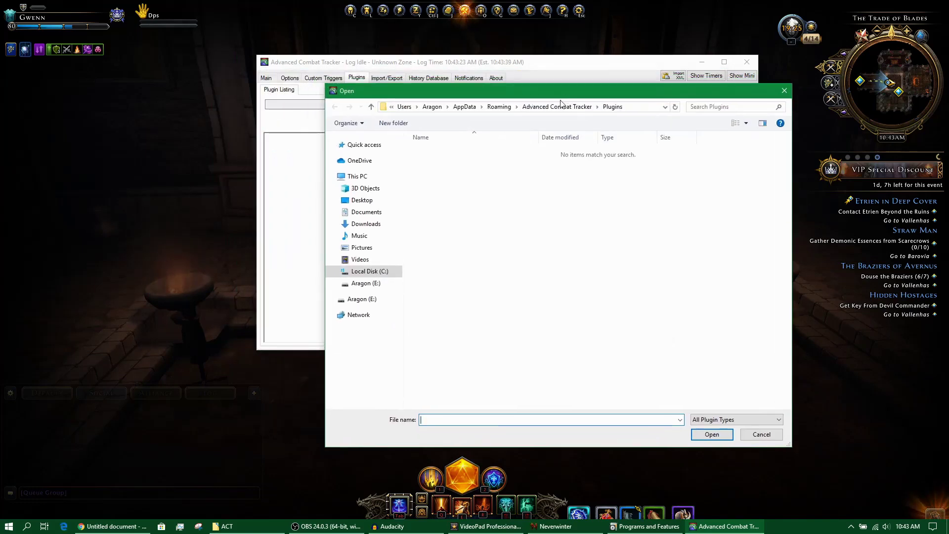
pyautogui.click(374, 213)
pyautogui.doubleClick(436, 154)
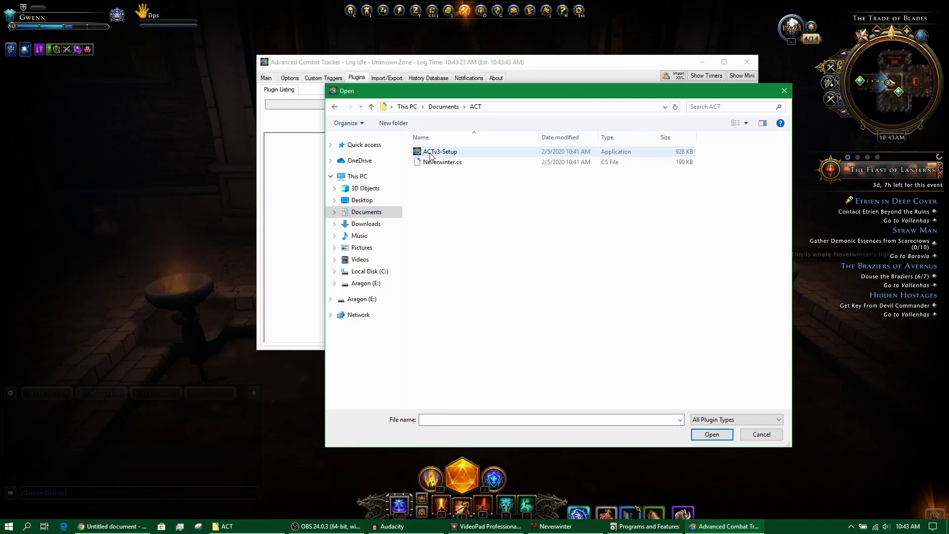
pyautogui.click(434, 163)
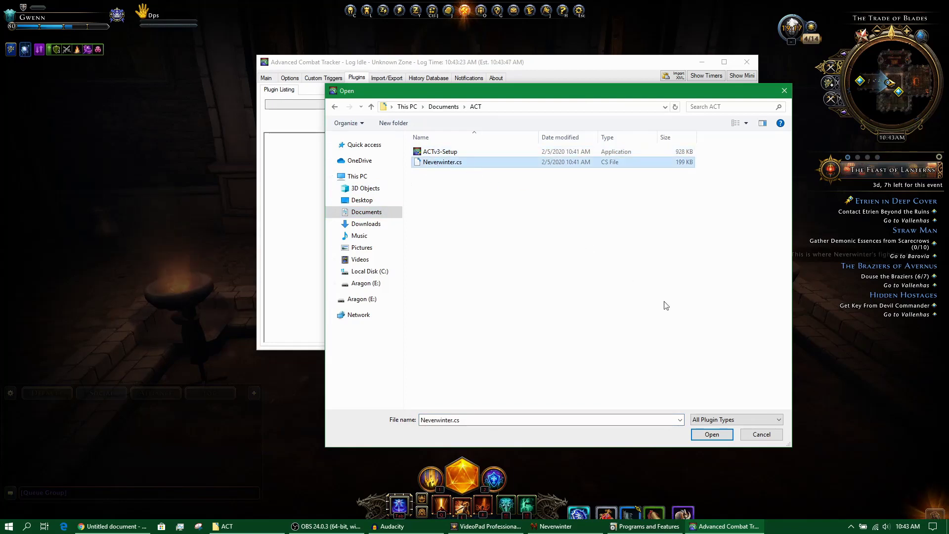
pyautogui.click(712, 434)
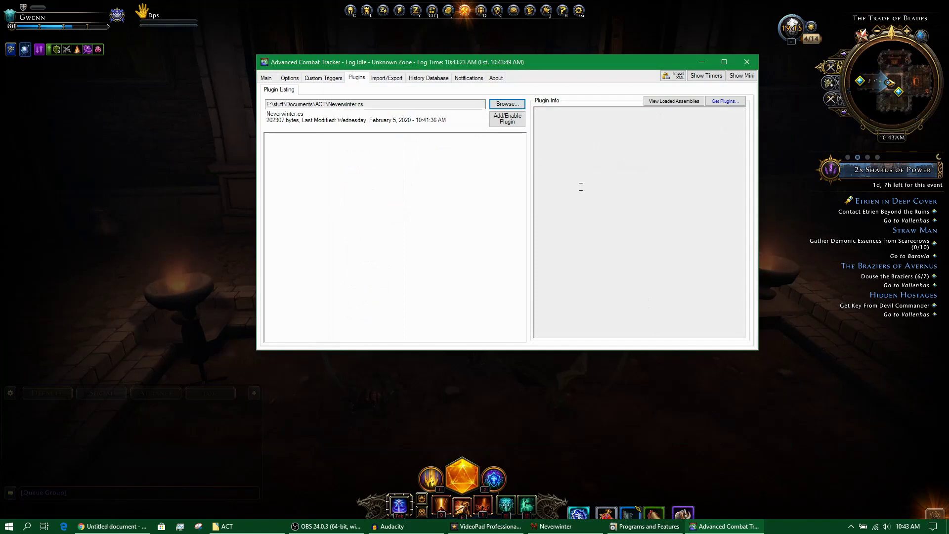
# Add and enable the chosen Neverwinter.cs plugin in Advanced Combat Tracker
pyautogui.moveTo(536, 65); pyautogui.dragTo(561, 77)
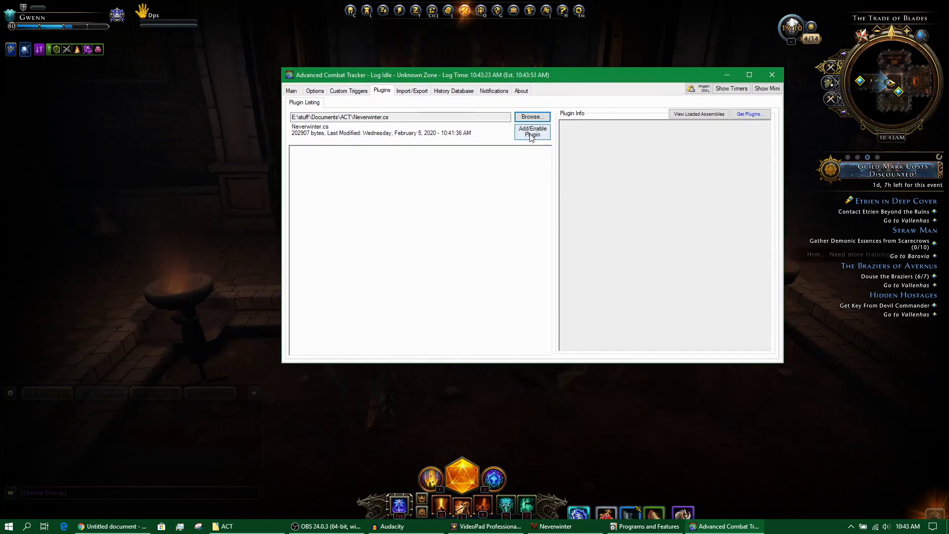
pyautogui.click(531, 136)
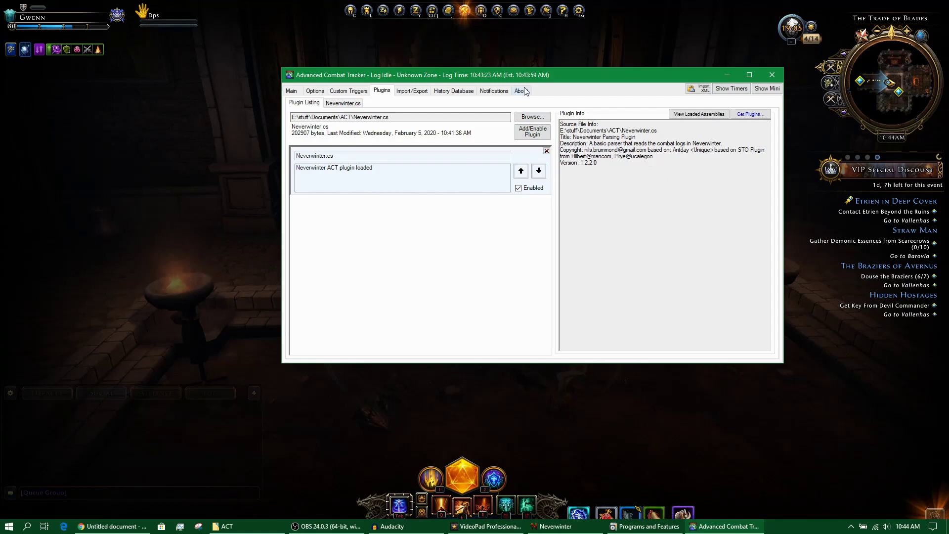
pyautogui.moveTo(464, 75); pyautogui.dragTo(465, 83)
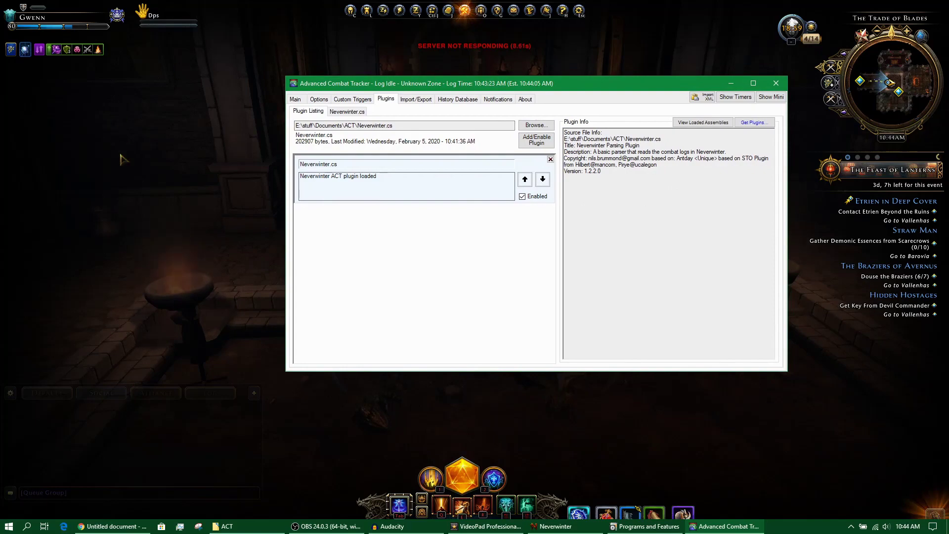
# Switch to the Neverwinter game and turn on combat logging with the chat command /CombatLog 1
pyautogui.click(133, 204)
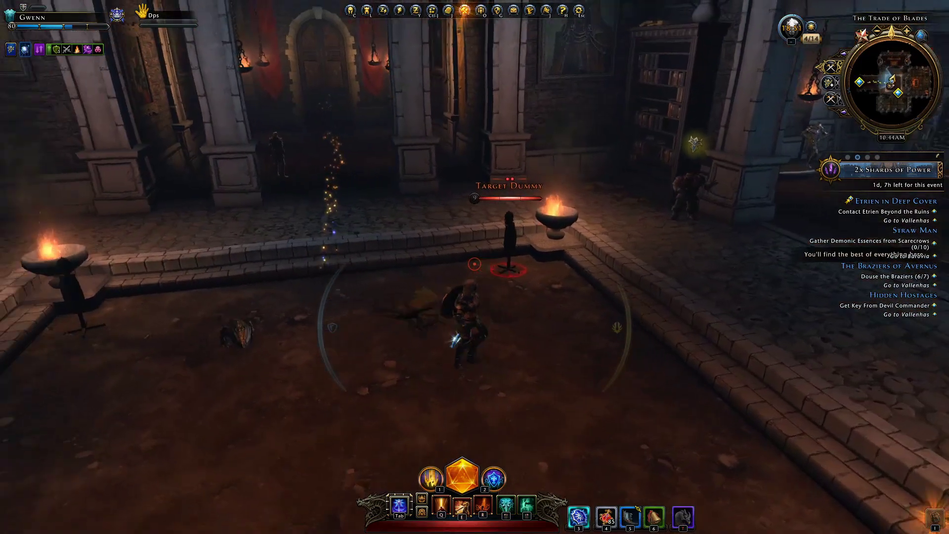
pyautogui.press('alt')
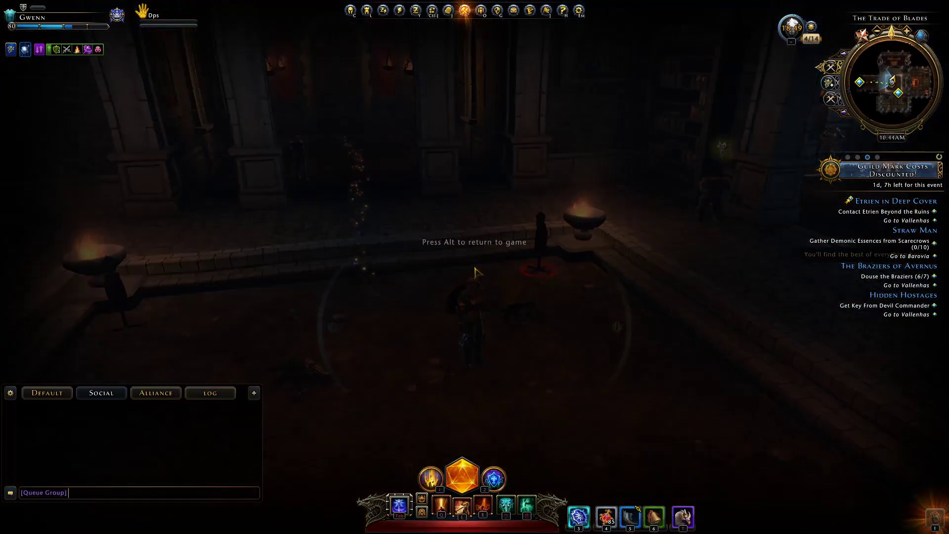
pyautogui.write('/co')
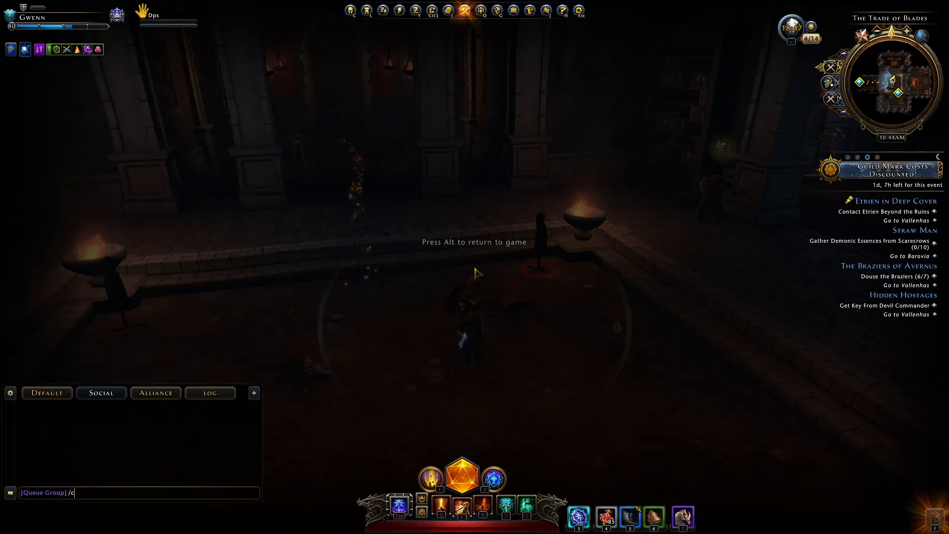
pyautogui.write('mb')
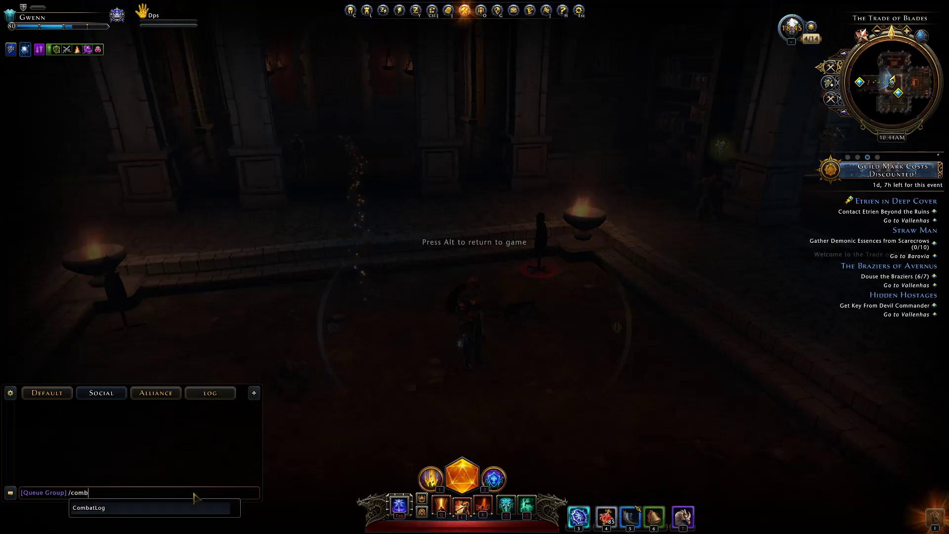
pyautogui.press('Tab')
pyautogui.write('1')
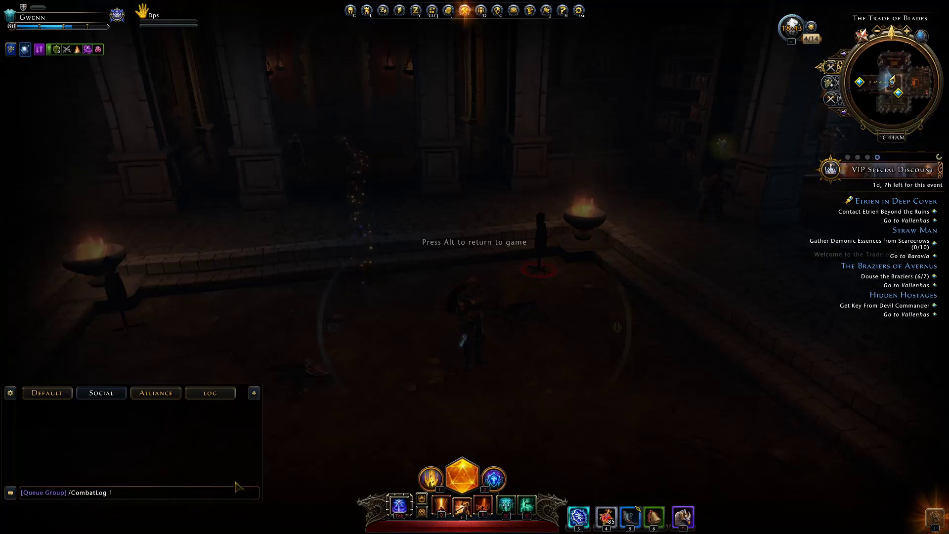
pyautogui.press('Return')
pyautogui.hotkey('ctrl', 'i')
pyautogui.press('Escape')
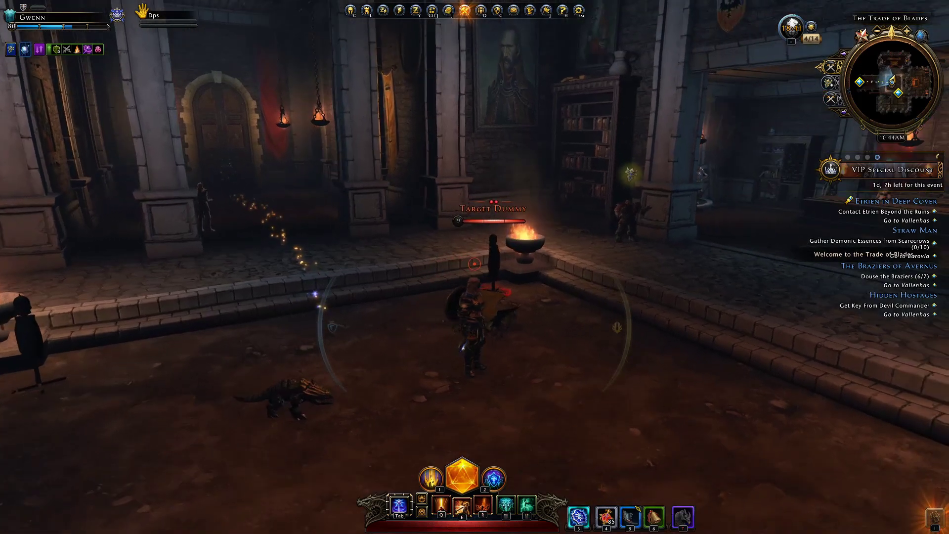
# Check the chat window's log channel for the combat log notification and return to the game
pyautogui.press('alt')
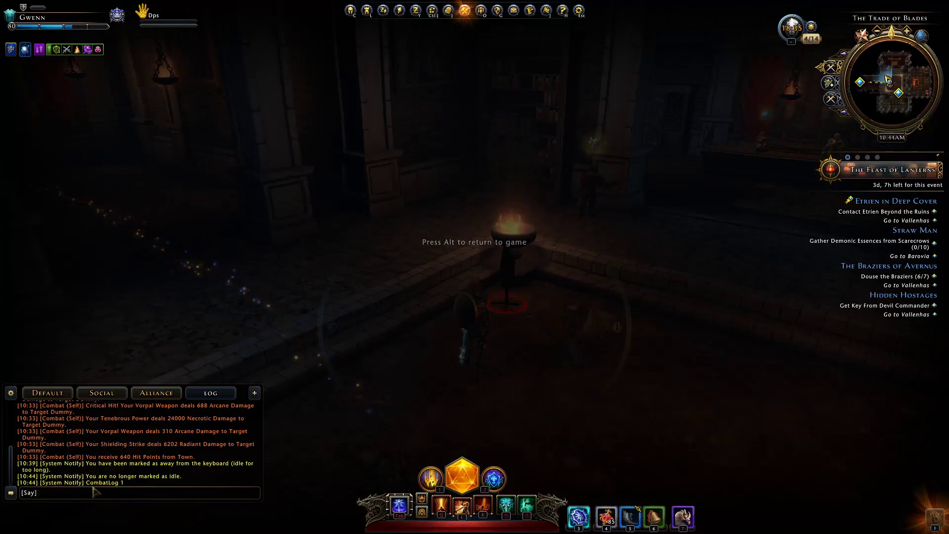
pyautogui.click(98, 490)
pyautogui.press('alt')
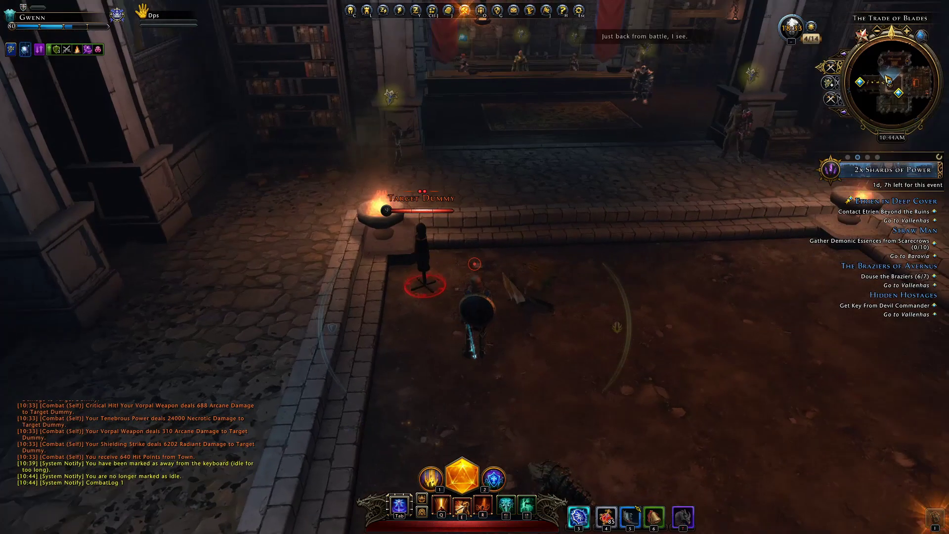
pyautogui.press('s')
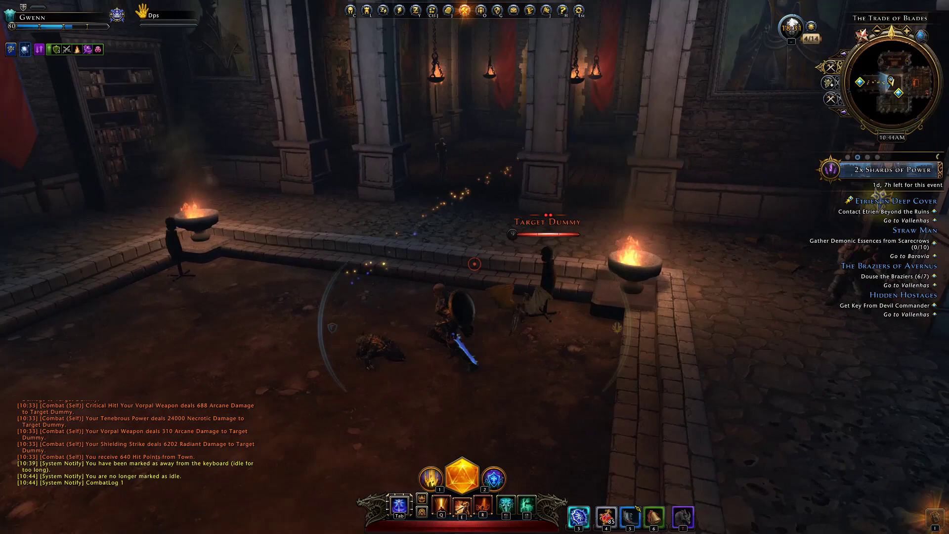
pyautogui.press('w')
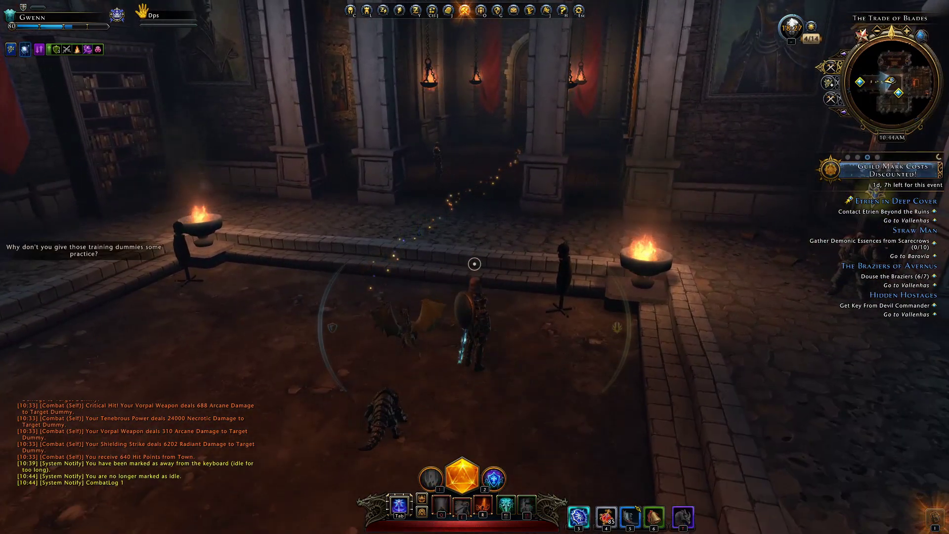
pyautogui.press('w')
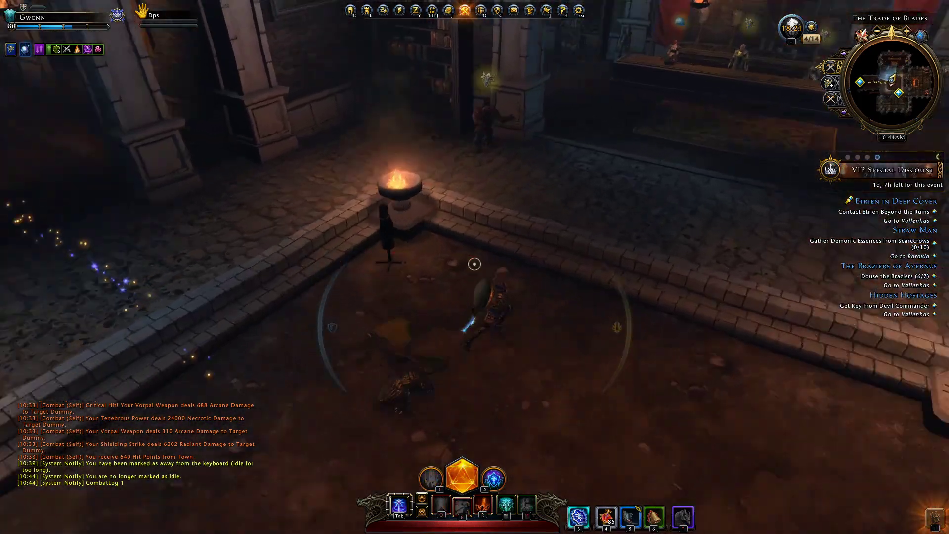
pyautogui.press('alt')
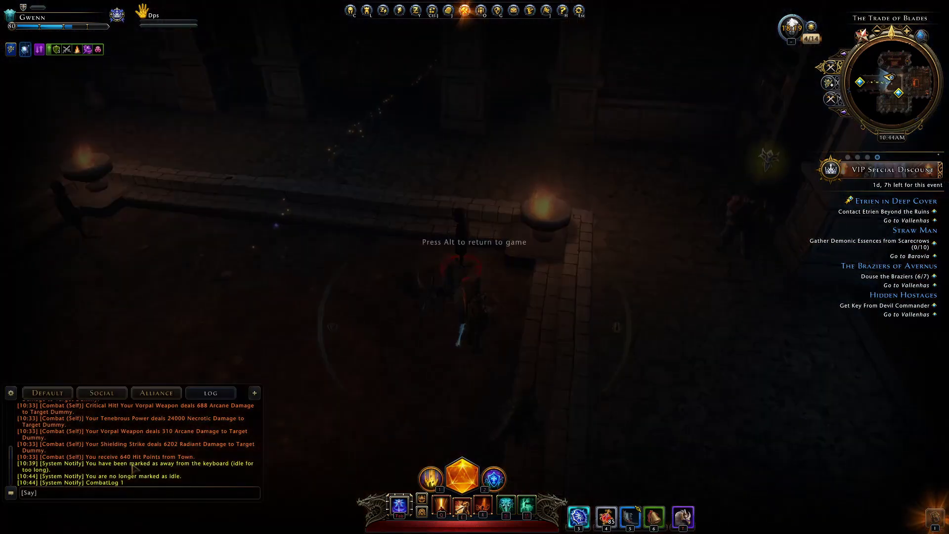
pyautogui.press('alt')
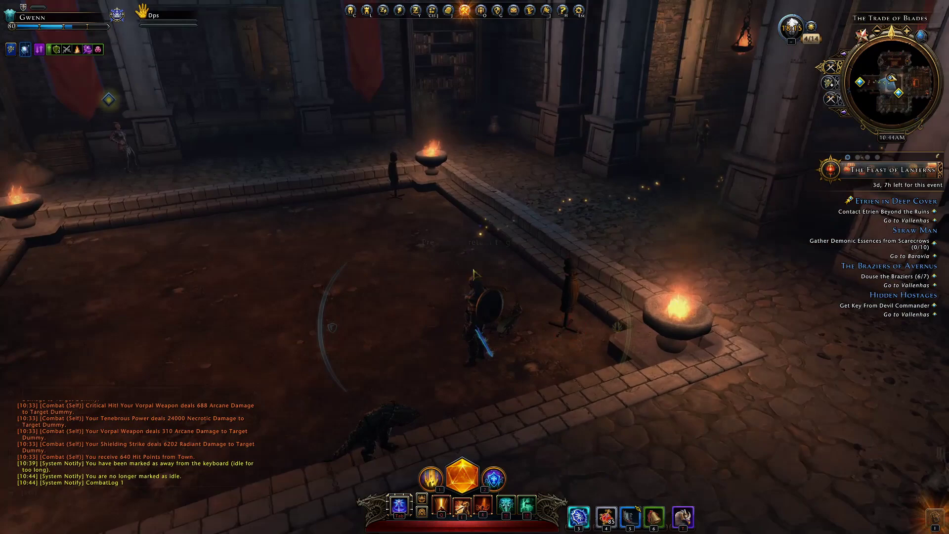
pyautogui.press('alt')
pyautogui.press('alt')
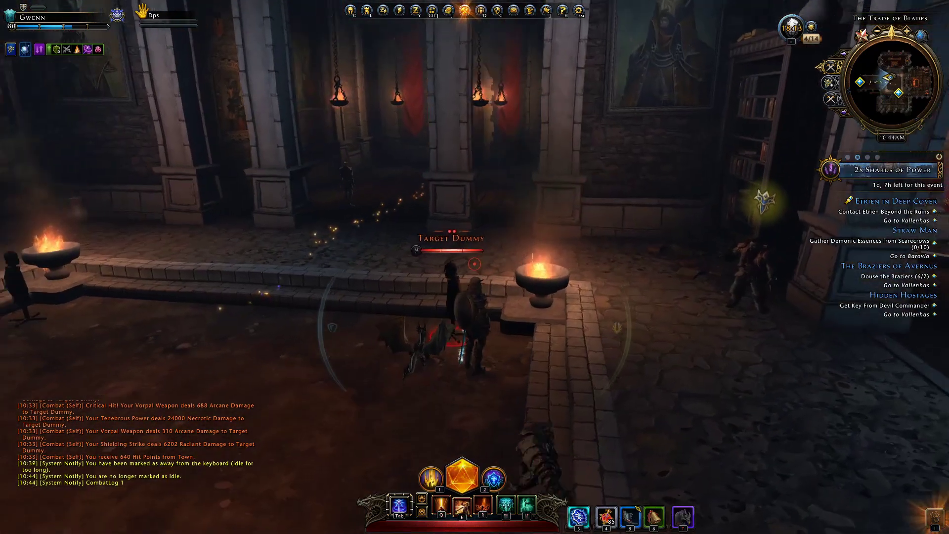
# Attack a Target Dummy in the Trade of Blades with several combat powers to generate combat log entries
pyautogui.press('q')
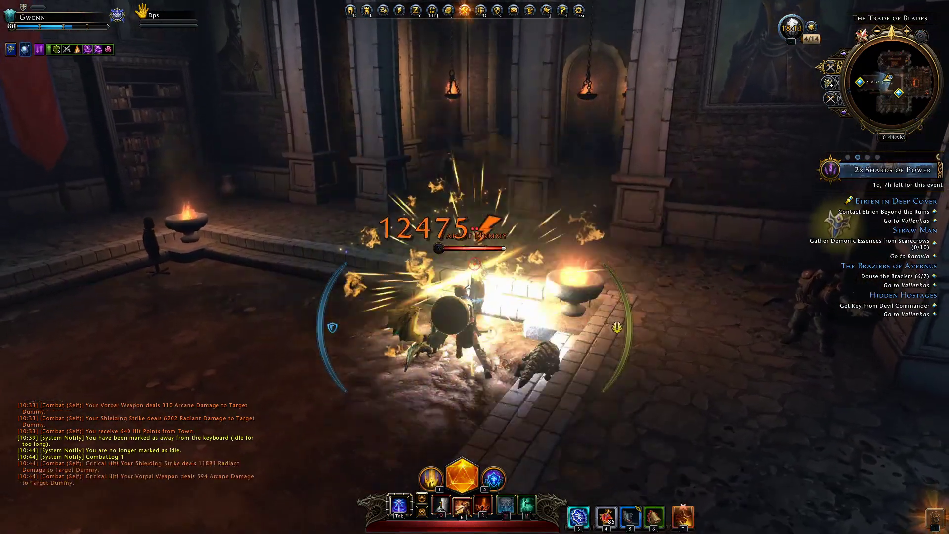
pyautogui.press('e')
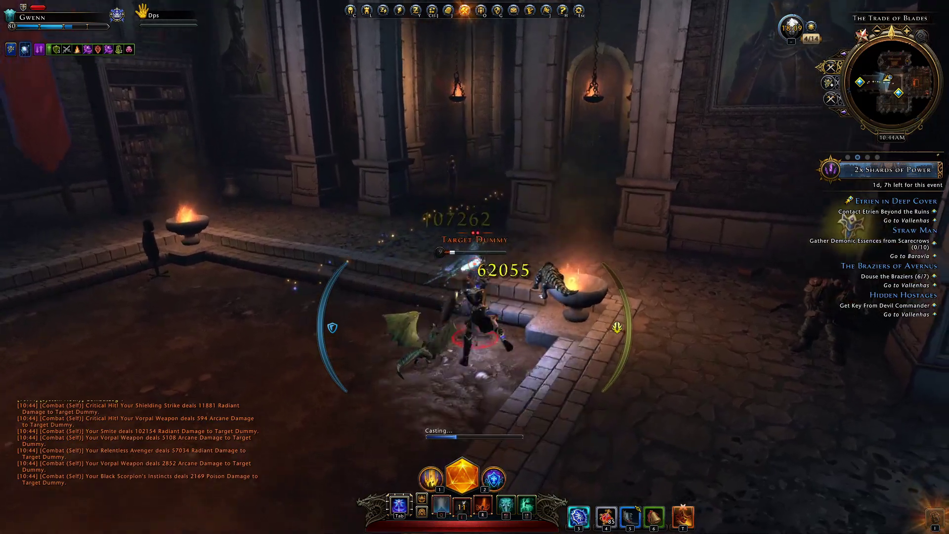
pyautogui.press('q')
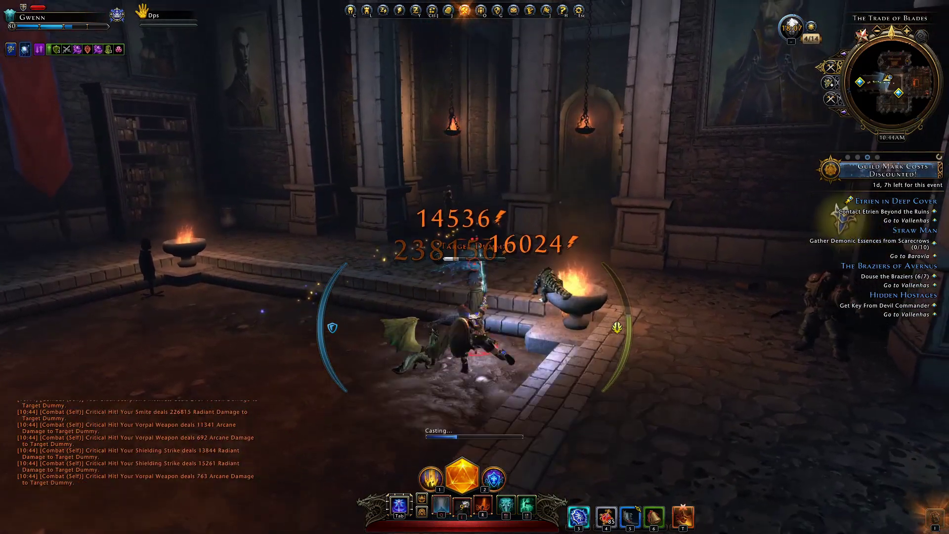
pyautogui.press('q')
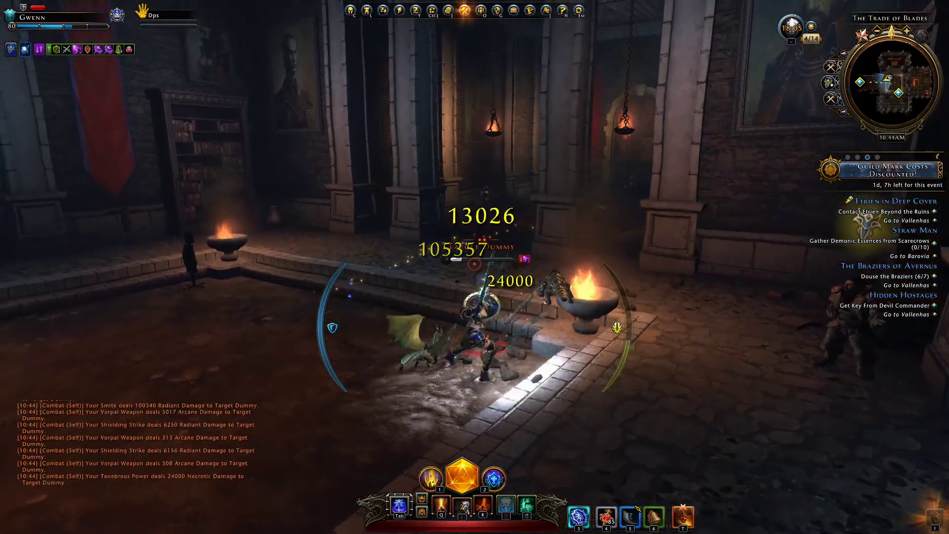
pyautogui.press('1')
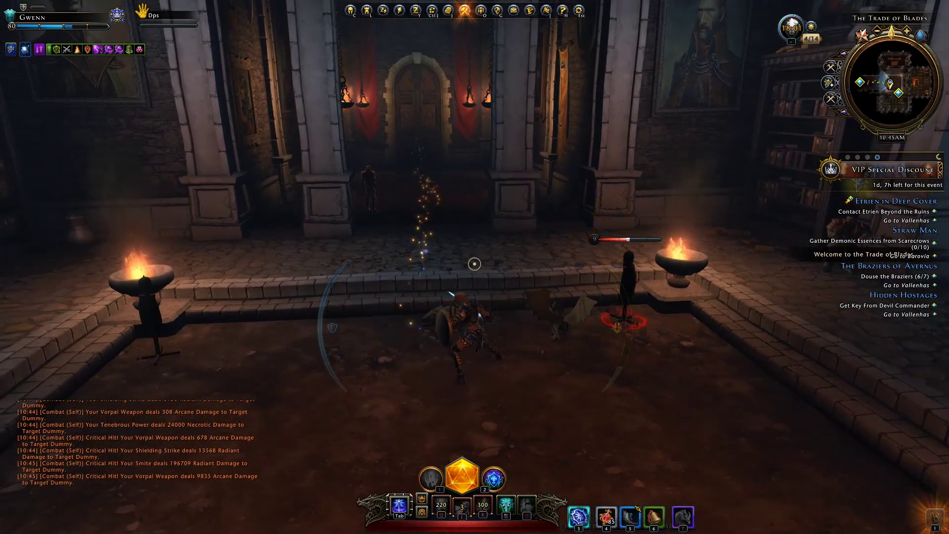
# Switch to Advanced Combat Tracker and open the file selection for importing a log file from beginning to end of file
pyautogui.press('alt')
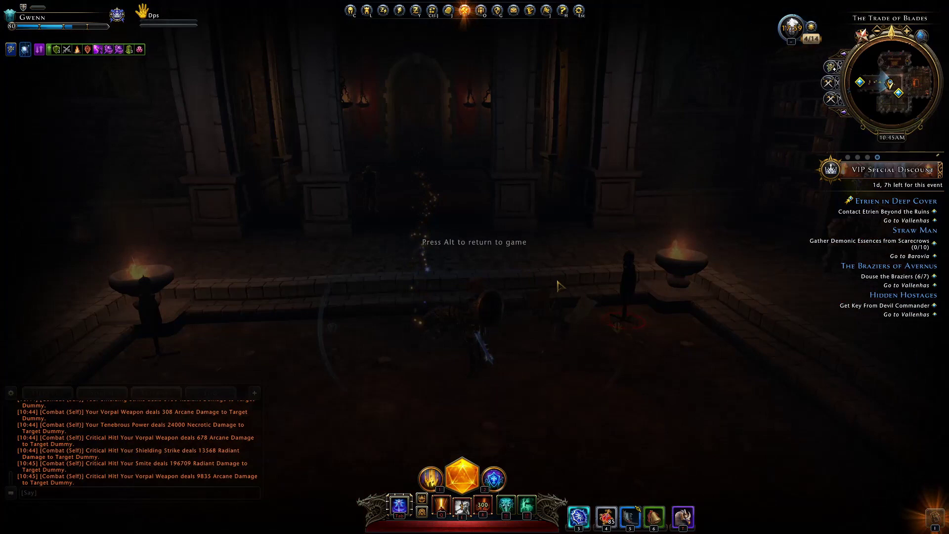
pyautogui.press('super')
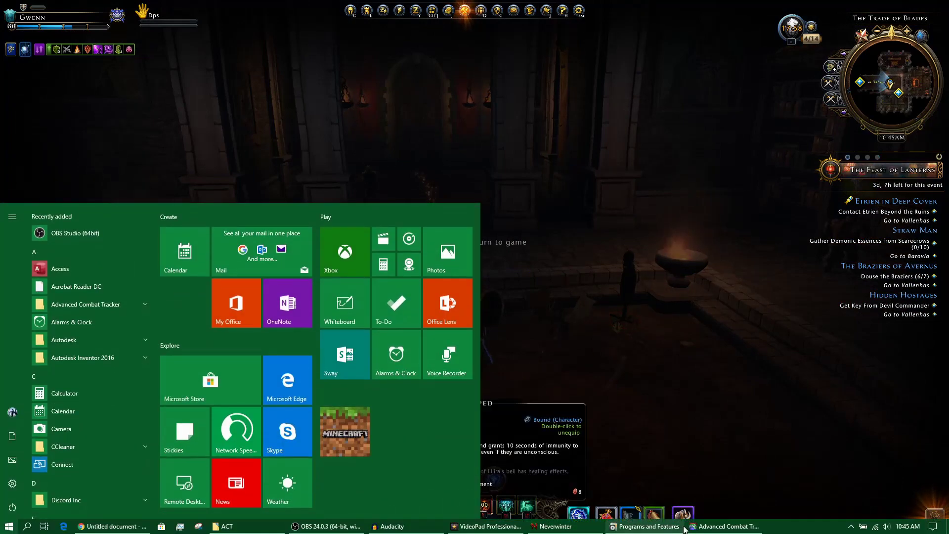
pyautogui.click(708, 528)
pyautogui.moveTo(589, 82); pyautogui.dragTo(518, 69)
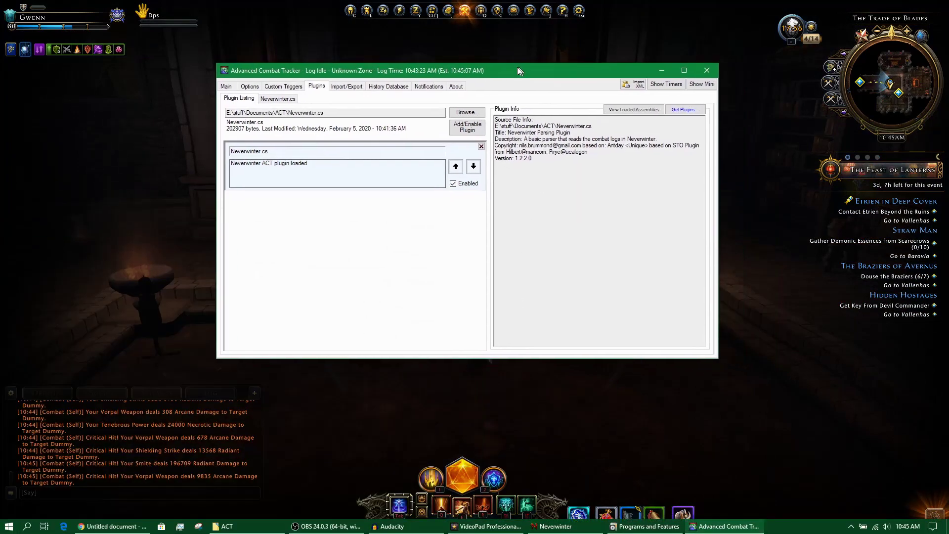
pyautogui.click(348, 86)
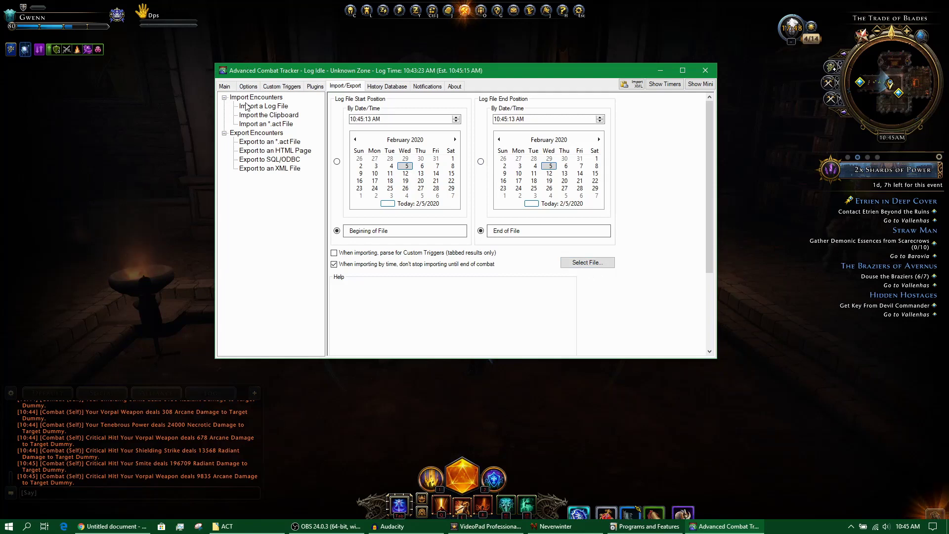
pyautogui.click(264, 107)
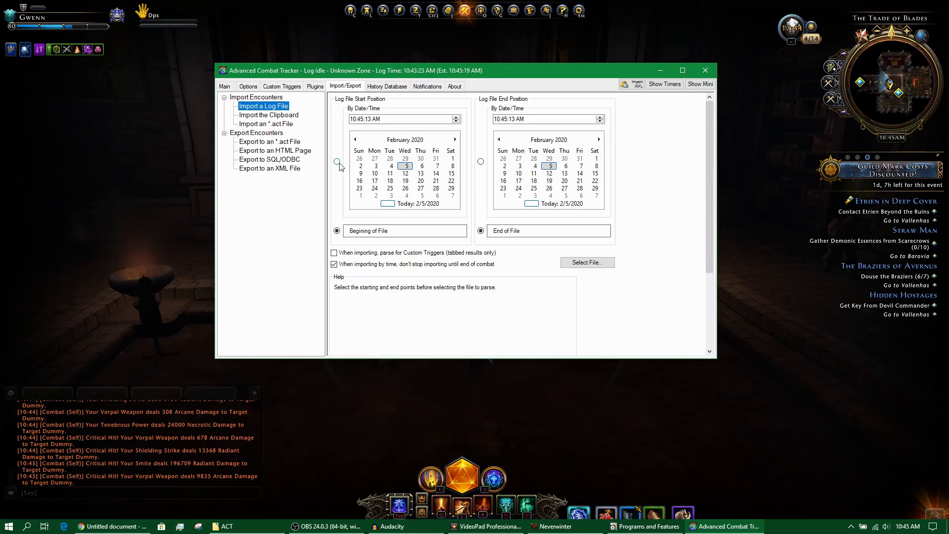
pyautogui.click(604, 265)
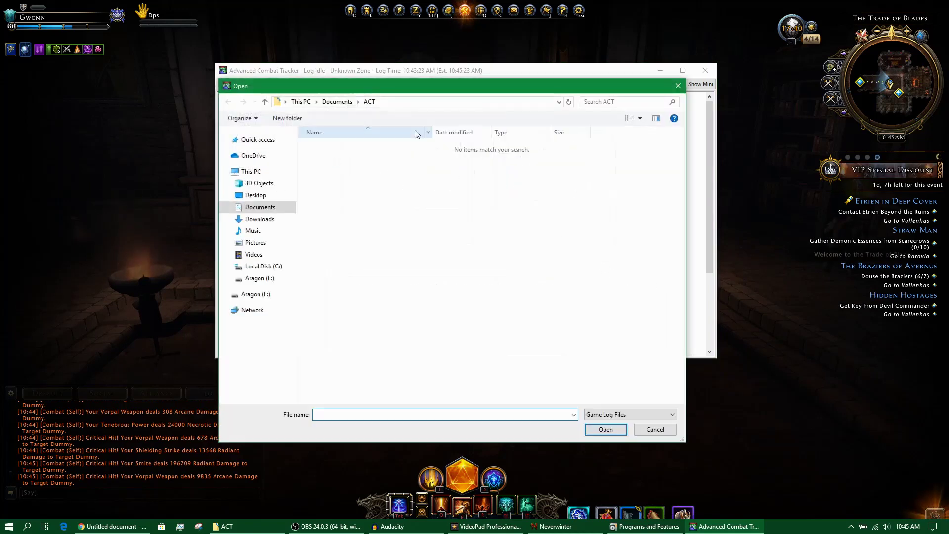
pyautogui.moveTo(468, 90); pyautogui.dragTo(362, 40)
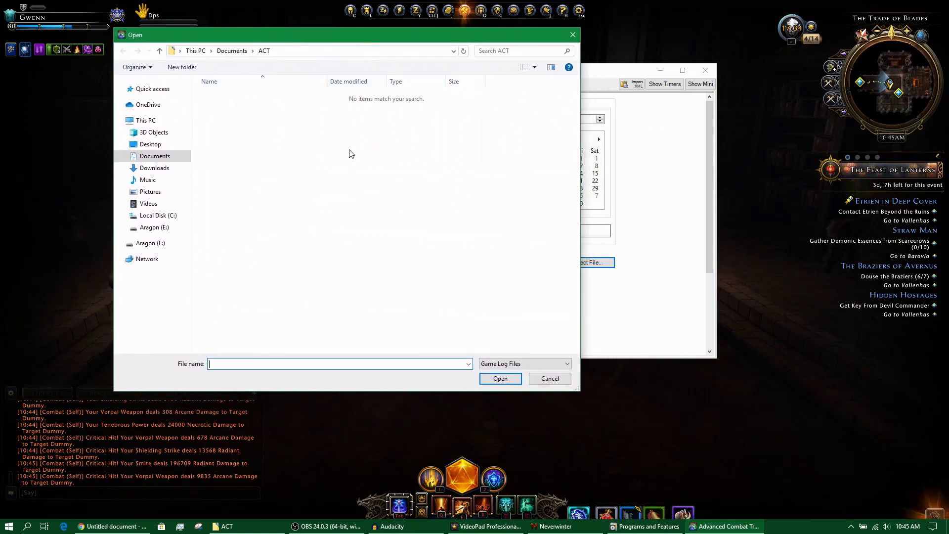
# Show the desktop and open the file location of the Neverwinter shortcut in File Explorer
pyautogui.press('super+d')
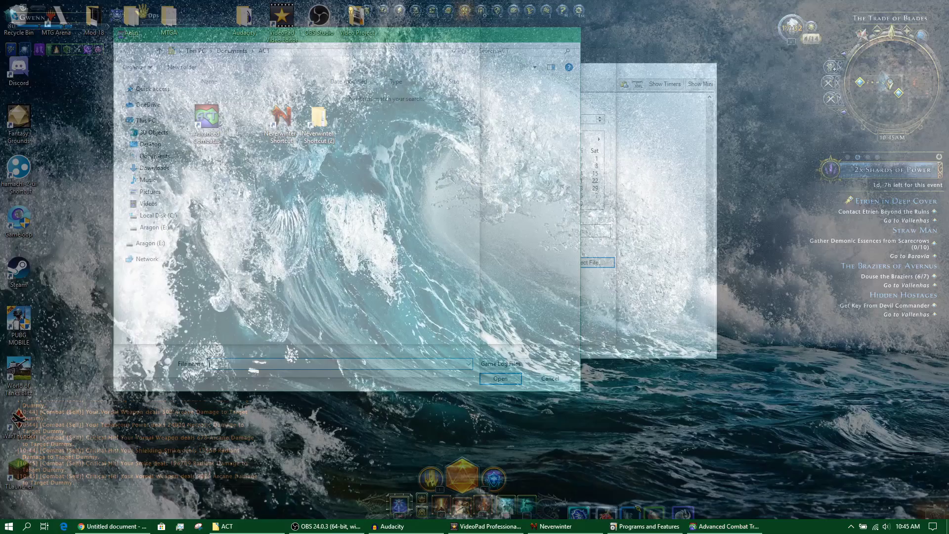
pyautogui.moveTo(275, 121); pyautogui.dragTo(237, 121)
pyautogui.rightClick(242, 118)
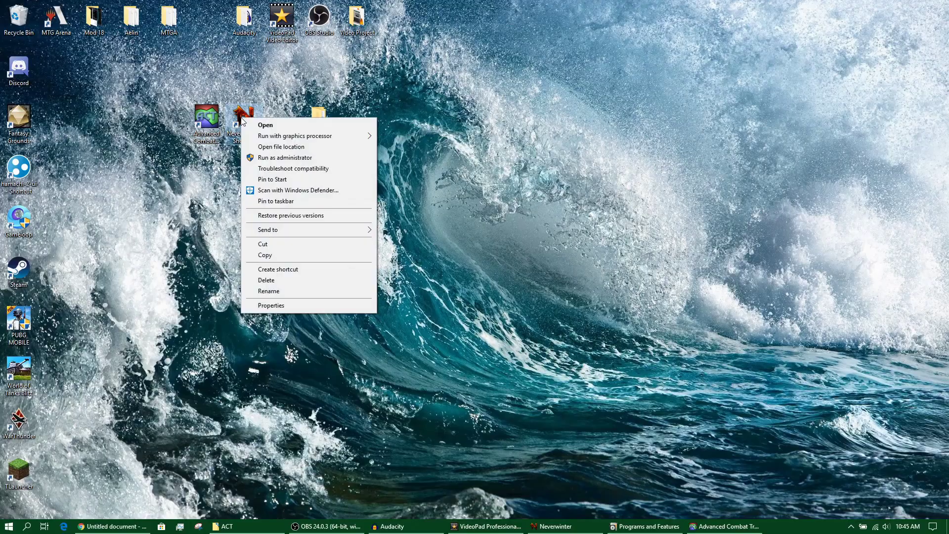
pyautogui.click(275, 147)
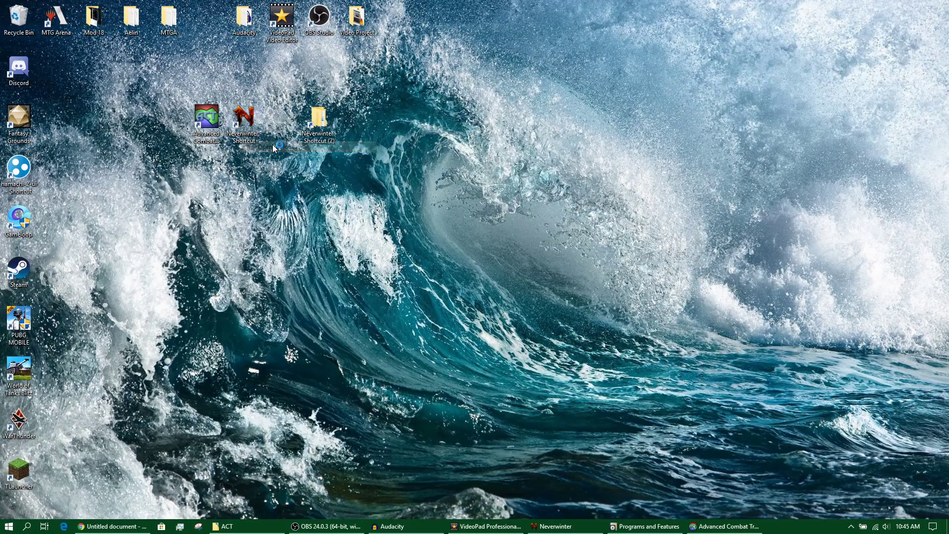
pyautogui.moveTo(548, 94); pyautogui.dragTo(504, 56)
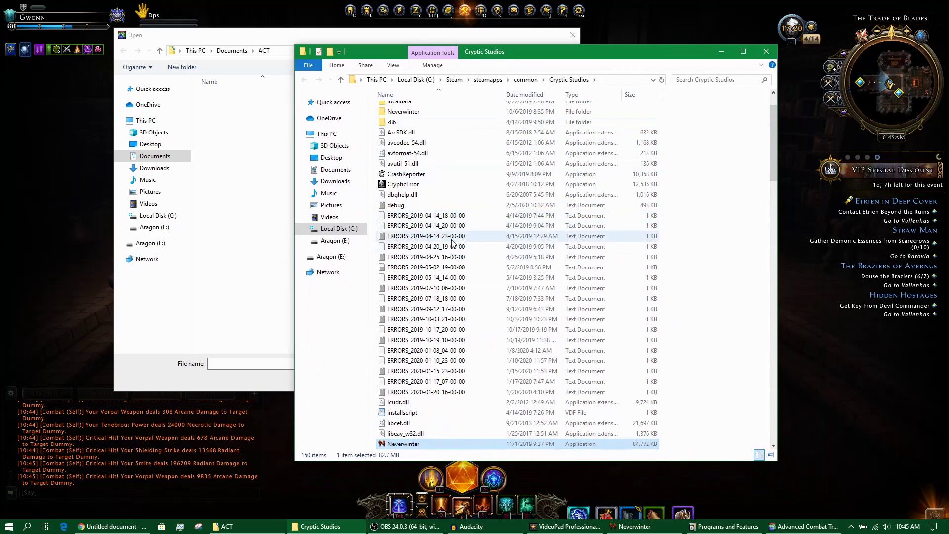
# Browse from the Cryptic Studios folder into Neverwinter\Live\logs\GameClient and select the Combatlog file
pyautogui.scroll(-3, 447, 250)
pyautogui.scroll(5, 440, 258)
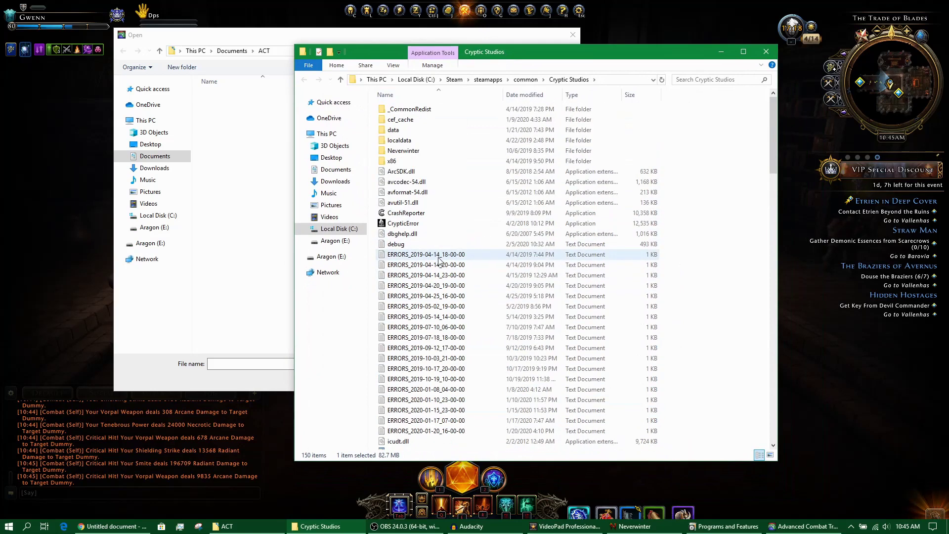
pyautogui.scroll(-10, 438, 262)
pyautogui.scroll(4, 413, 287)
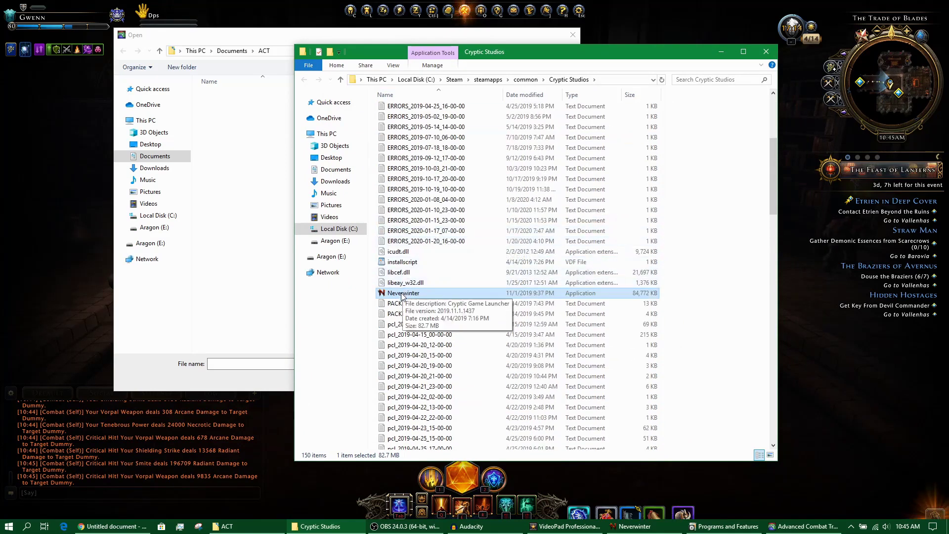
pyautogui.scroll(6, 431, 287)
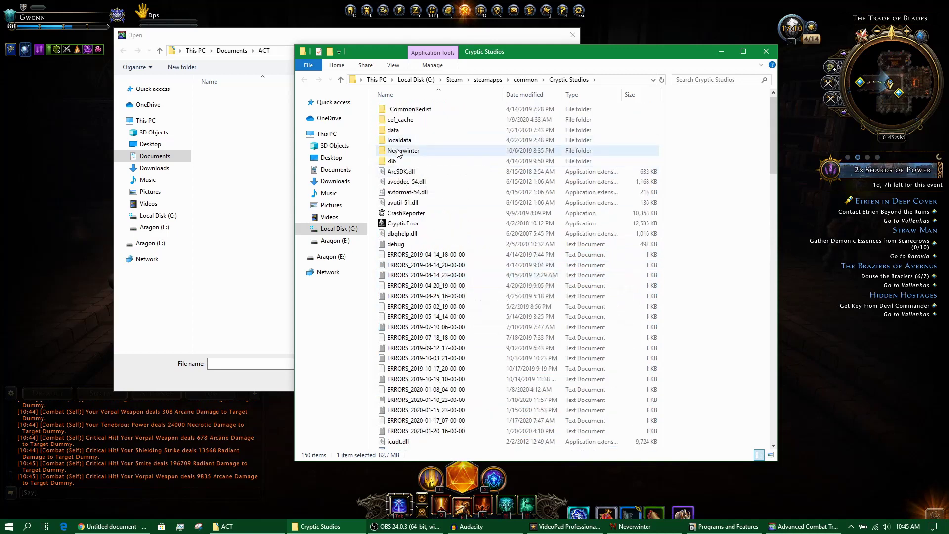
pyautogui.doubleClick(397, 152)
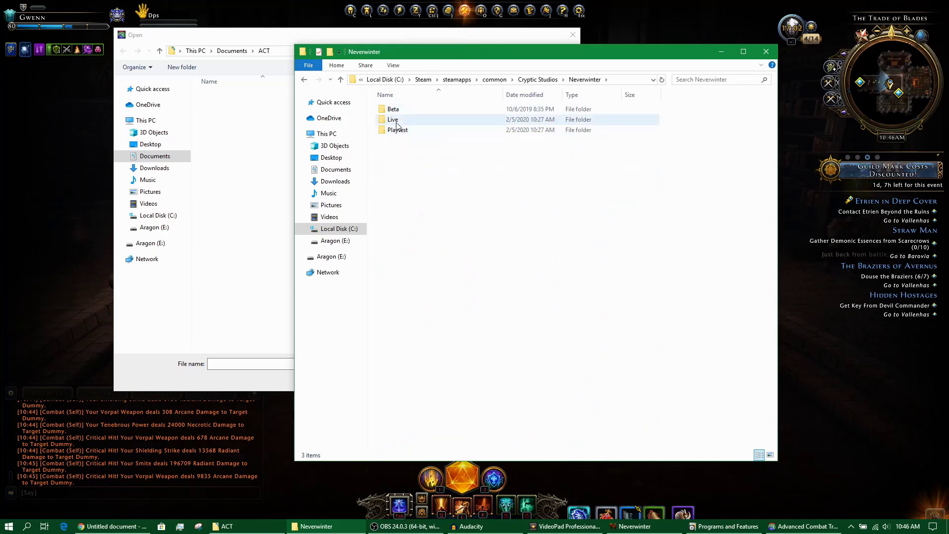
pyautogui.doubleClick(397, 121)
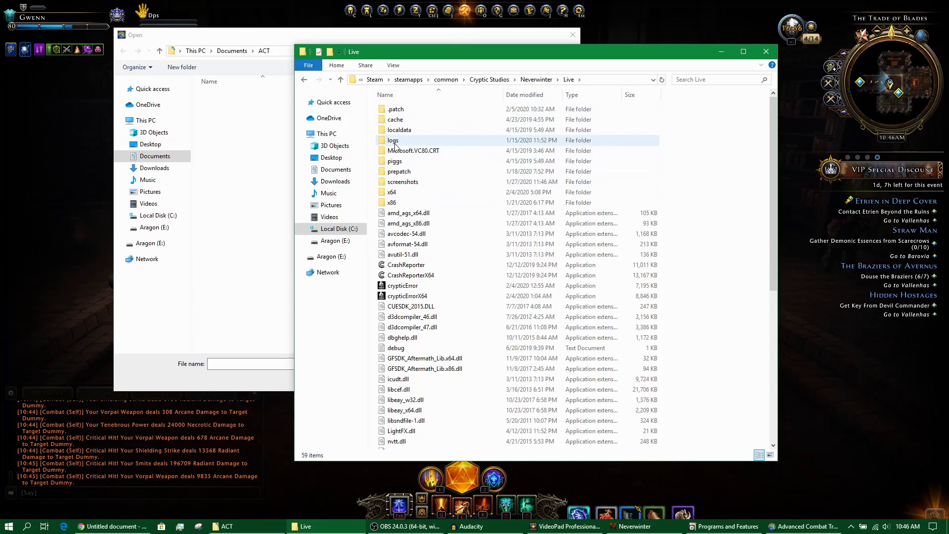
pyautogui.doubleClick(395, 142)
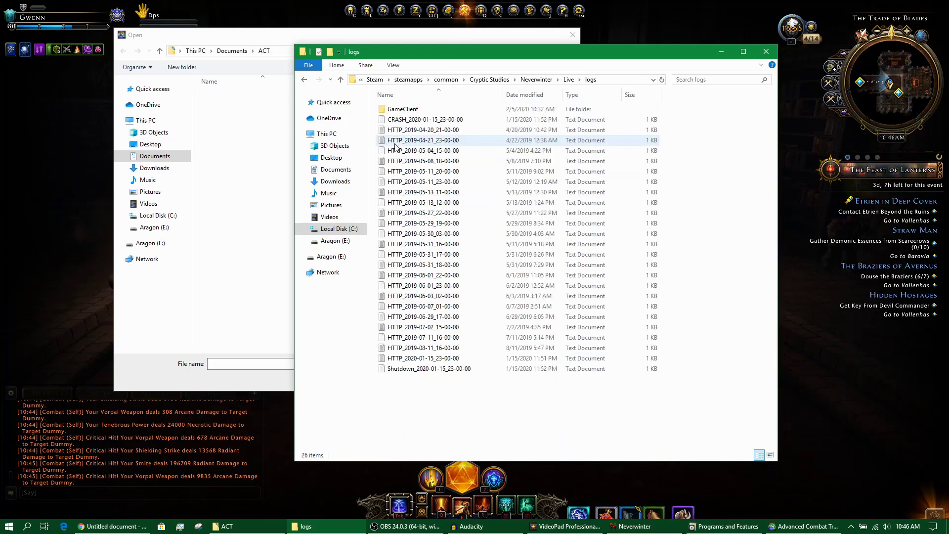
pyautogui.doubleClick(402, 110)
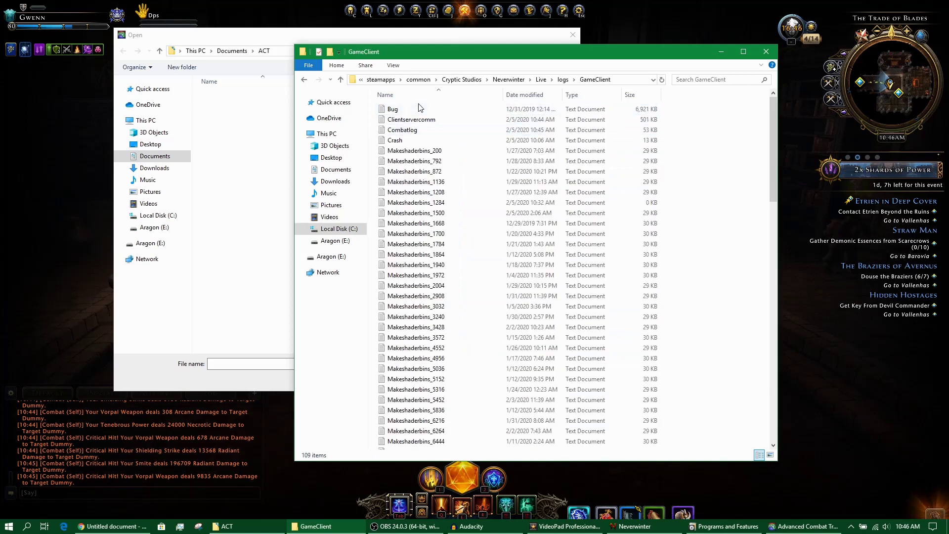
pyautogui.click(401, 132)
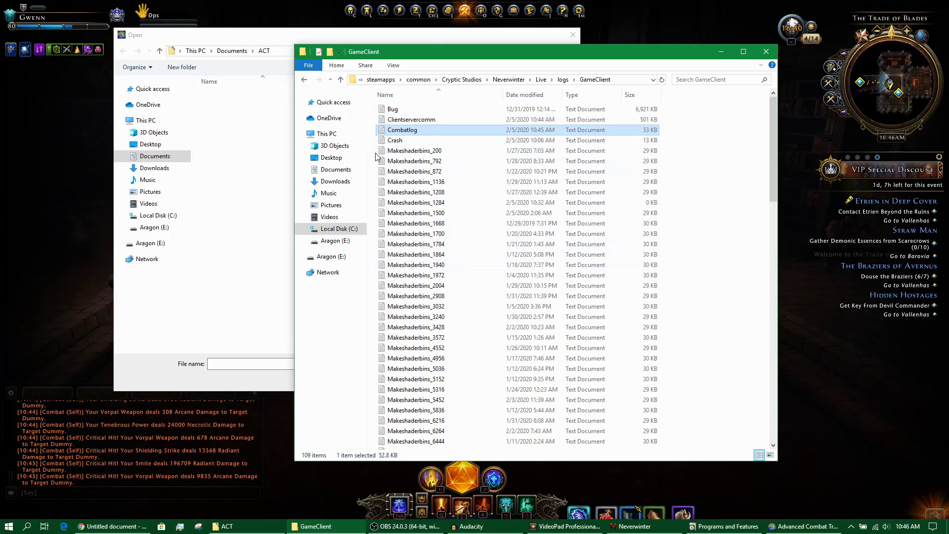
# Delete all GameClient log files listed below Crash, from Makeshaderbins_200 to Voicechat, skipping the file that is in use
pyautogui.moveTo(378, 154); pyautogui.dragTo(504, 451)
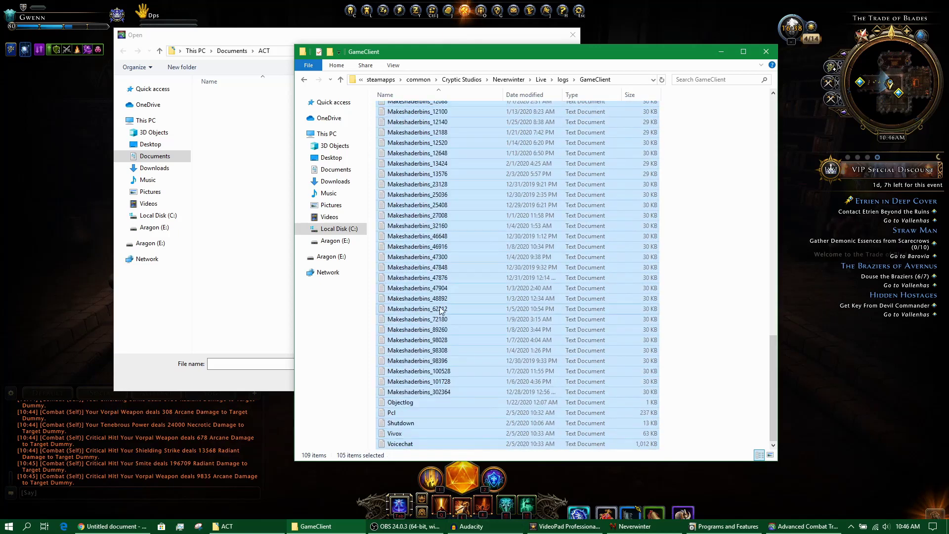
pyautogui.rightClick(440, 307)
pyautogui.click(477, 389)
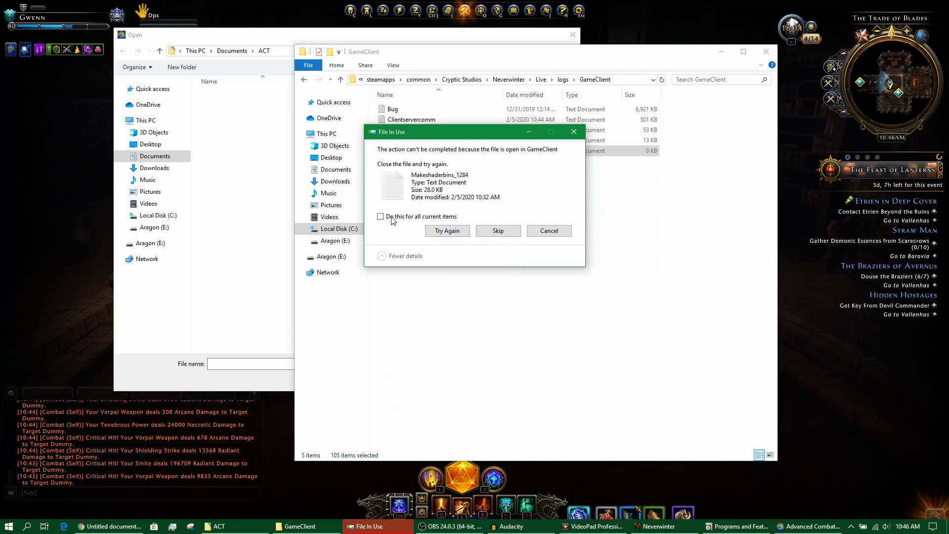
pyautogui.click(496, 231)
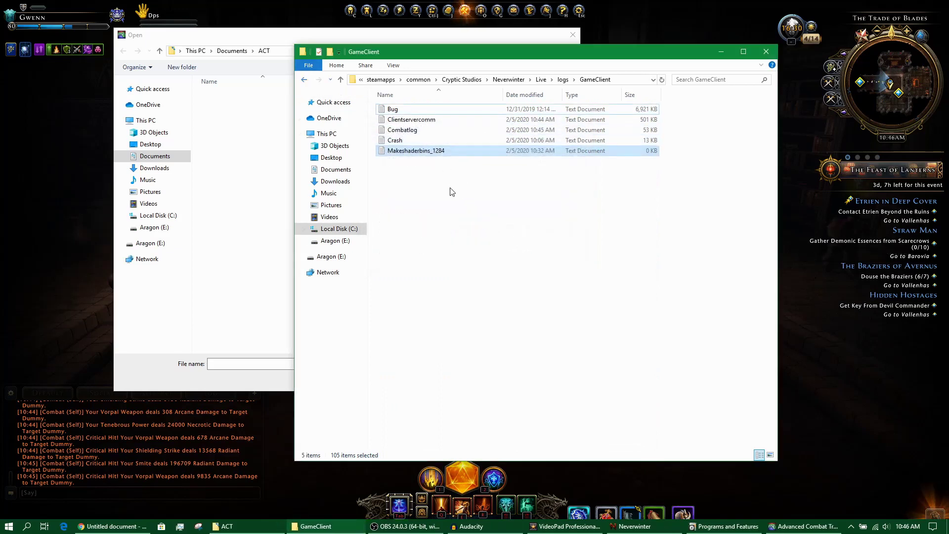
# Go back to the Cryptic Studios folder and create a shortcut to its Neverwinter folder
pyautogui.click(303, 80)
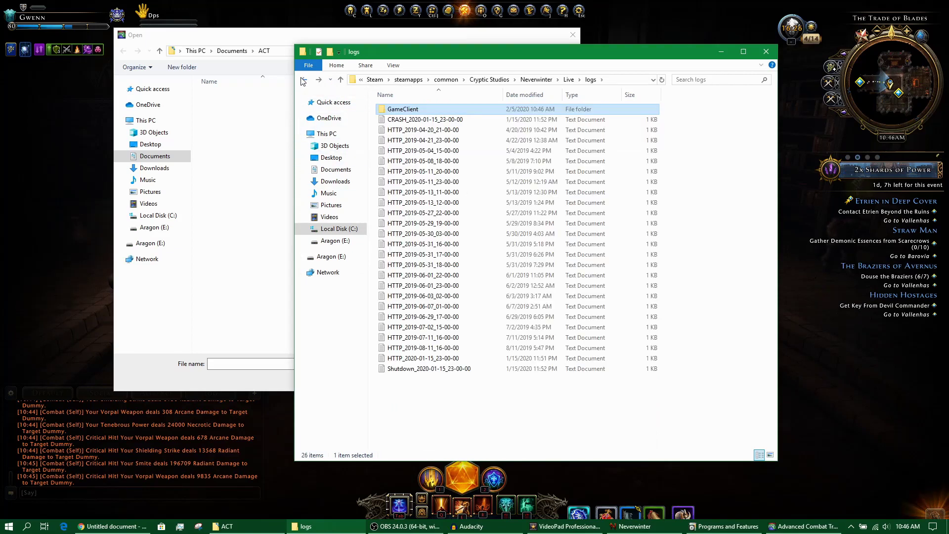
pyautogui.click(303, 80)
pyautogui.click(303, 80)
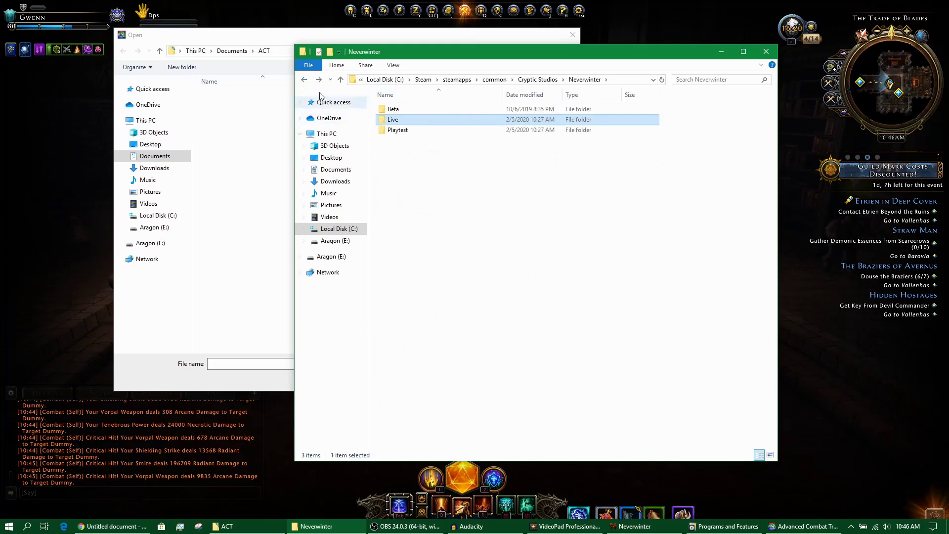
pyautogui.click(307, 80)
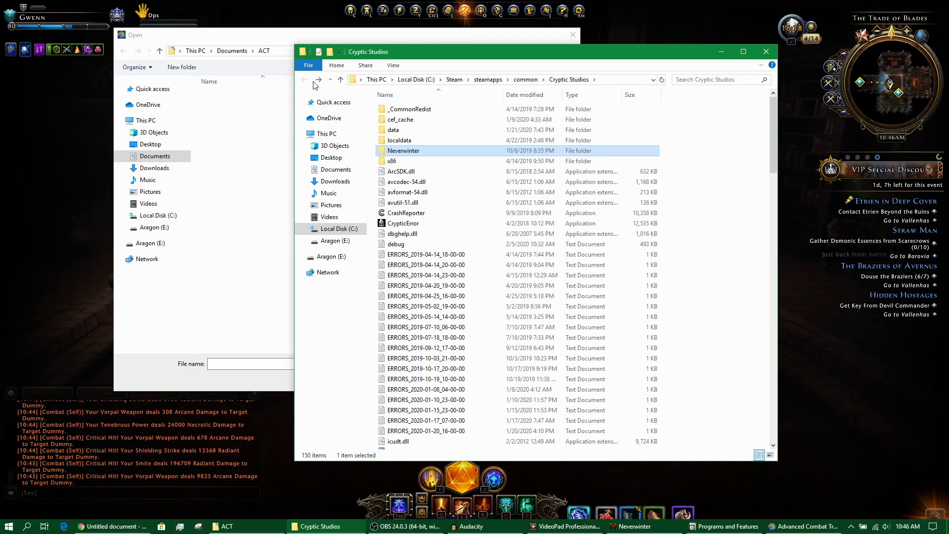
pyautogui.rightClick(413, 152)
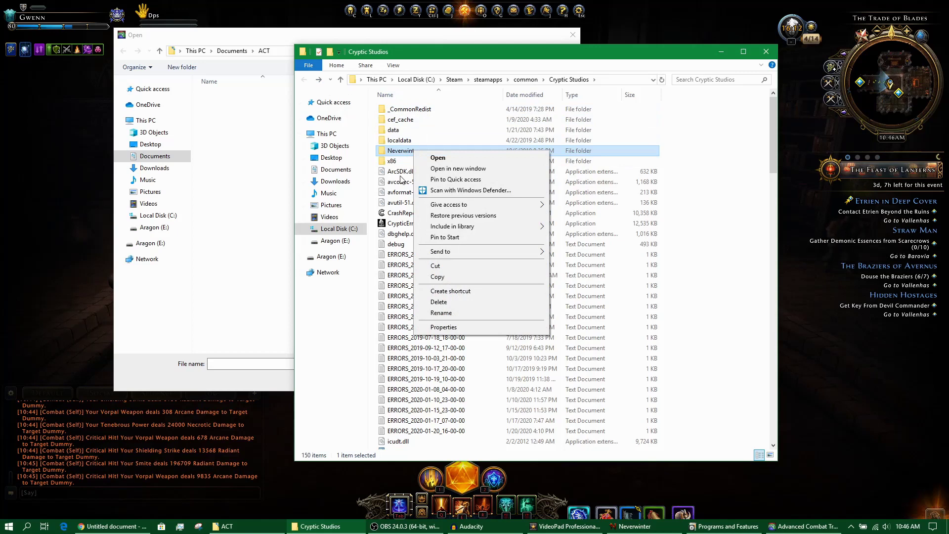
pyautogui.click(437, 293)
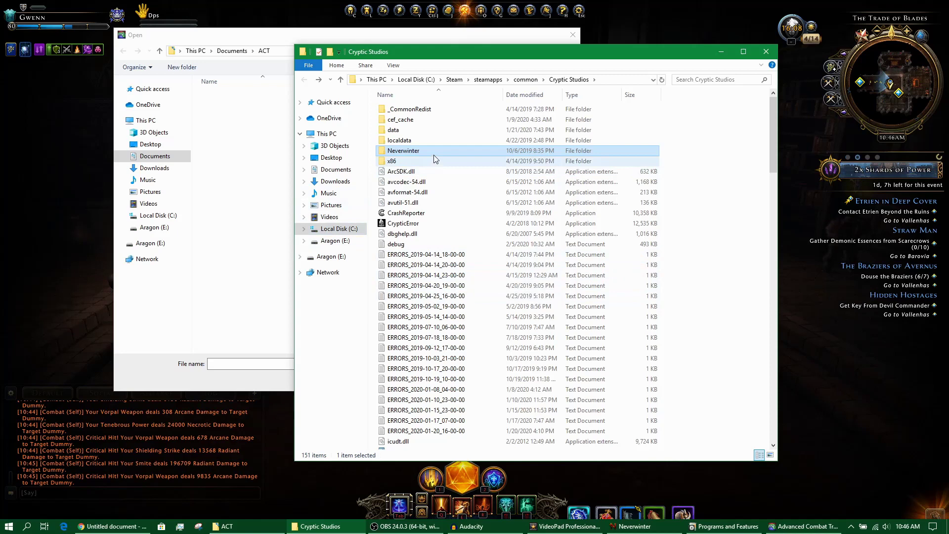
# Try to move the new Neverwinter shortcut to the Desktop, skipping the file that already exists there, and minimize the folder window
pyautogui.scroll(-14, 419, 158)
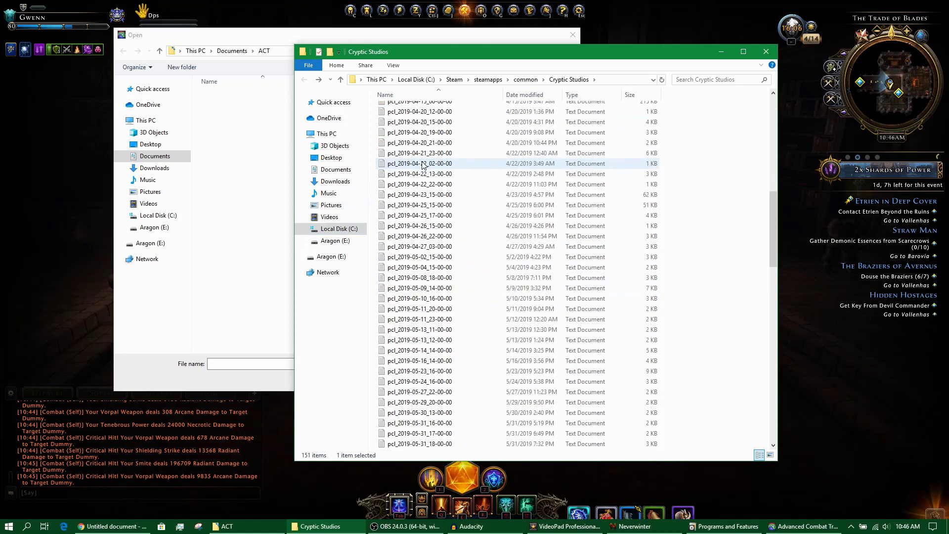
pyautogui.scroll(5, 406, 190)
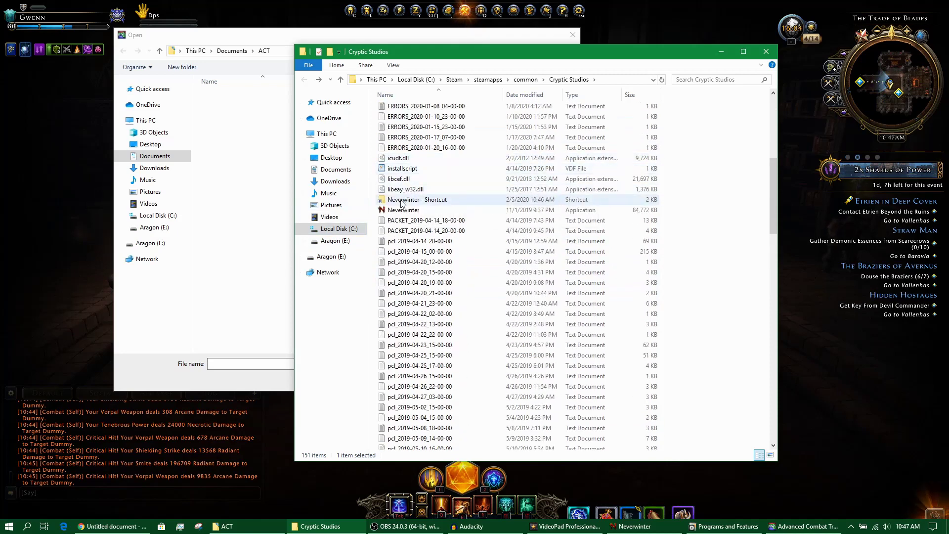
pyautogui.moveTo(402, 203); pyautogui.dragTo(342, 164)
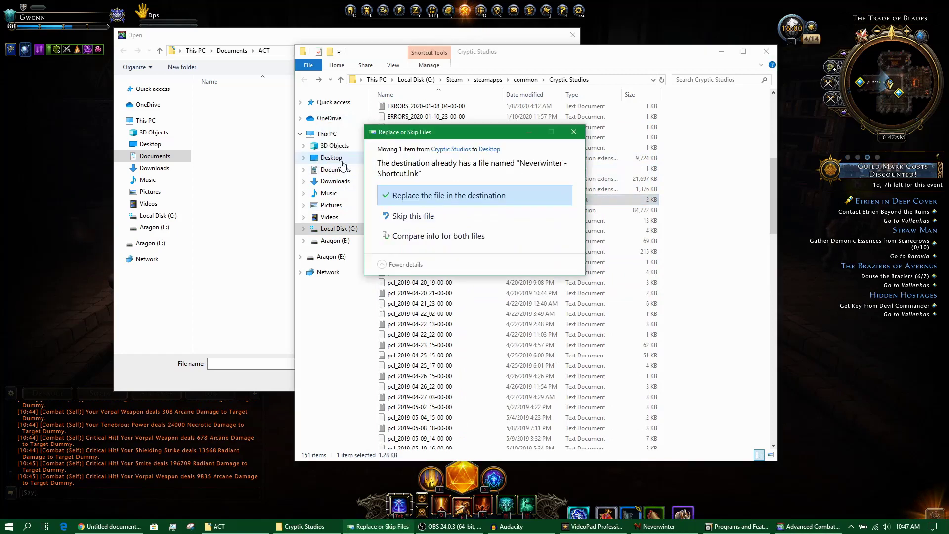
pyautogui.click(410, 215)
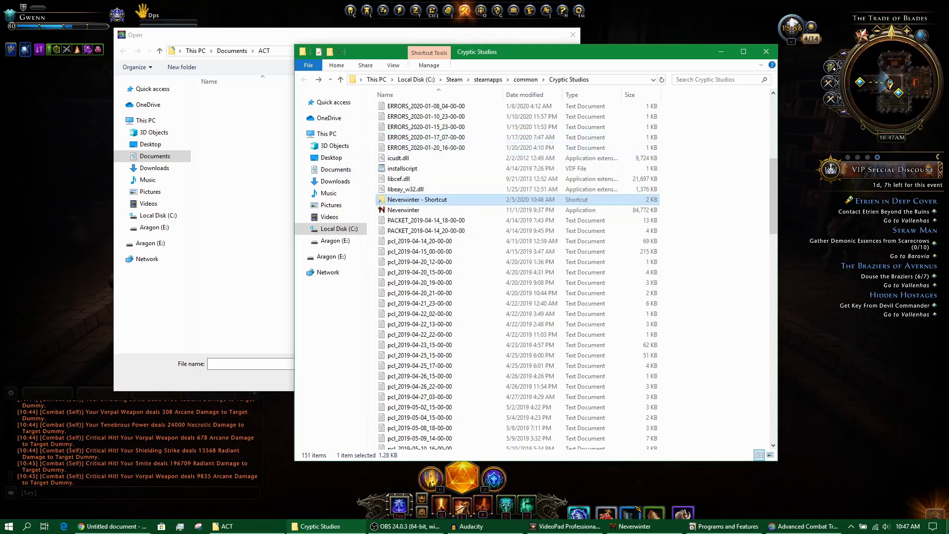
pyautogui.press('super+Down')
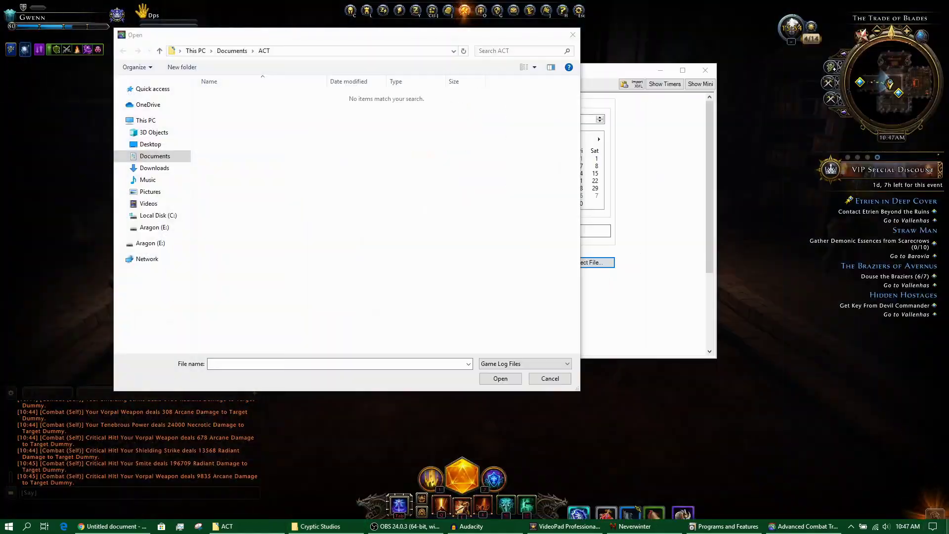
# Show the desktop, open Neverwinter - Shortcut (2) to check the folder it leads to, and close that folder window
pyautogui.press('super+d')
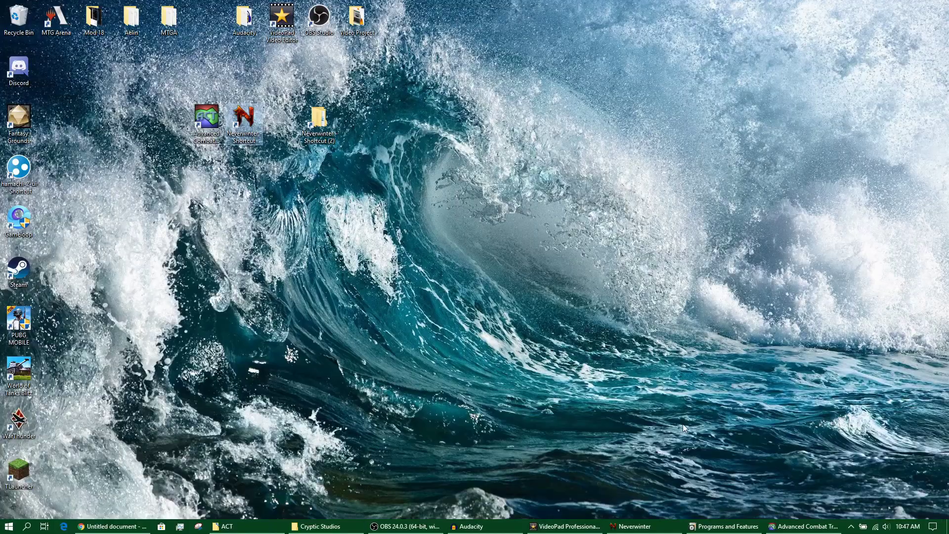
pyautogui.click(327, 122)
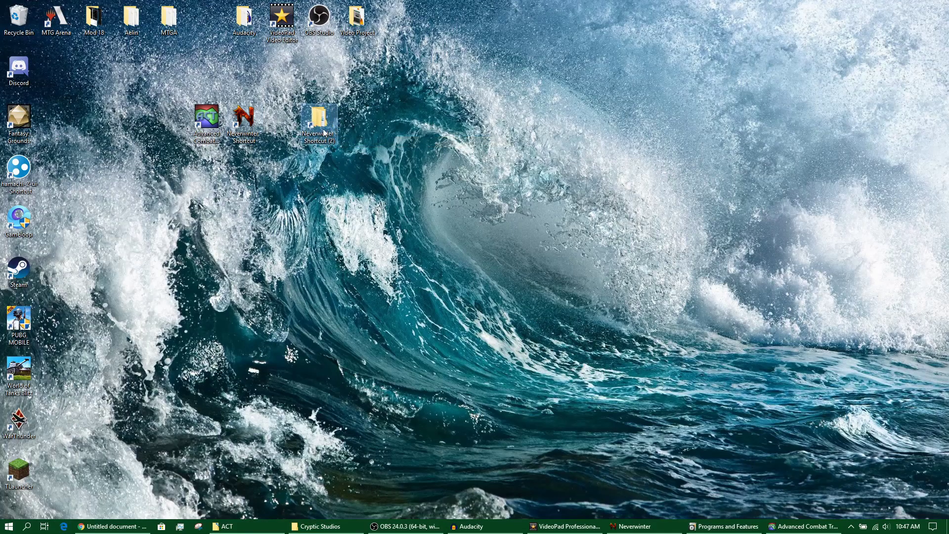
pyautogui.doubleClick(324, 133)
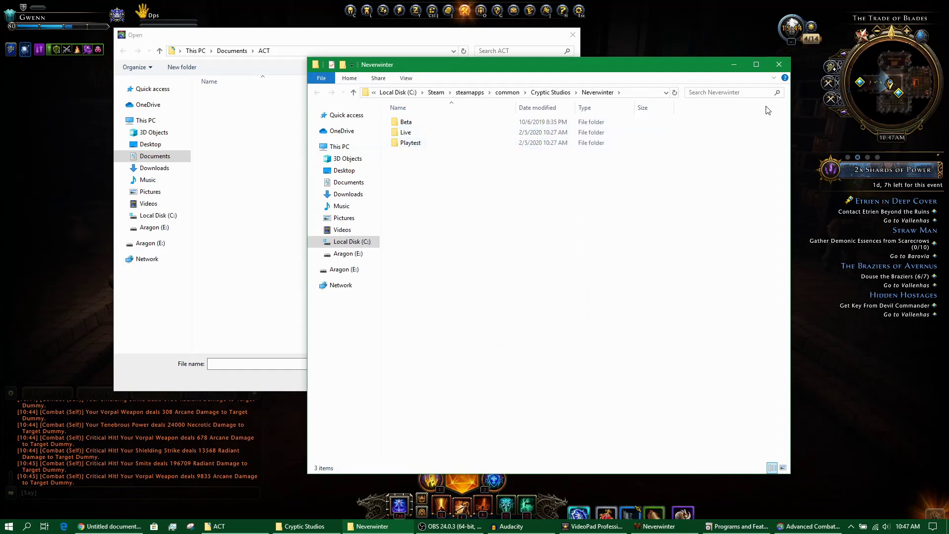
pyautogui.click(779, 64)
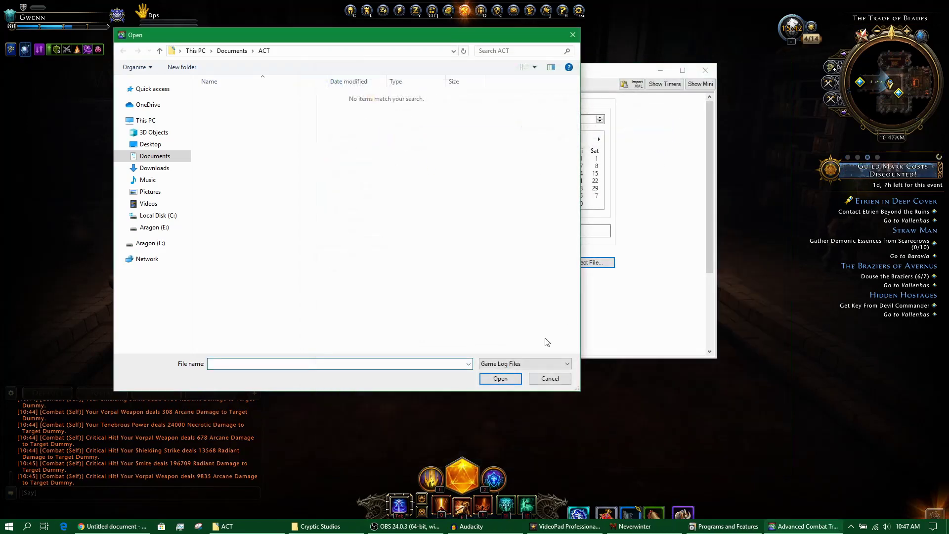
# Restart the log file selection in Advanced Combat Tracker and reach the Neverwinter folder through Neverwinter - Shortcut (2) on the Desktop
pyautogui.click(566, 379)
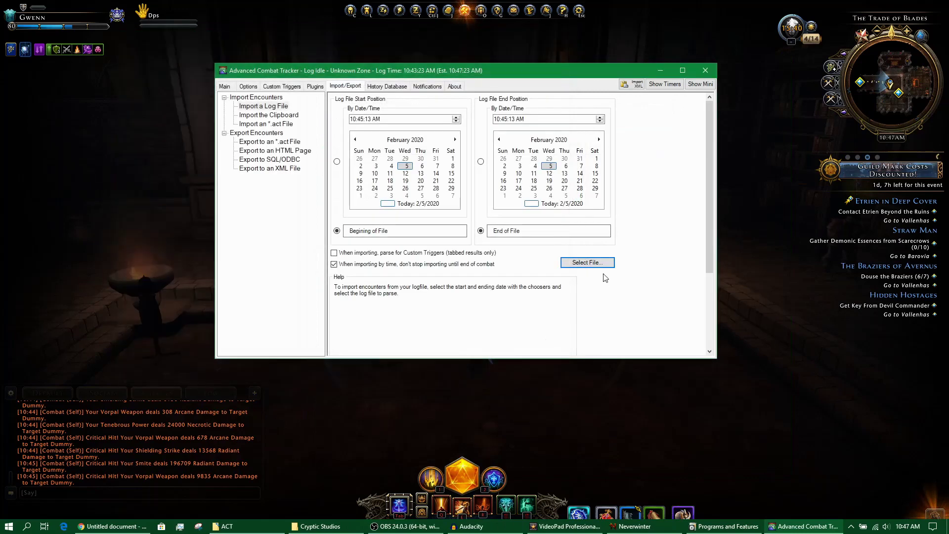
pyautogui.click(589, 263)
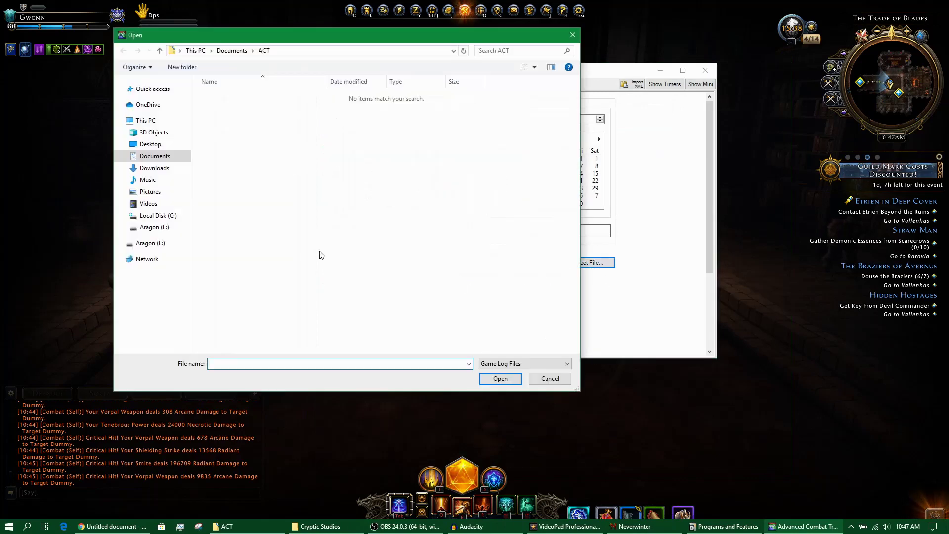
pyautogui.click(153, 144)
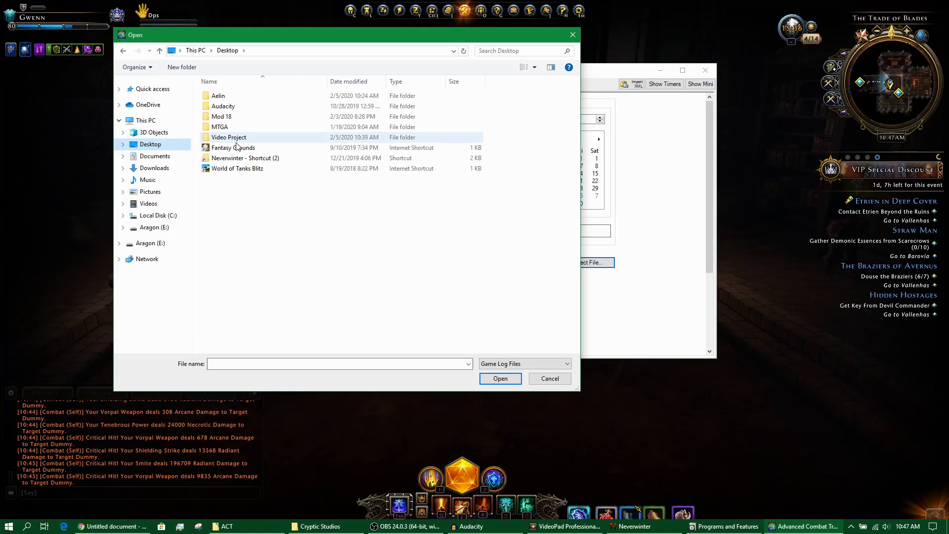
pyautogui.doubleClick(235, 159)
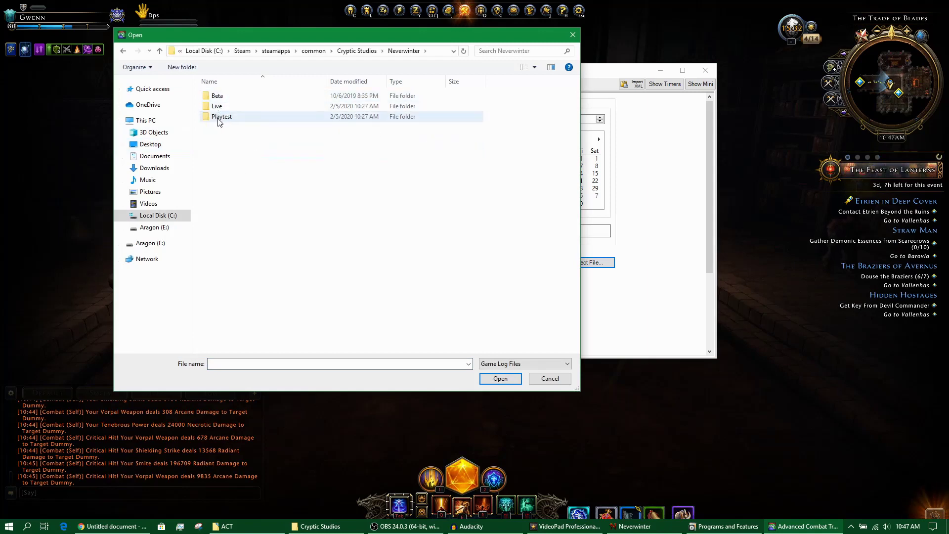
pyautogui.moveTo(321, 35); pyautogui.dragTo(367, 38)
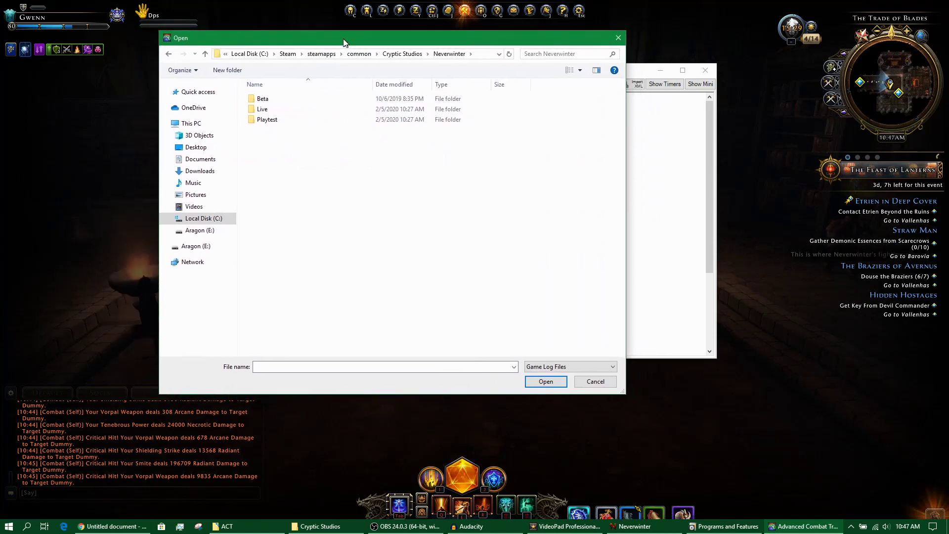
# Browse into Live\logs\GameClient and open the Combatlog file for import
pyautogui.doubleClick(270, 111)
pyautogui.click(264, 130)
pyautogui.doubleClick(264, 130)
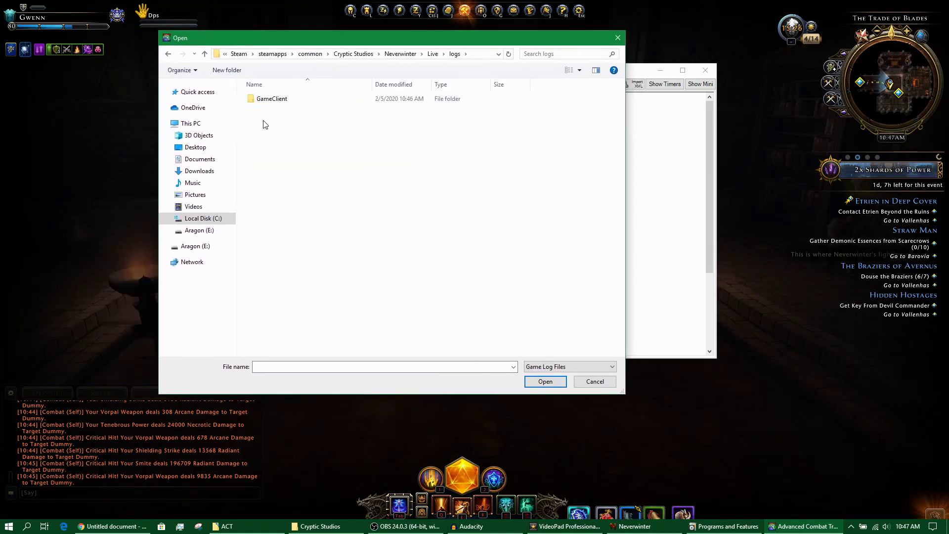
pyautogui.doubleClick(265, 99)
pyautogui.click(265, 100)
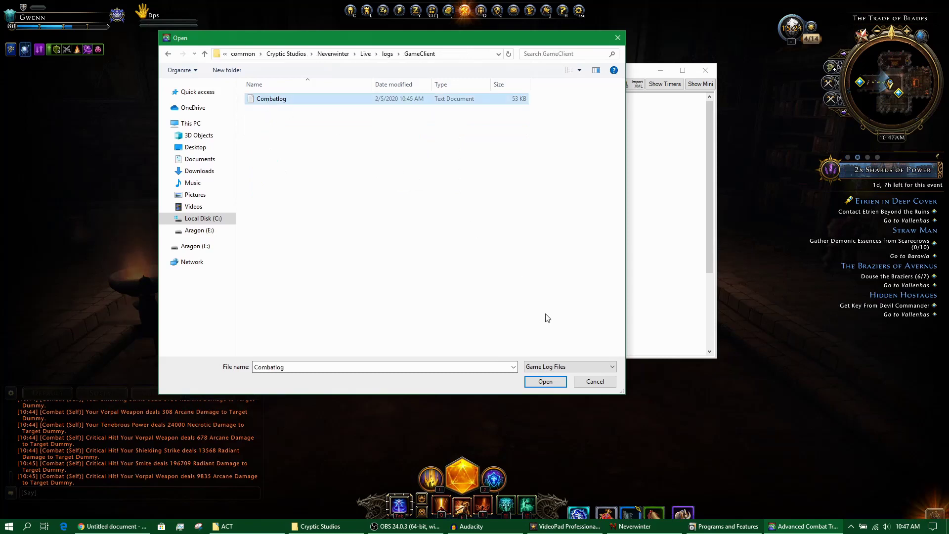
pyautogui.click(555, 386)
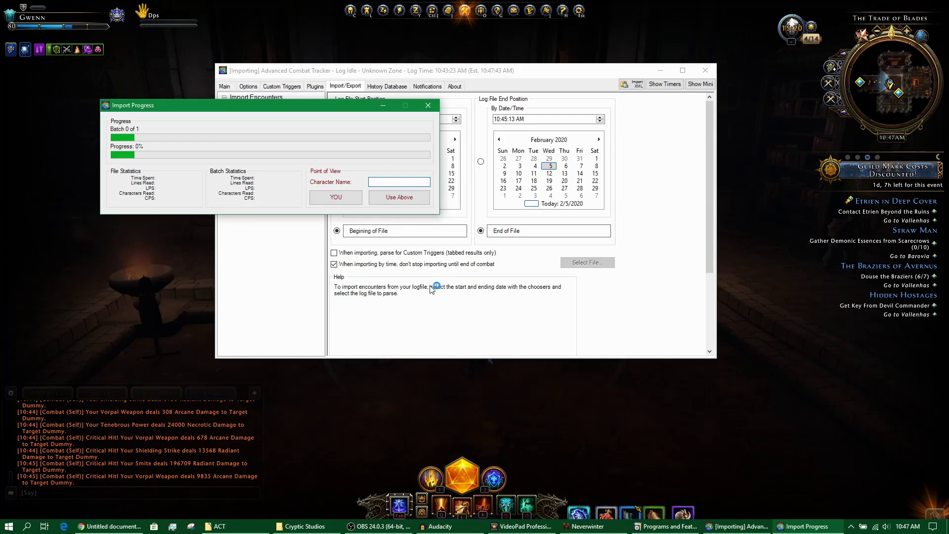
# Run the import using the Character Name field left blank as the point of view, and close the import progress window
pyautogui.moveTo(308, 113); pyautogui.dragTo(367, 118)
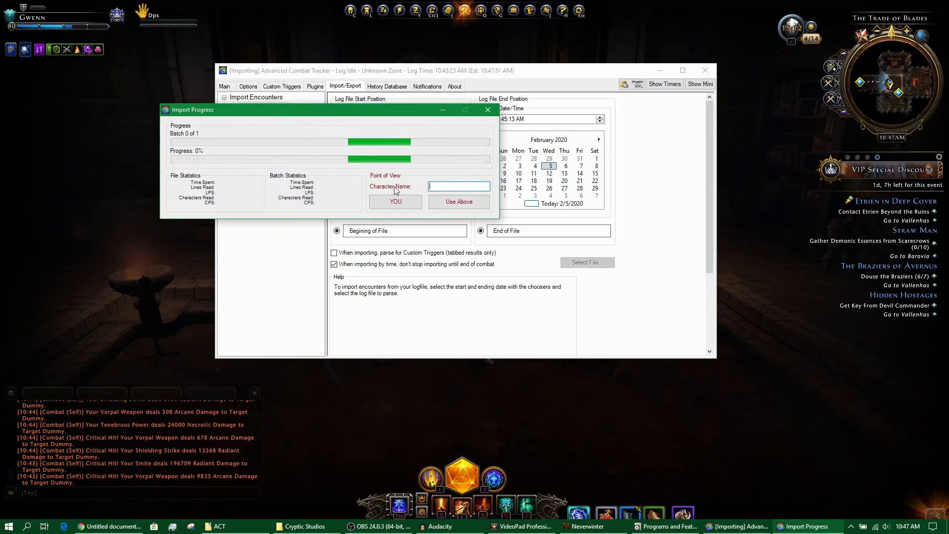
pyautogui.click(463, 203)
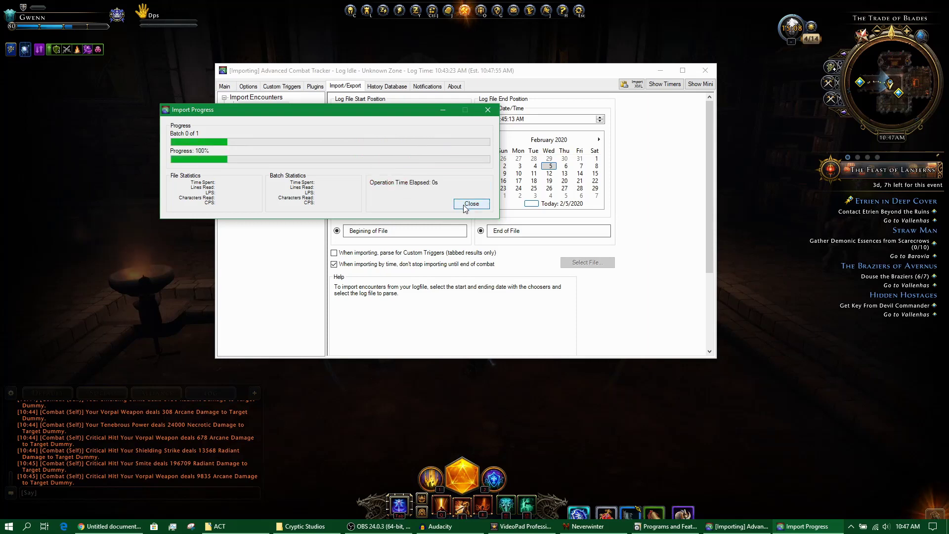
pyautogui.click(463, 203)
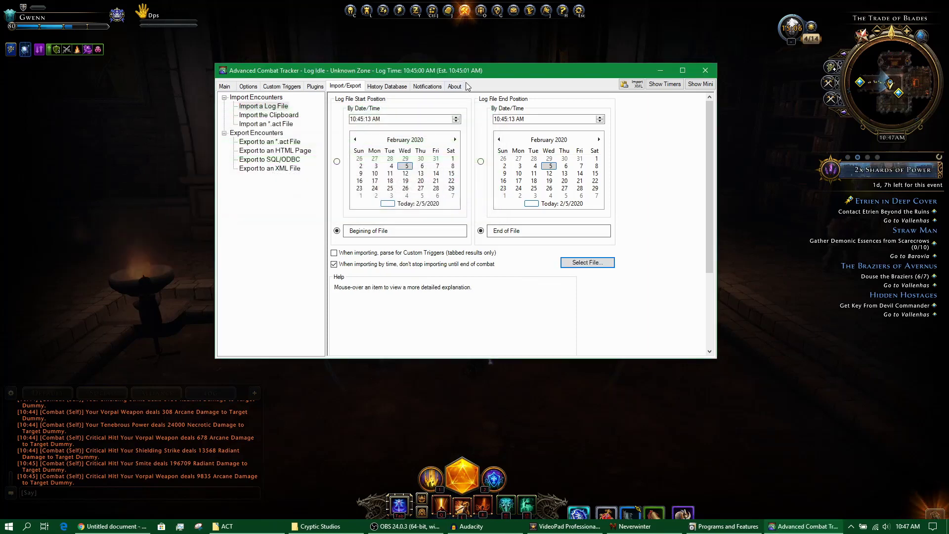
# Go to the main encounter view, select Import Zone and expand it to list its encounters
pyautogui.moveTo(468, 70); pyautogui.dragTo(452, 70)
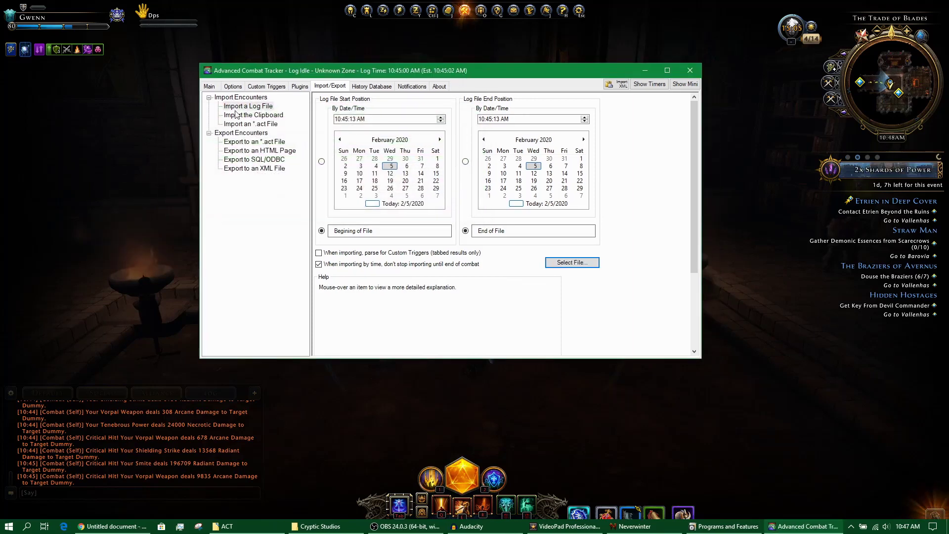
pyautogui.click(210, 87)
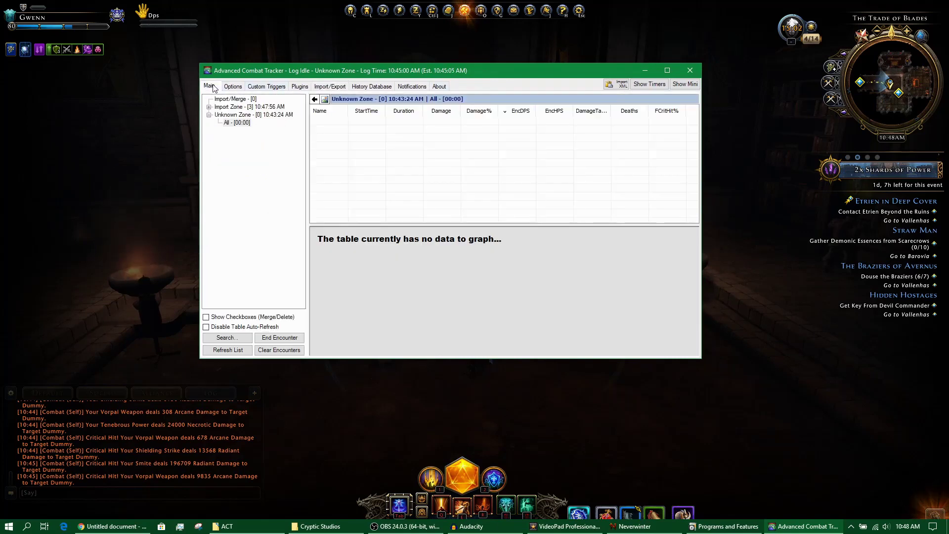
pyautogui.click(230, 108)
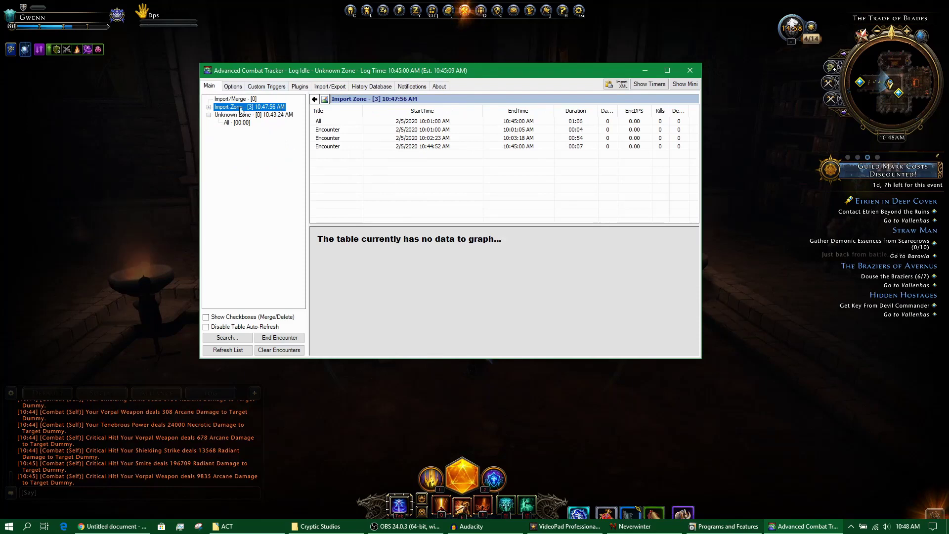
pyautogui.click(208, 107)
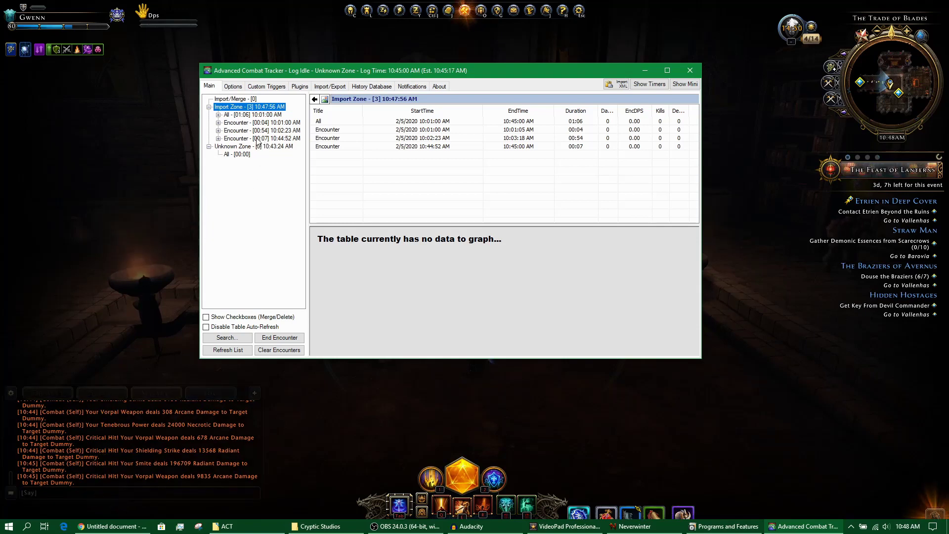
pyautogui.moveTo(373, 74); pyautogui.dragTo(430, 64)
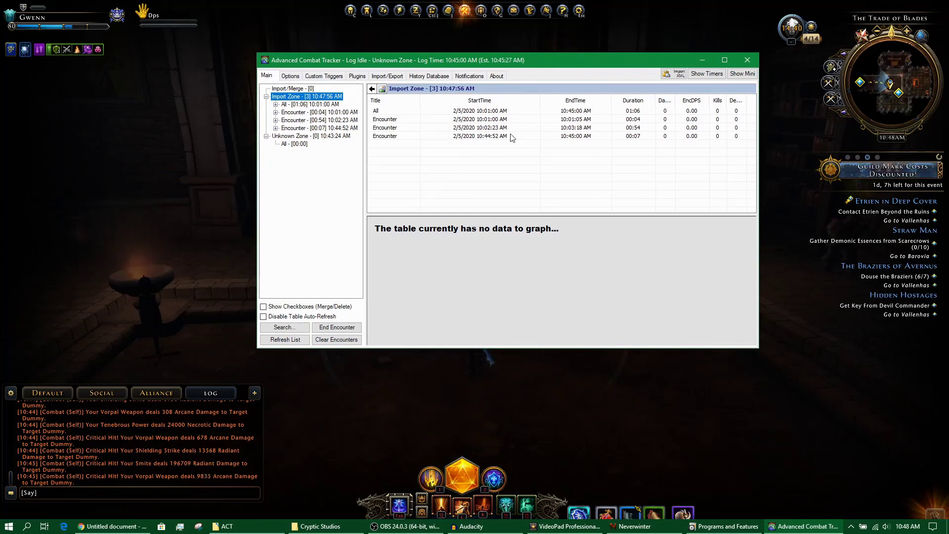
pyautogui.moveTo(516, 64)
pyautogui.mouseDown()
pyautogui.moveTo(497, 76)
pyautogui.moveTo(505, 78)
pyautogui.mouseUp()
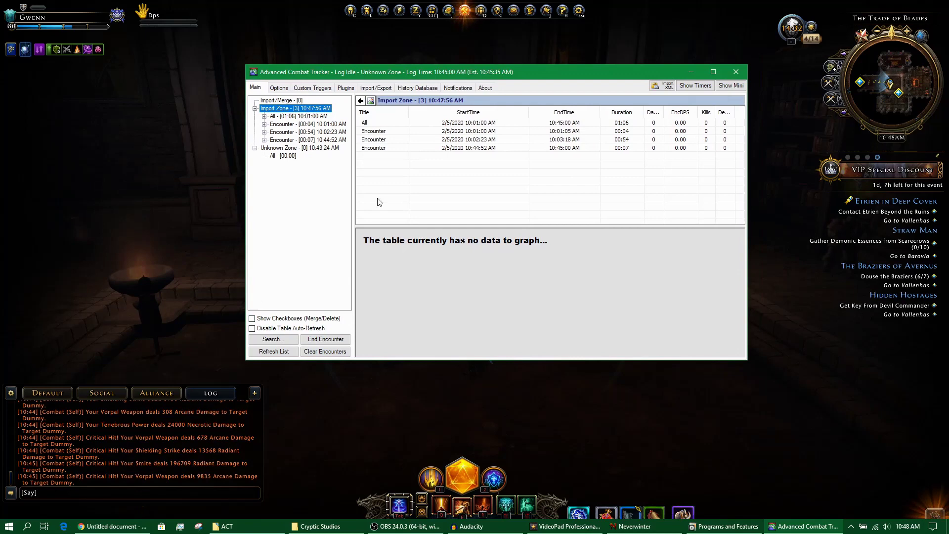
pyautogui.moveTo(460, 73)
pyautogui.mouseDown()
pyautogui.moveTo(487, 65)
pyautogui.moveTo(444, 73)
pyautogui.mouseUp()
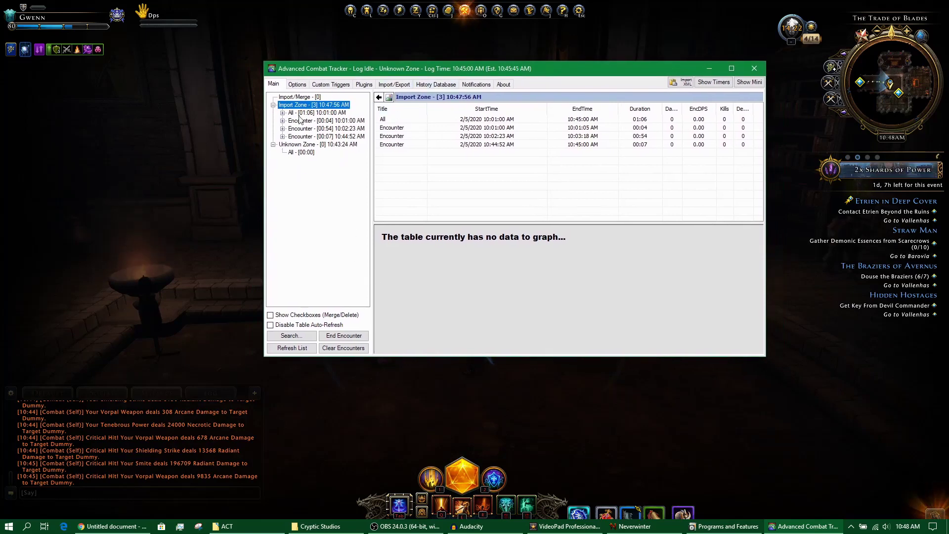
# Look at the Neverwinter folder in the Cryptic Studios File Explorer window and minimize that window
pyautogui.click(312, 529)
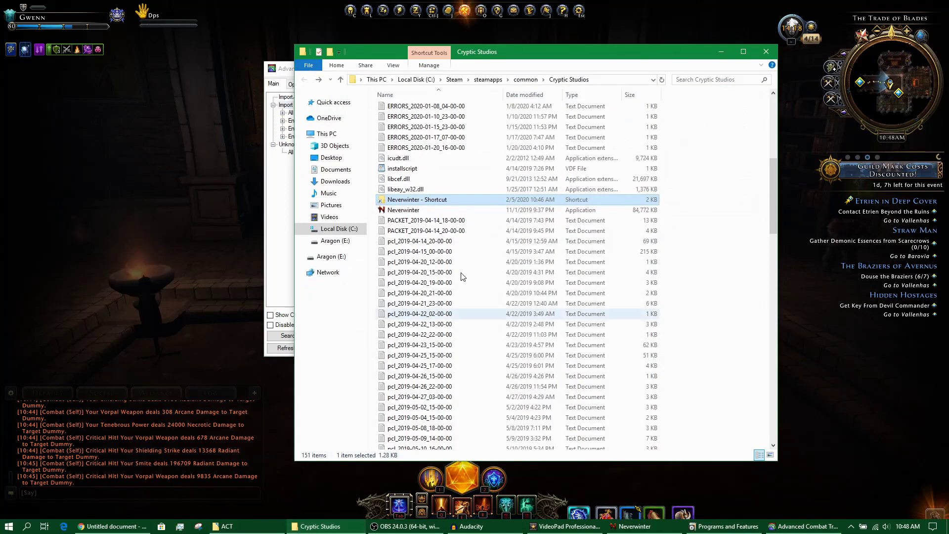
pyautogui.scroll(5, 434, 161)
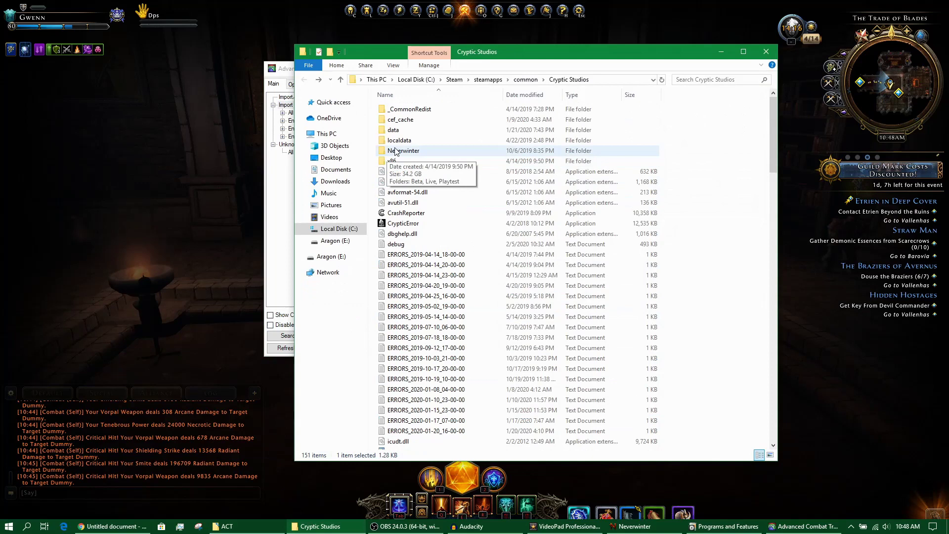
pyautogui.click(719, 54)
# Check the combatants under the 10:02:23 AM encounter, and show the All summary of Import Zone
pyautogui.moveTo(554, 74); pyautogui.dragTo(503, 73)
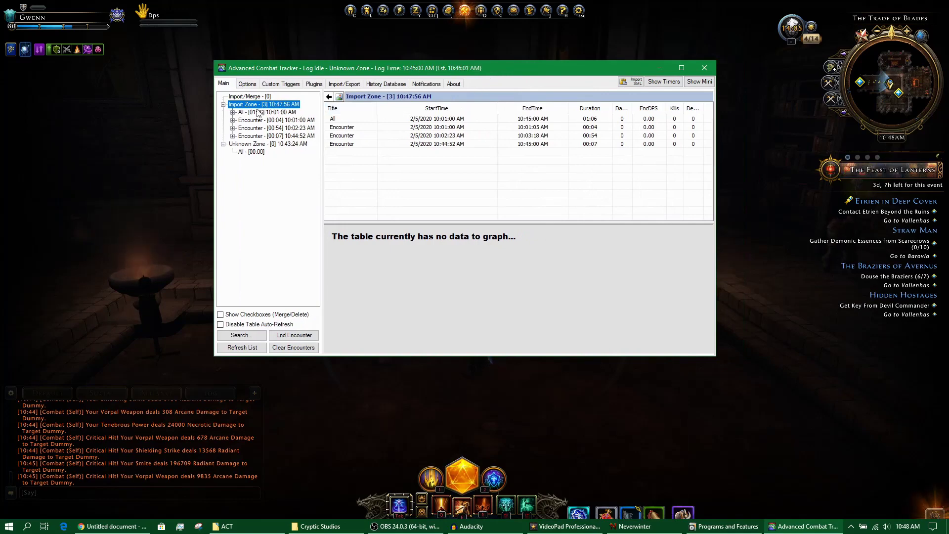
pyautogui.click(233, 129)
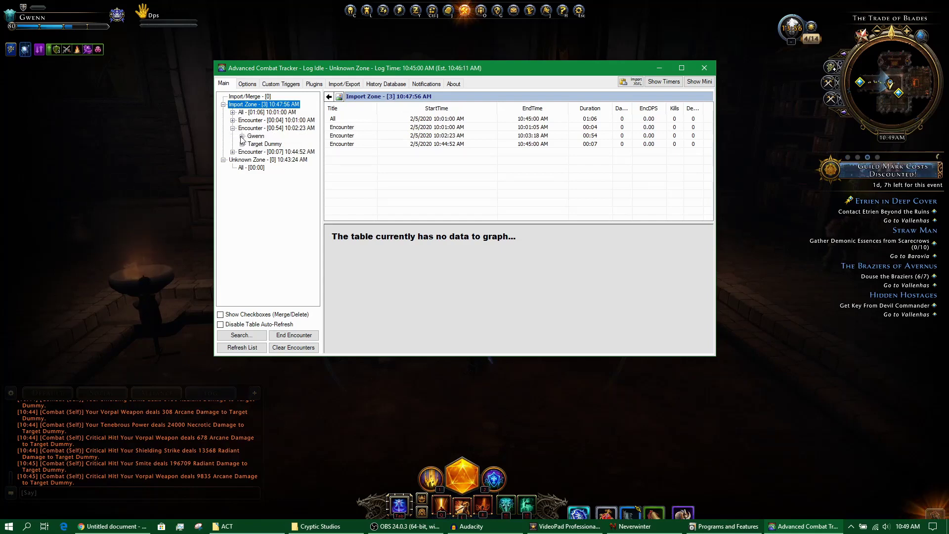
pyautogui.click(233, 128)
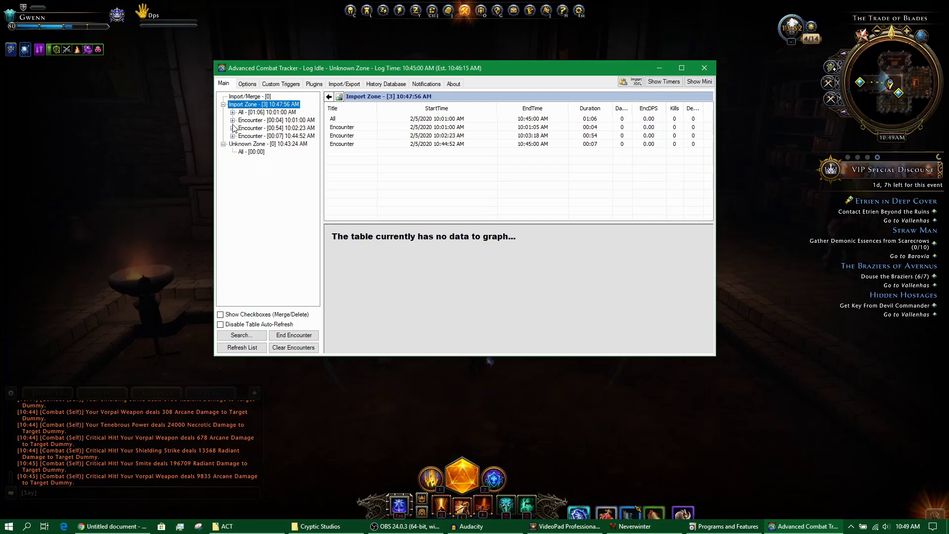
pyautogui.click(261, 114)
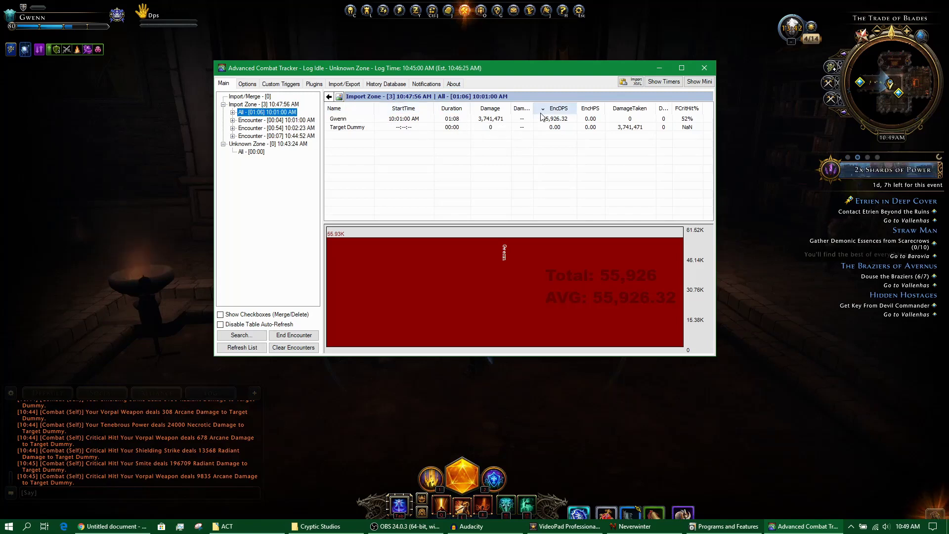
# Enlarge the tracker window in width and height and show the combatant statistics of the 10:01:00 AM encounter
pyautogui.moveTo(716, 98); pyautogui.dragTo(871, 99)
pyautogui.moveTo(636, 356); pyautogui.dragTo(636, 408)
pyautogui.moveTo(664, 65); pyautogui.dragTo(572, 61)
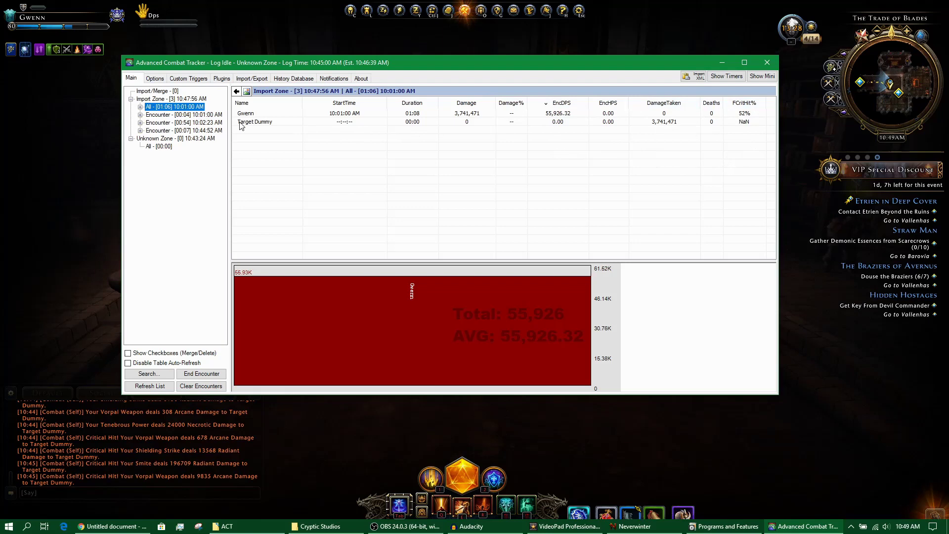
pyautogui.click(166, 115)
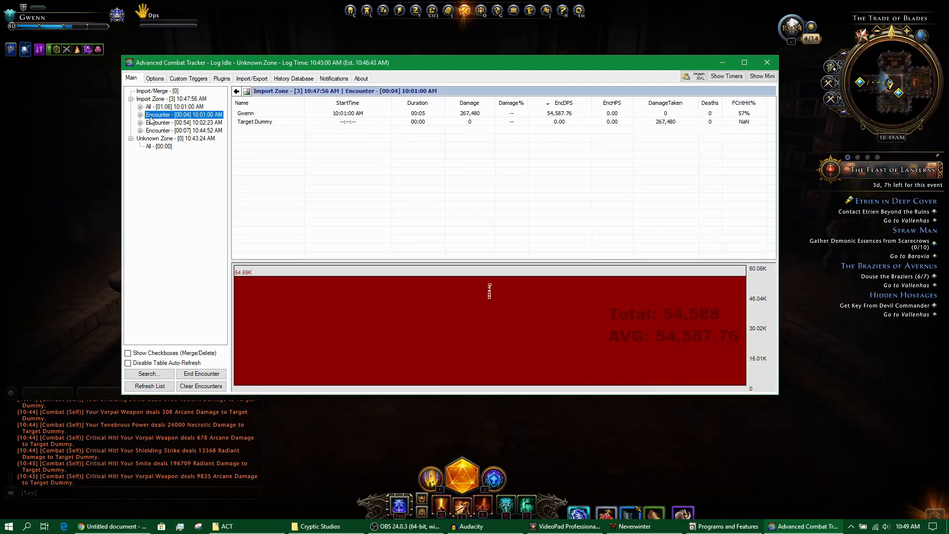
# Expand the 10:02:23 AM encounter down to the player character and show that character's Outgoing Damage table
pyautogui.doubleClick(149, 123)
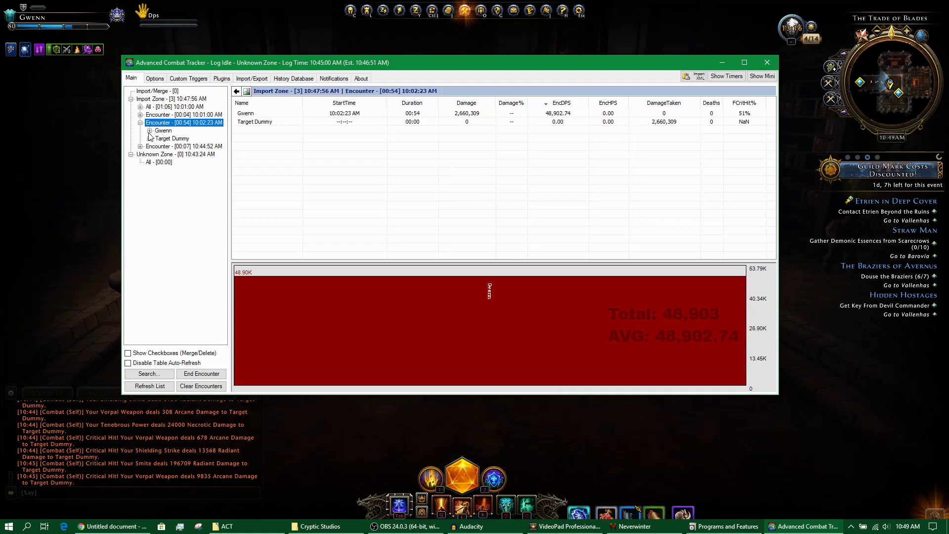
pyautogui.click(150, 130)
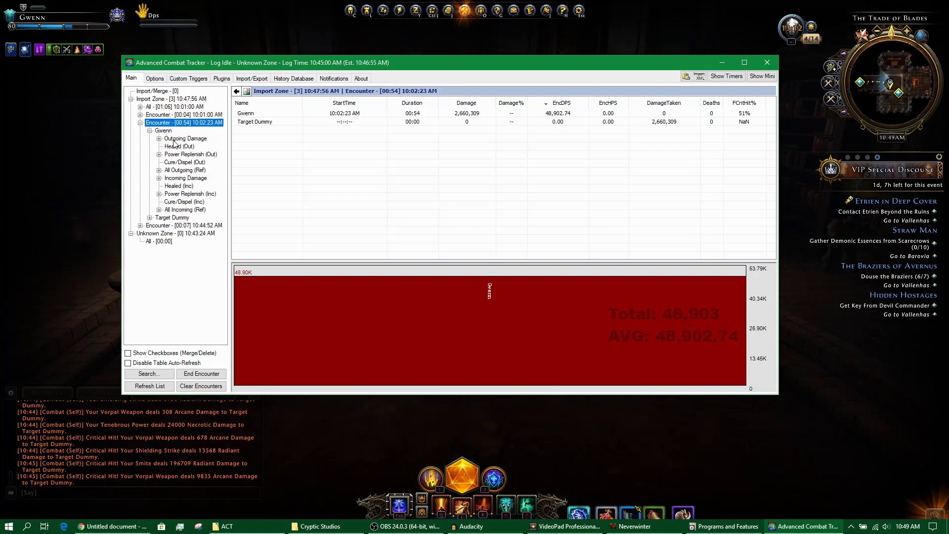
pyautogui.click(174, 141)
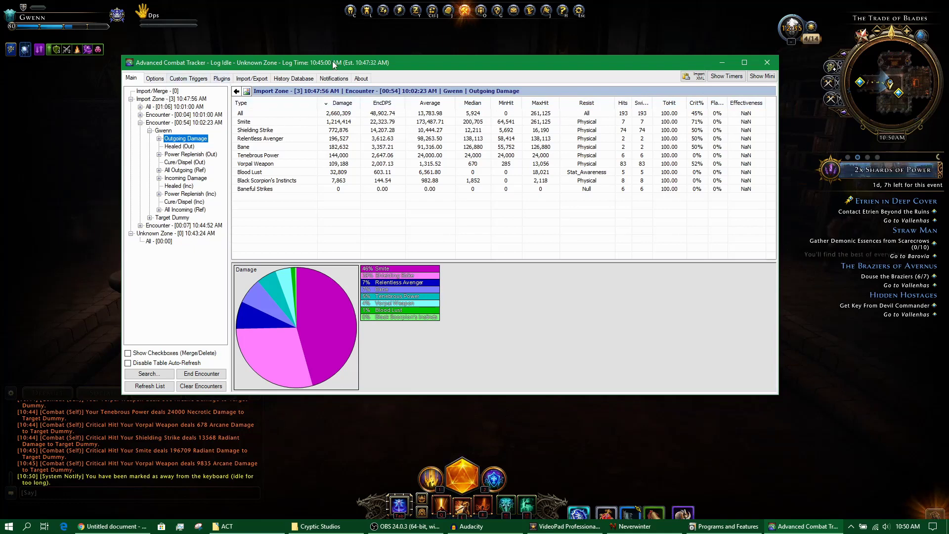
# Look at the Zone View column options, and show the Import Zone encounter table they apply to
pyautogui.moveTo(332, 61); pyautogui.dragTo(349, 62)
pyautogui.click(170, 79)
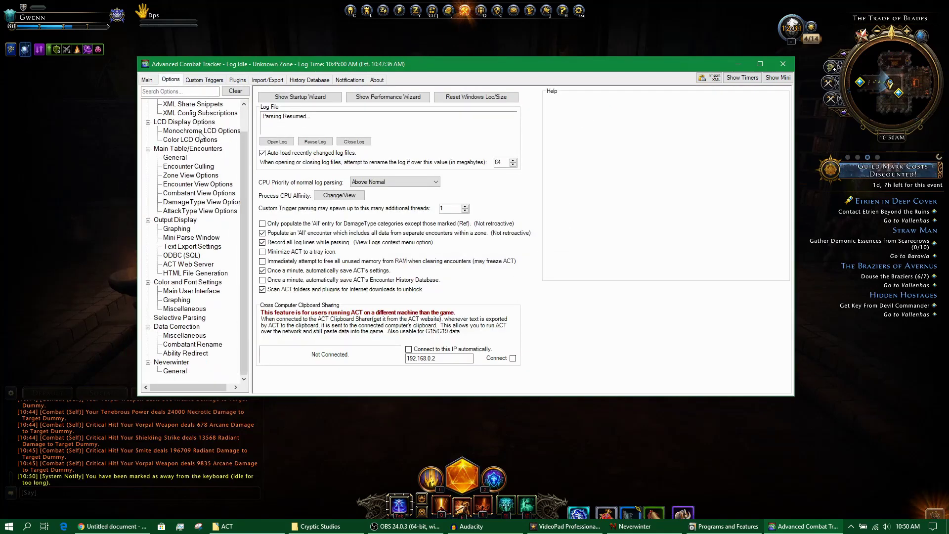
pyautogui.scroll(1, 198, 241)
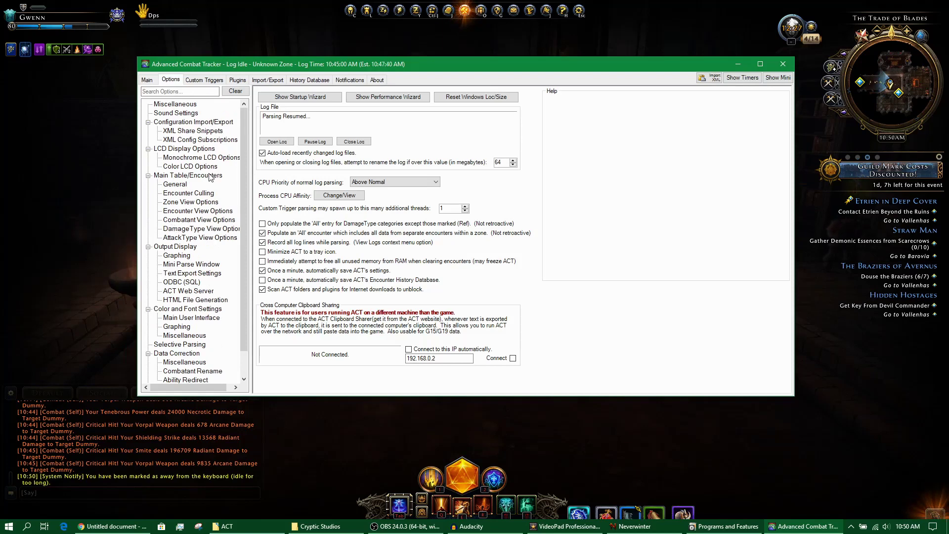
pyautogui.click(176, 196)
pyautogui.click(181, 203)
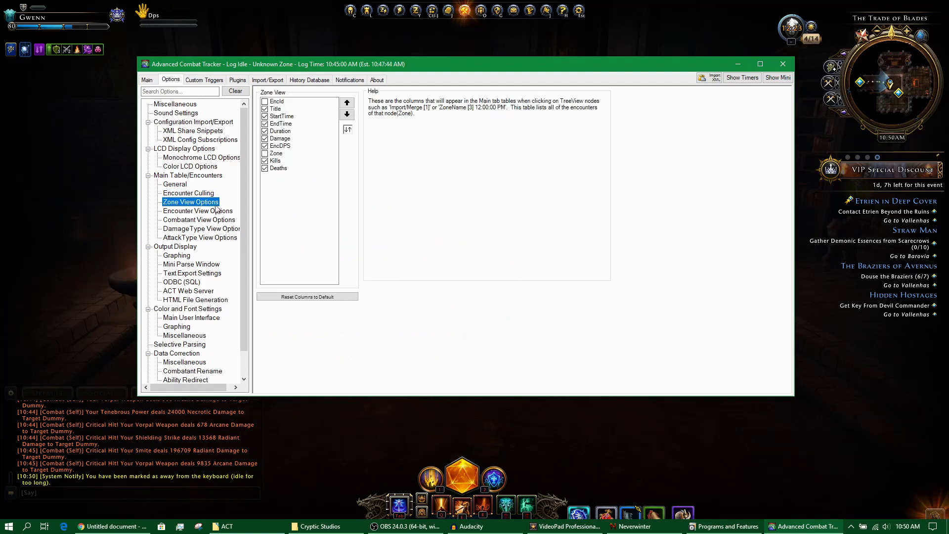
pyautogui.click(147, 80)
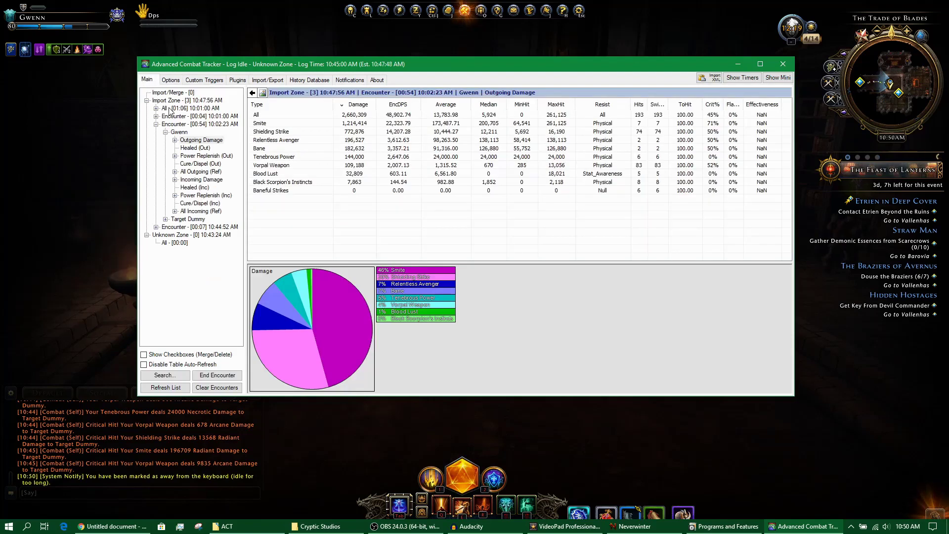
pyautogui.click(172, 100)
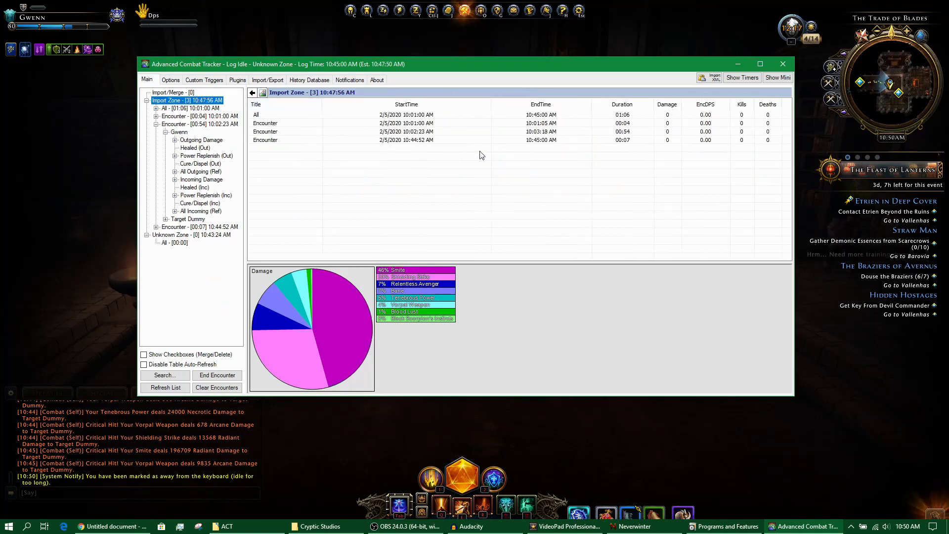
# Hide the EndTime and StartTime columns in the Zone View options
pyautogui.click(171, 80)
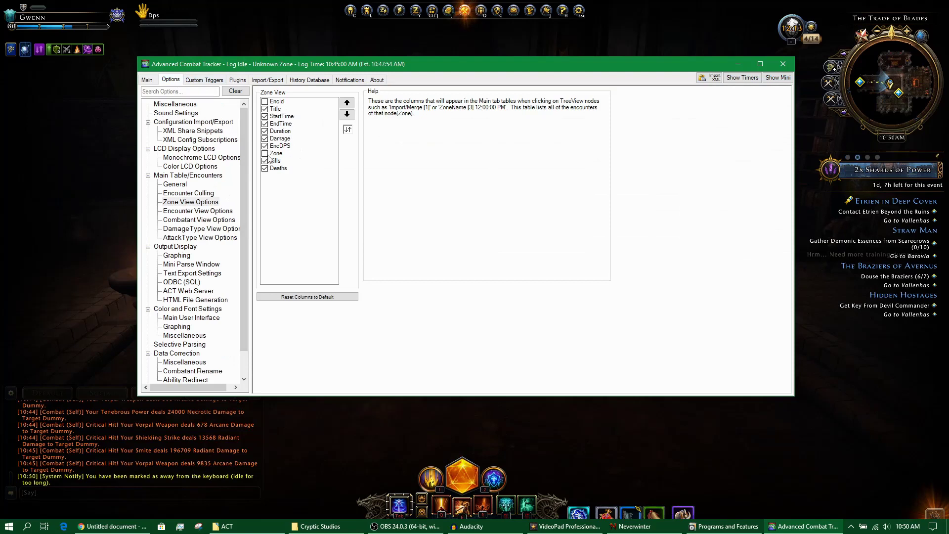
pyautogui.click(276, 109)
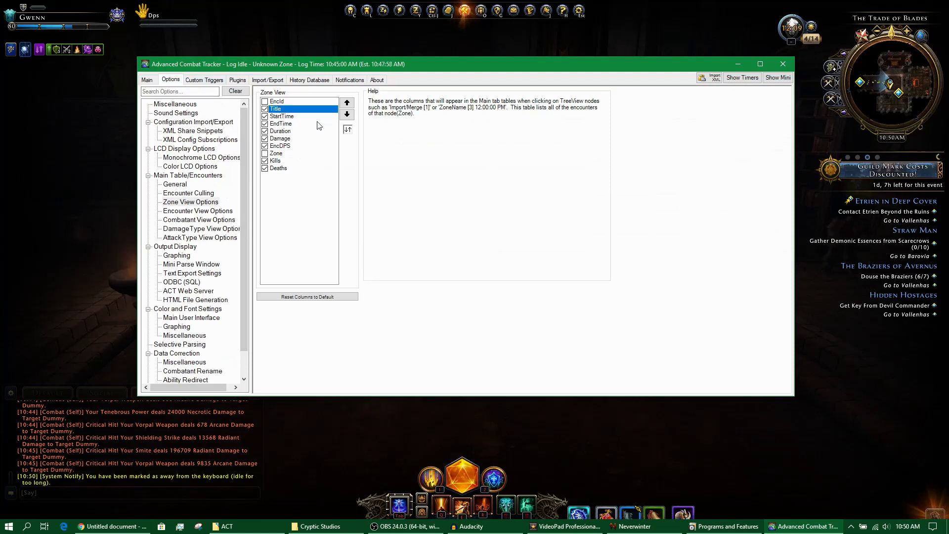
pyautogui.press('Down')
pyautogui.press('Down')
pyautogui.click(268, 124)
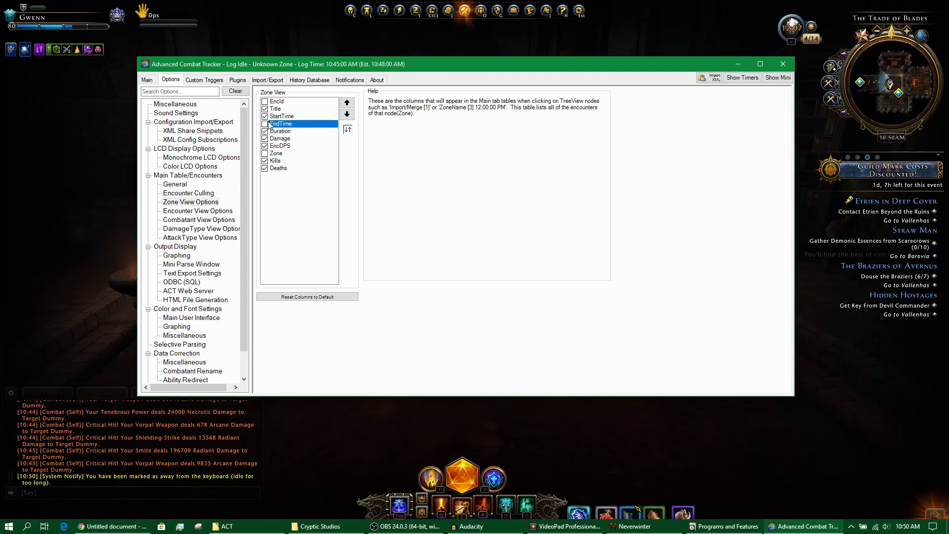
pyautogui.click(268, 119)
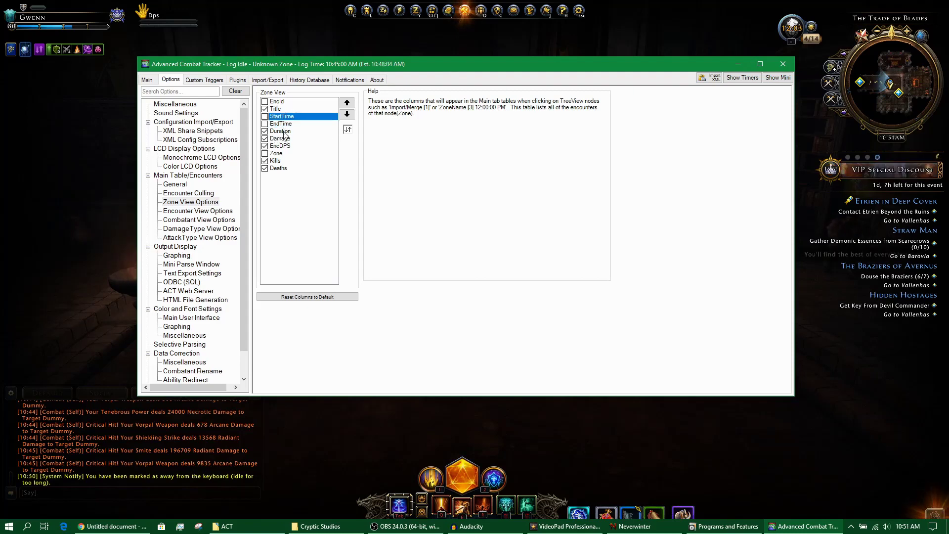
# Enable the Zone column in the Zone View options
pyautogui.press('Down')
pyautogui.press('Down')
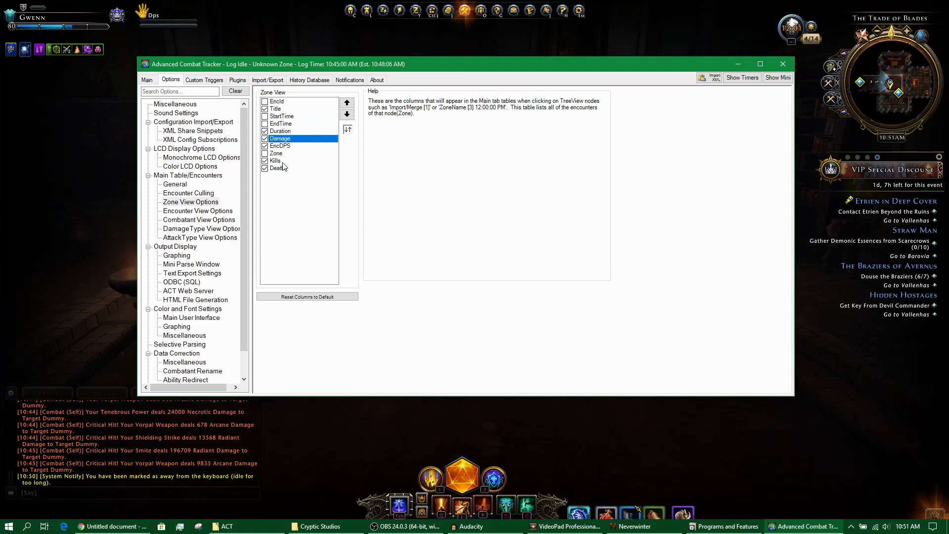
pyautogui.click(283, 148)
pyautogui.click(283, 160)
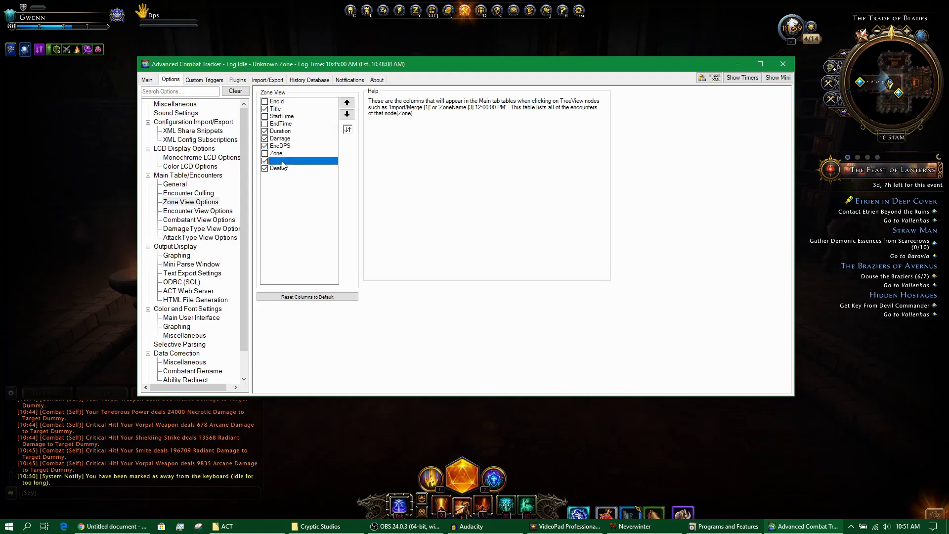
pyautogui.click(283, 168)
pyautogui.click(266, 155)
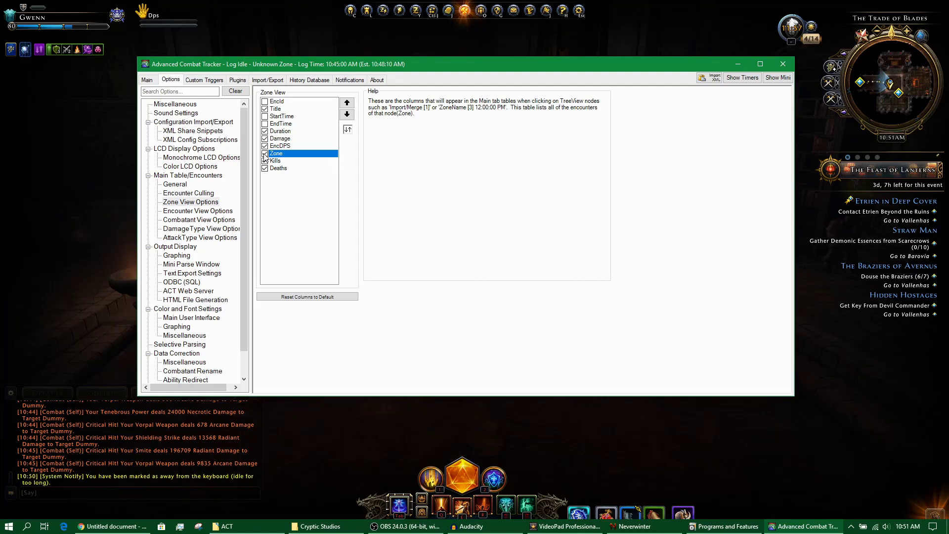
pyautogui.click(265, 154)
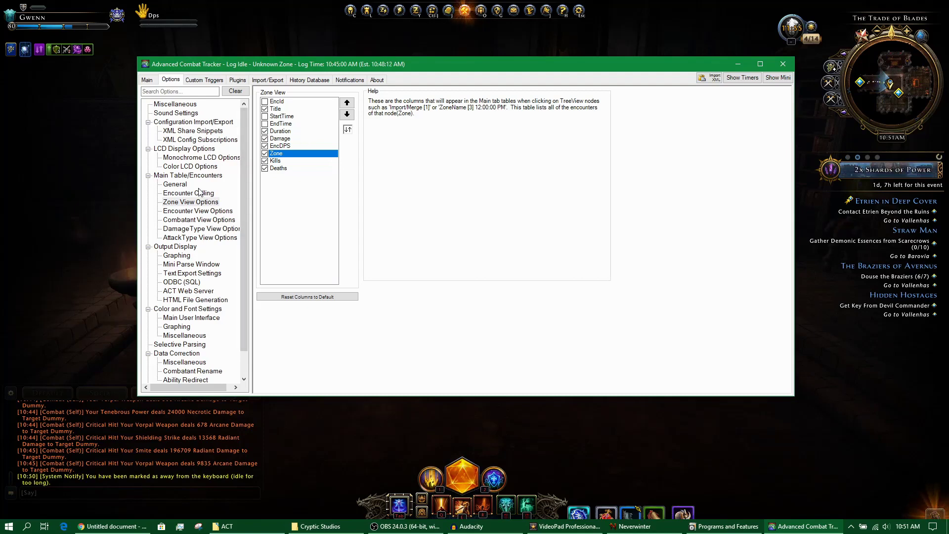
# Clear all encounters and re-import the Combatlog file from the GameClient folder, using YOU as the character name
pyautogui.click(147, 81)
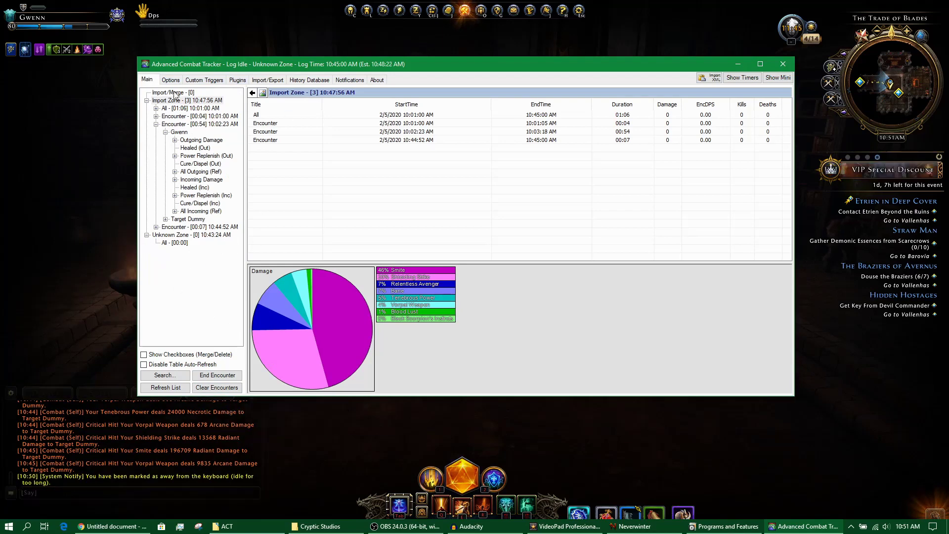
pyautogui.click(217, 388)
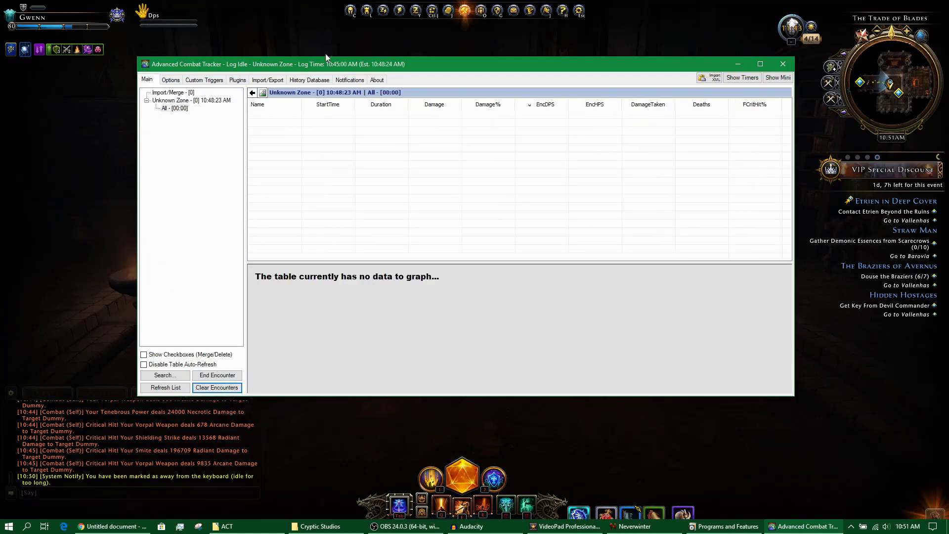
pyautogui.click(267, 81)
pyautogui.click(500, 257)
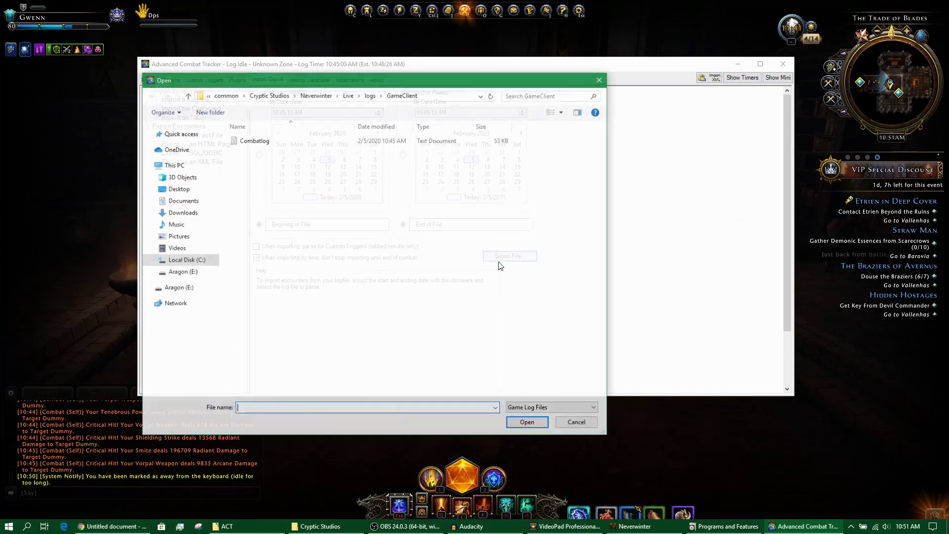
pyautogui.click(254, 141)
pyautogui.click(528, 423)
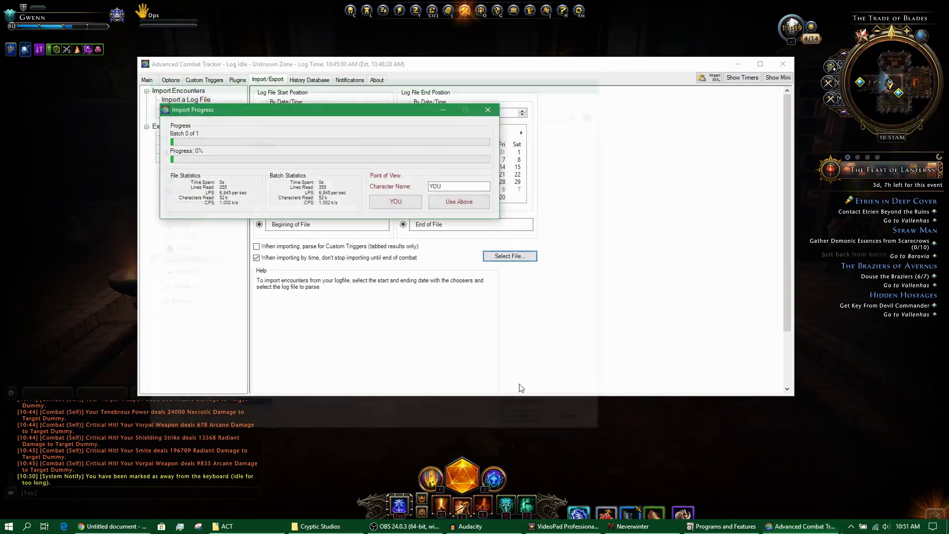
pyautogui.click(471, 204)
pyautogui.click(471, 205)
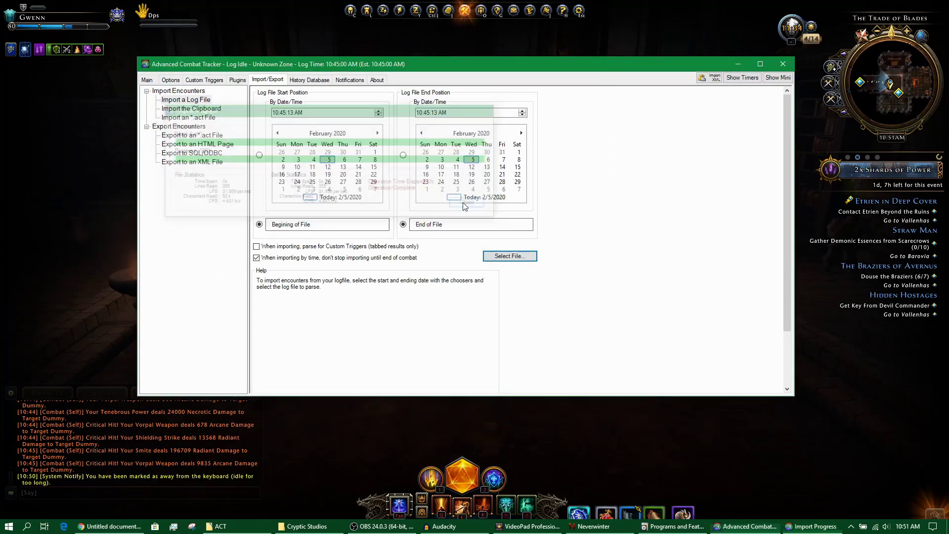
# Check the All summary of the re-imported zone and show the Import Zone encounter table with its new columns
pyautogui.click(147, 79)
pyautogui.click(147, 101)
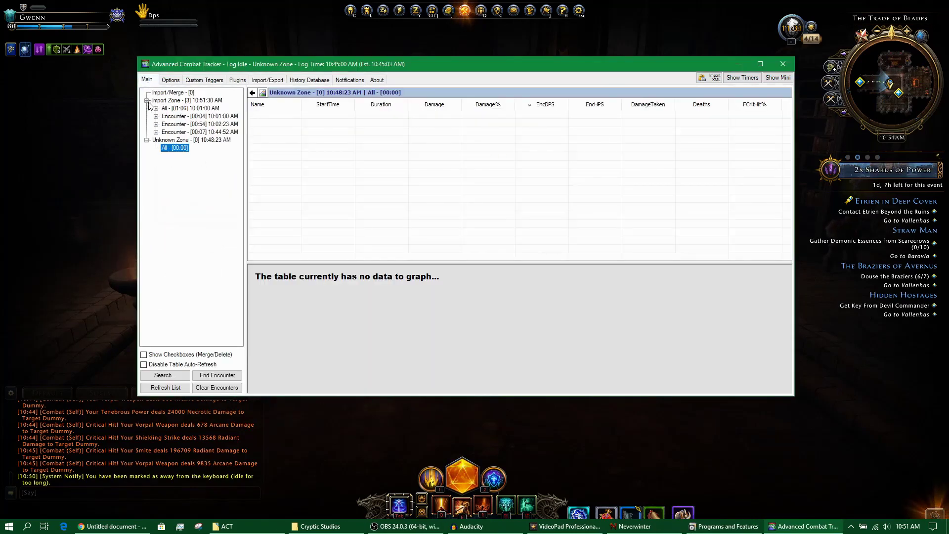
pyautogui.click(170, 110)
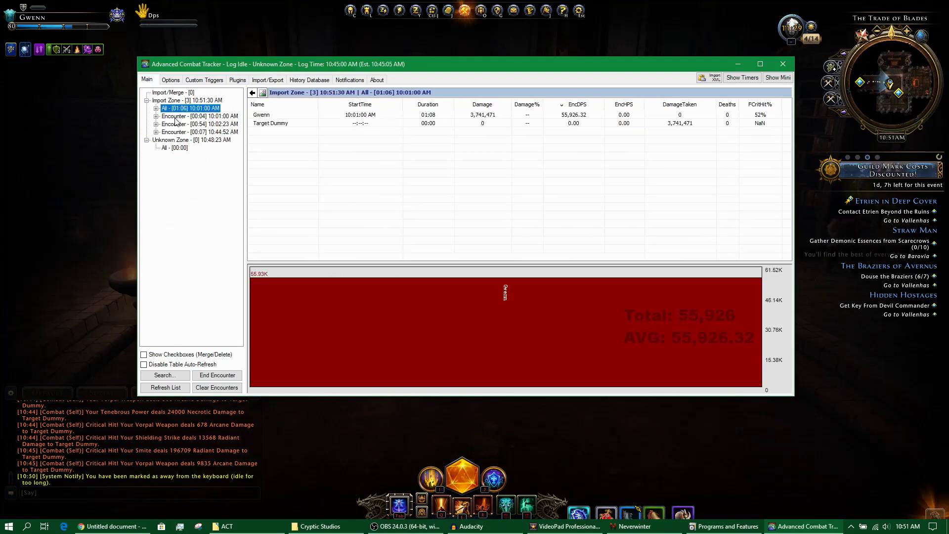
pyautogui.click(173, 101)
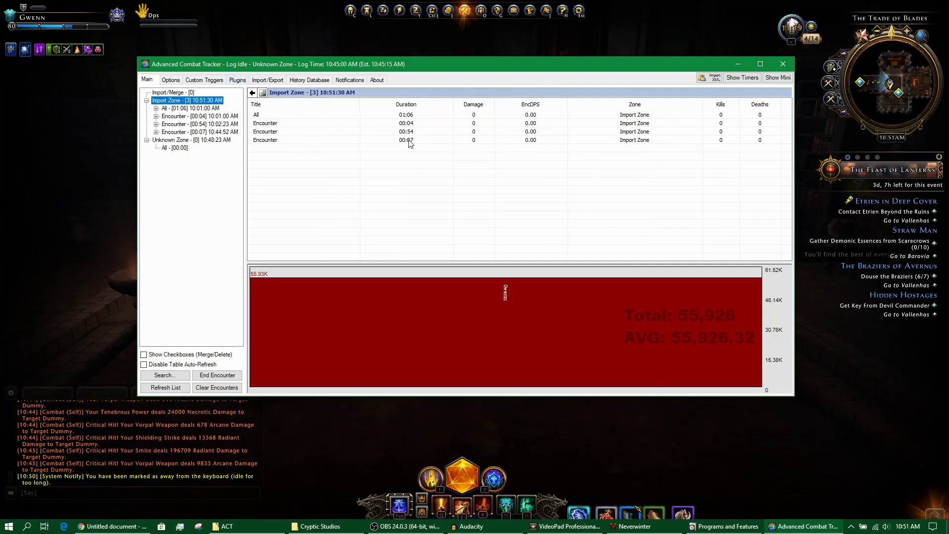
# Examine which columns are enabled in the Encounter View, DamageType View and AttackType View options
pyautogui.click(170, 79)
pyautogui.click(187, 212)
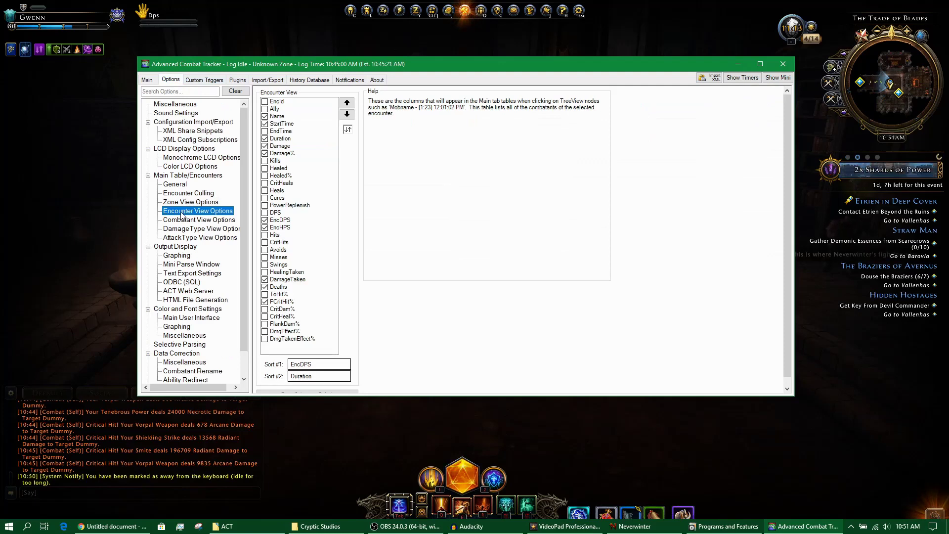
pyautogui.click(189, 230)
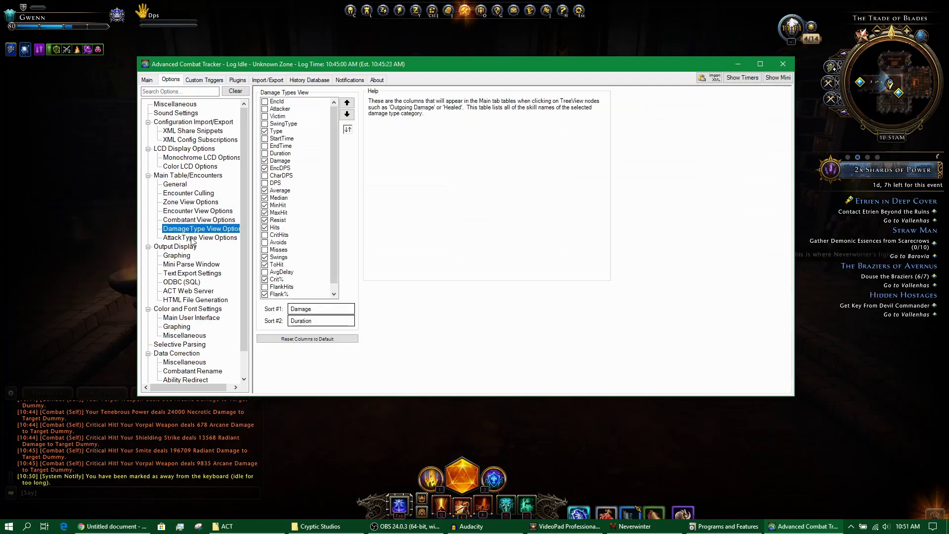
pyautogui.click(190, 238)
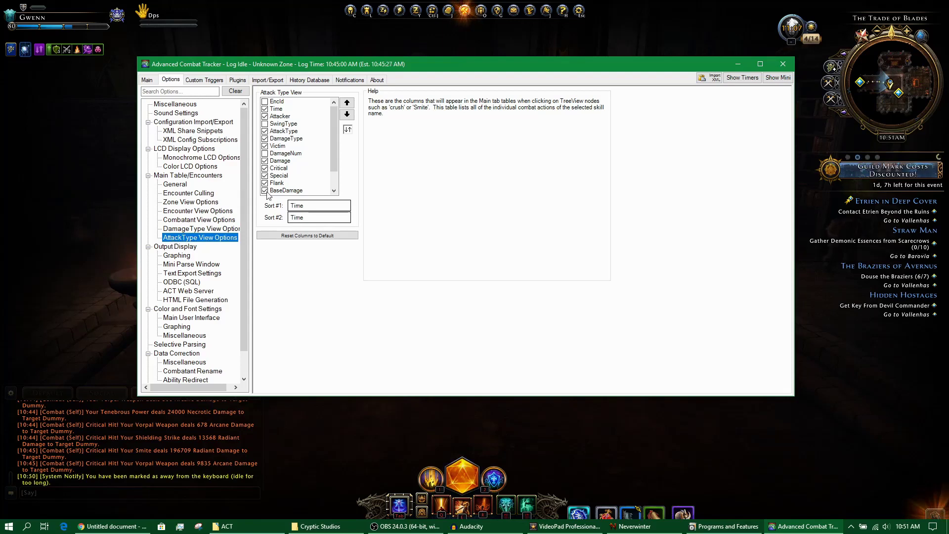
pyautogui.scroll(-2, 285, 186)
pyautogui.scroll(2, 285, 187)
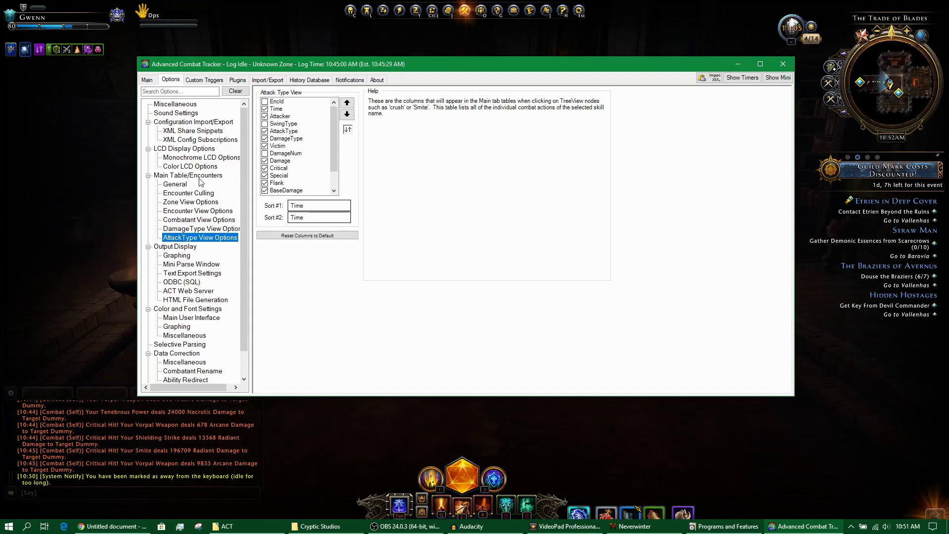
pyautogui.click(208, 229)
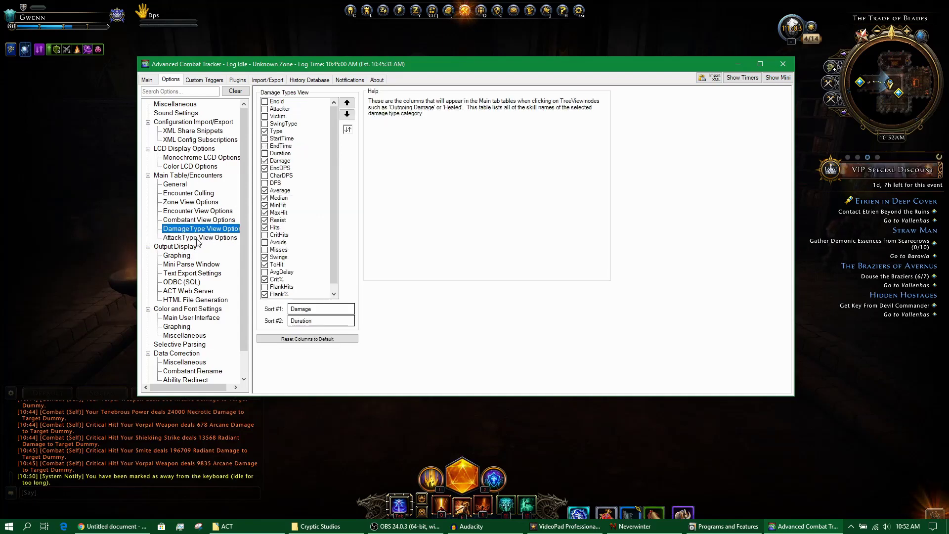
# Expand the All entry of Import Zone and show the player character's Outgoing Damage table
pyautogui.click(151, 80)
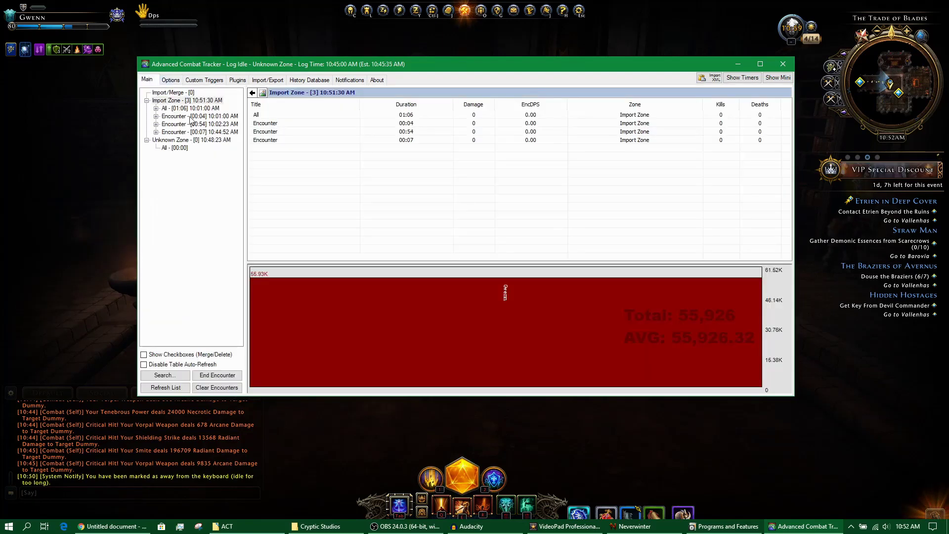
pyautogui.click(156, 108)
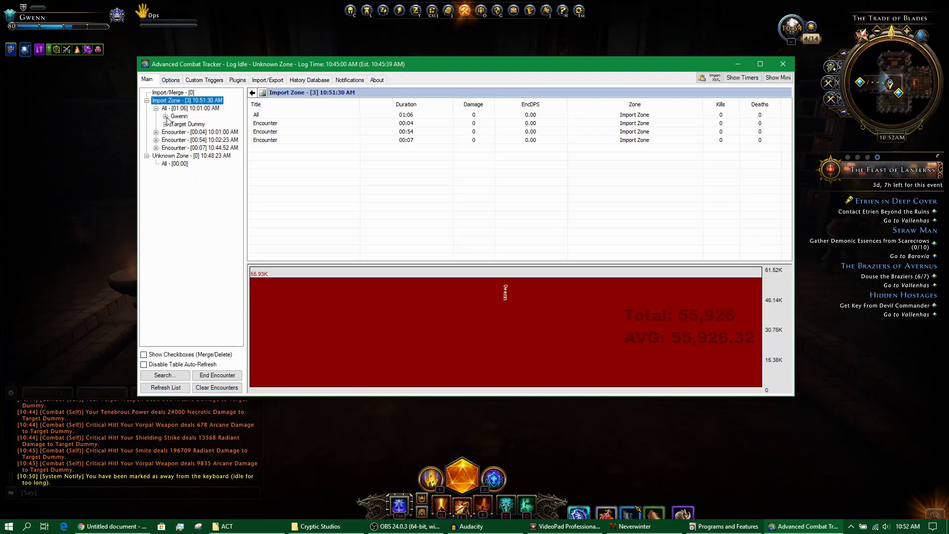
pyautogui.click(166, 116)
pyautogui.click(199, 124)
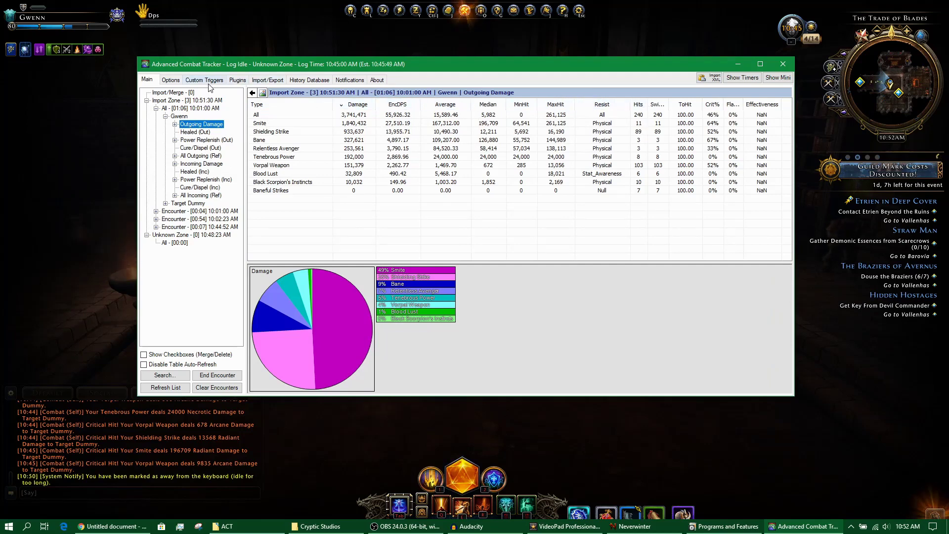
# Enable the Duration column in the DamageType View options
pyautogui.click(171, 80)
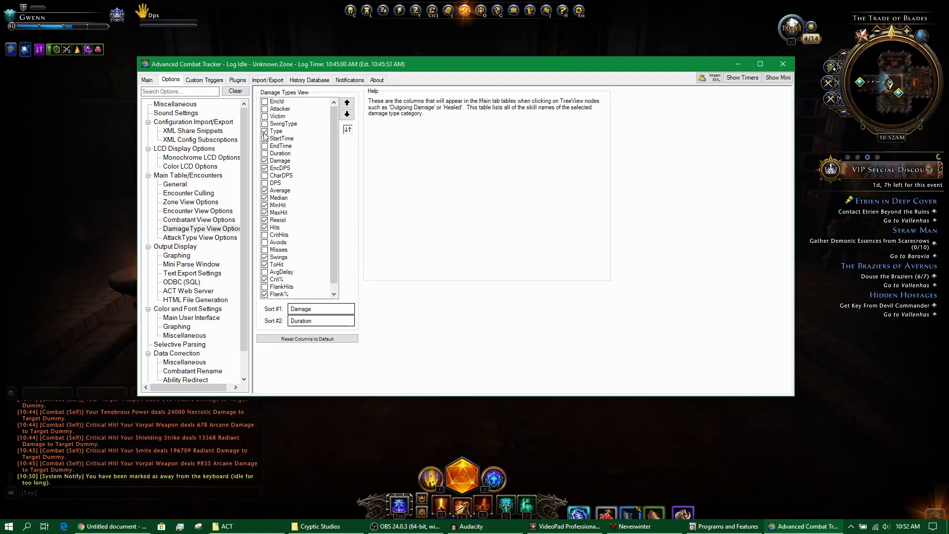
pyautogui.click(265, 155)
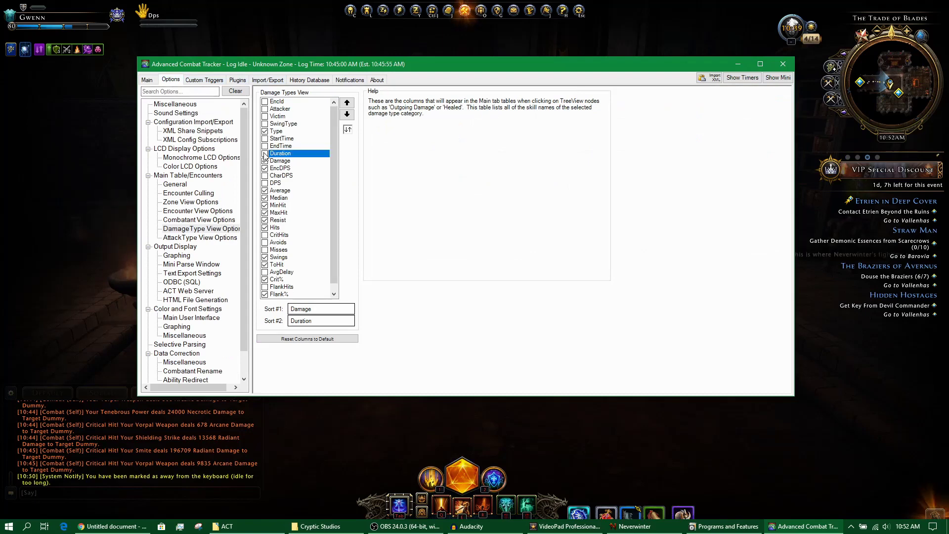
pyautogui.click(265, 154)
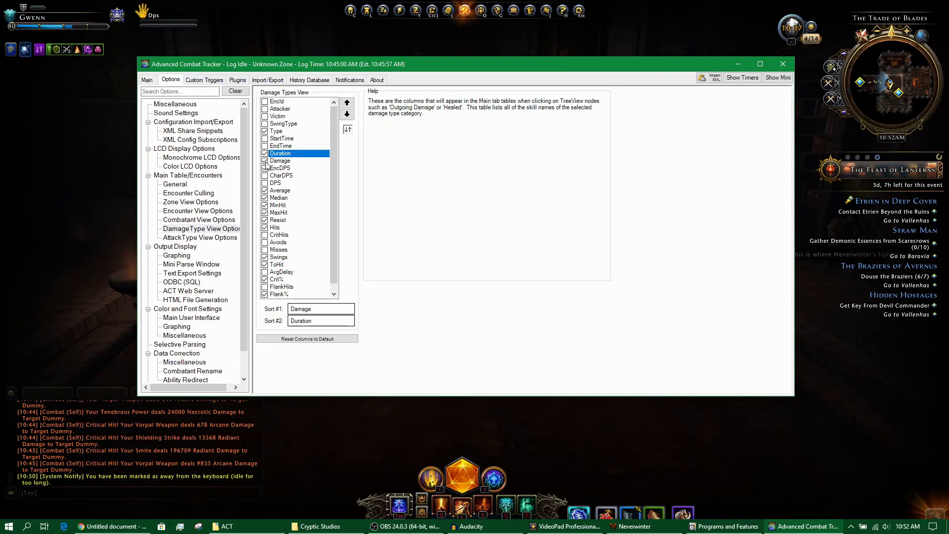
# Disable the EncDPS column, enable DPS, and place DPS directly after Duration in the DamageType View options
pyautogui.click(267, 170)
pyautogui.click(267, 184)
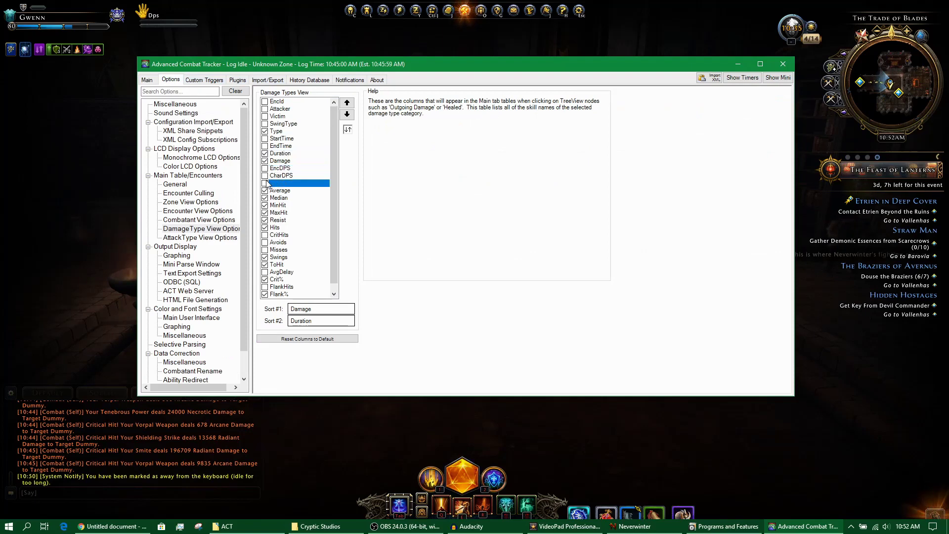
pyautogui.click(266, 184)
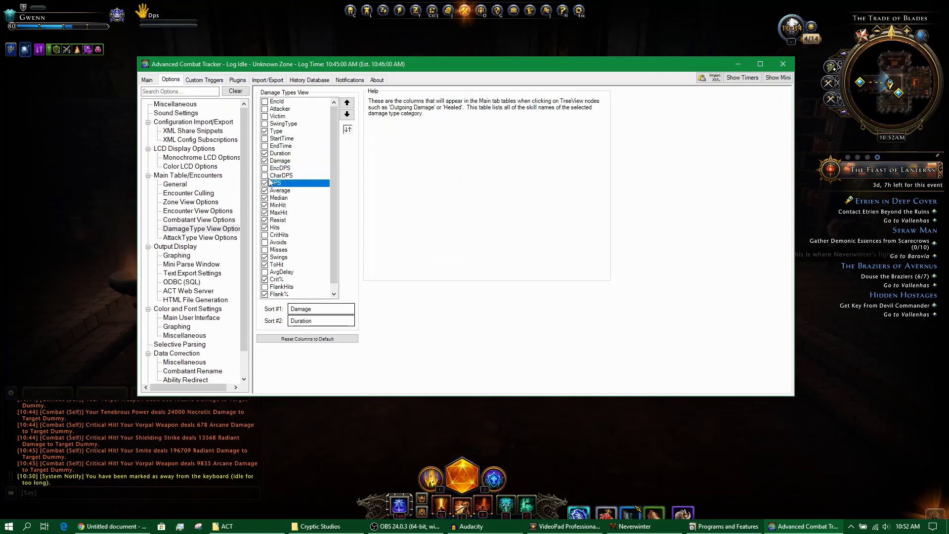
pyautogui.click(347, 105)
pyautogui.click(347, 106)
pyautogui.click(347, 103)
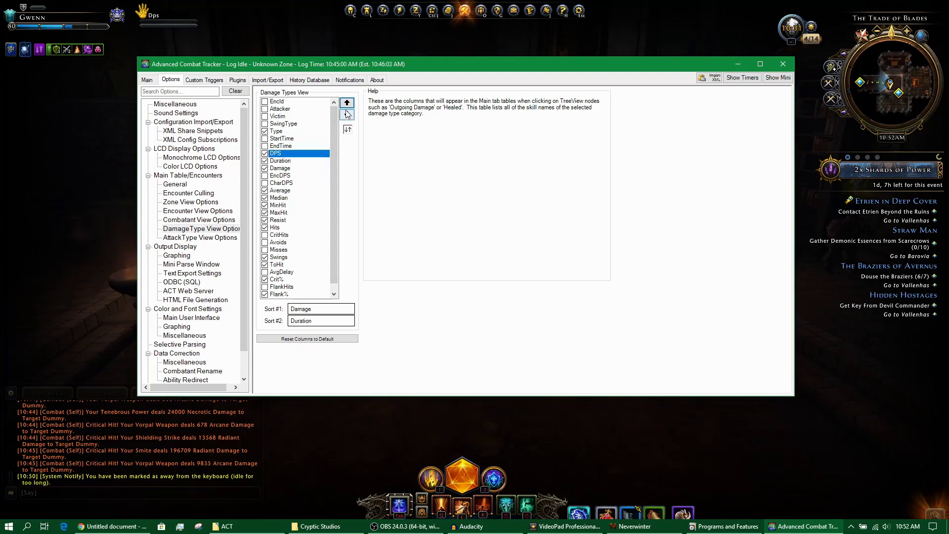
pyautogui.click(347, 114)
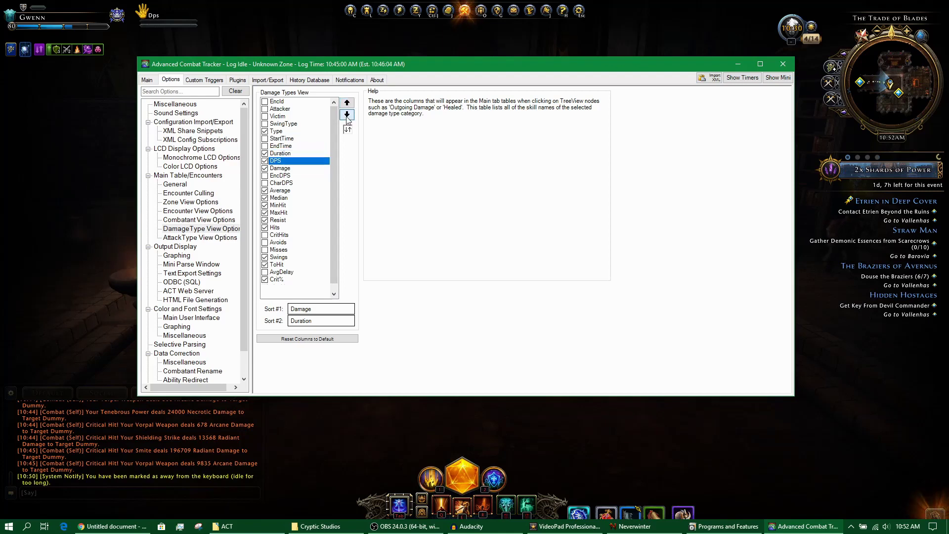
# Disable the Average and Resist columns in the DamageType View options, keeping Median, MinHit and MaxHit enabled
pyautogui.click(286, 169)
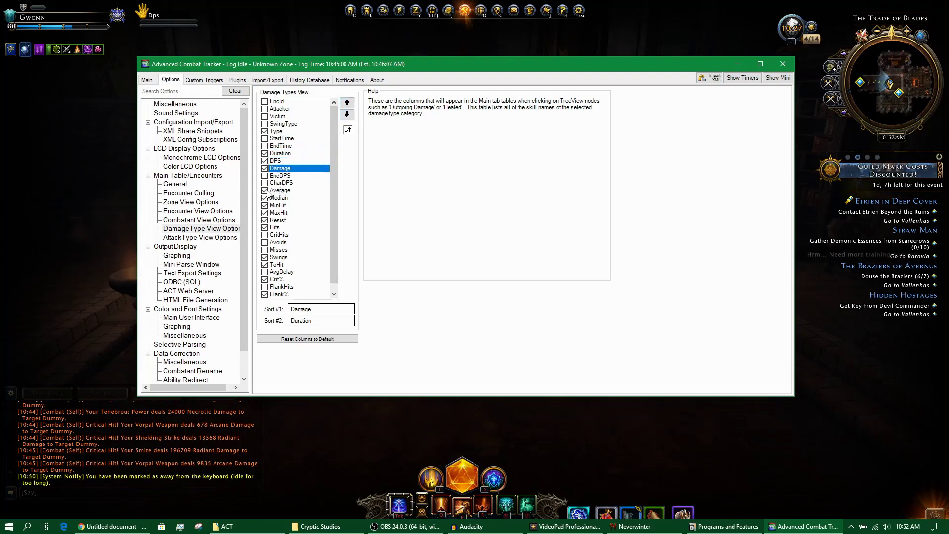
pyautogui.click(266, 191)
pyautogui.click(272, 198)
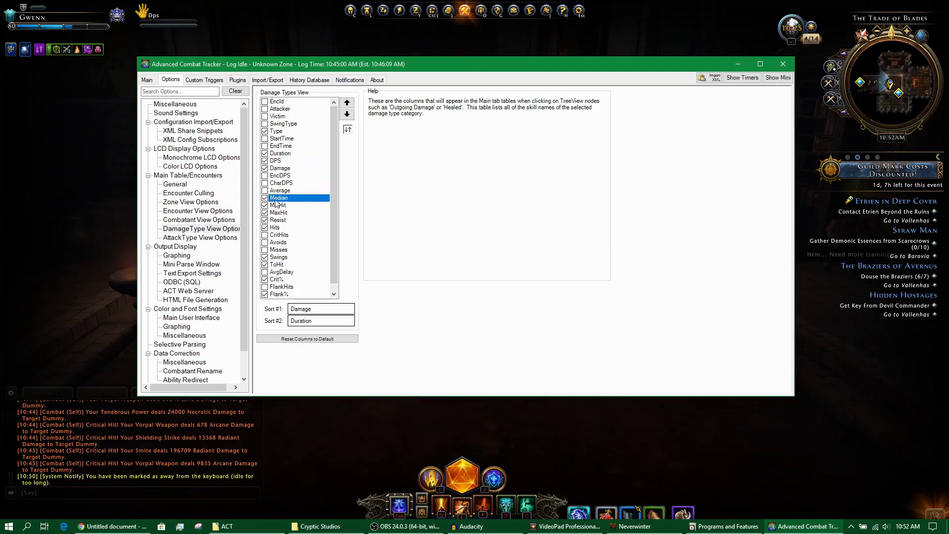
pyautogui.click(275, 205)
pyautogui.click(277, 213)
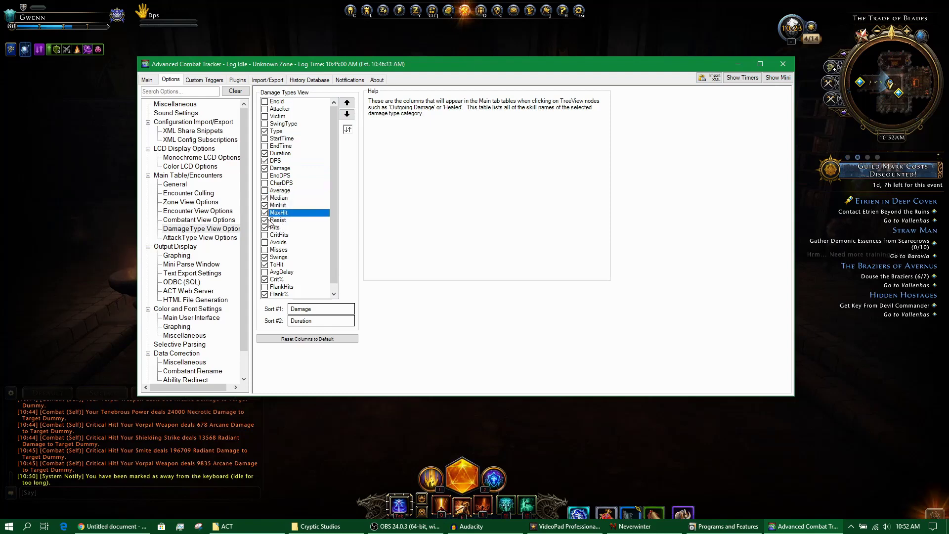
pyautogui.click(267, 221)
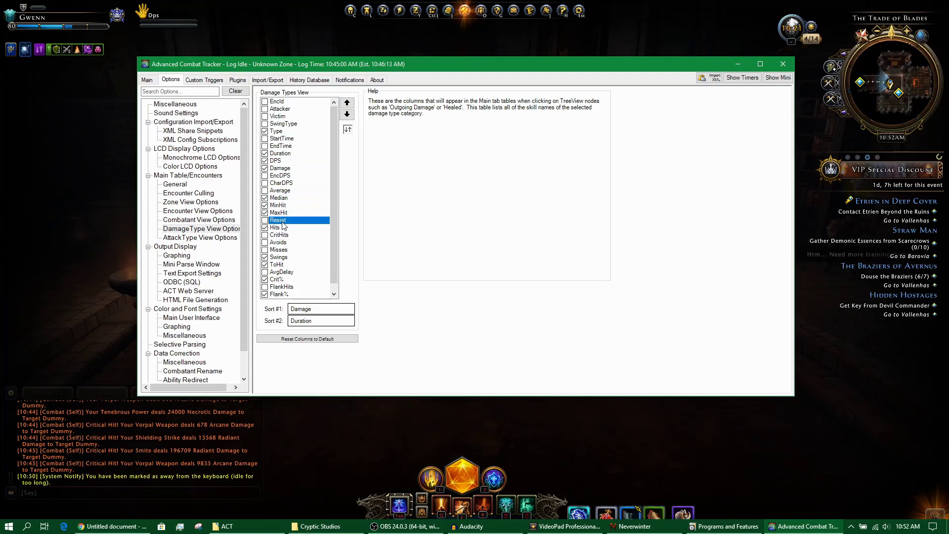
# Check the Resist column of the Outgoing Damage table on the main view
pyautogui.click(147, 80)
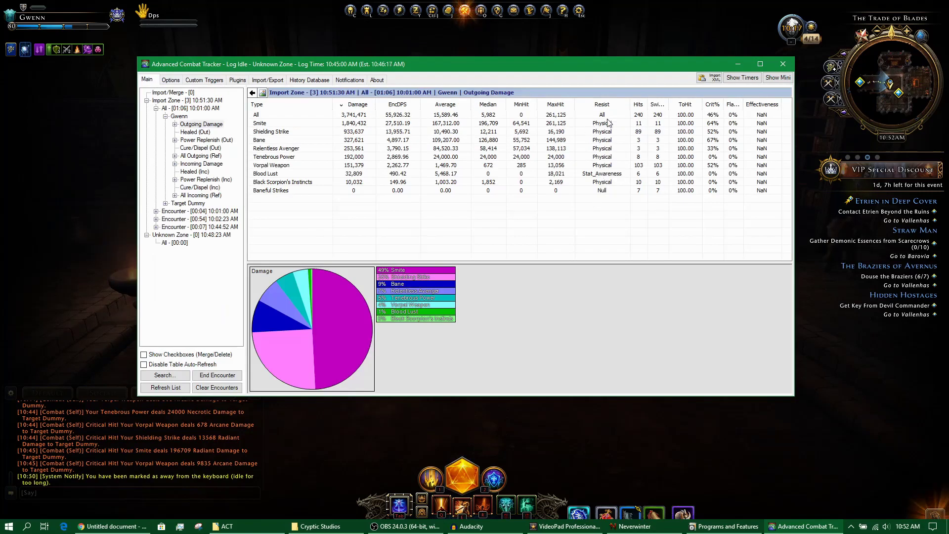
pyautogui.click(608, 175)
pyautogui.click(603, 225)
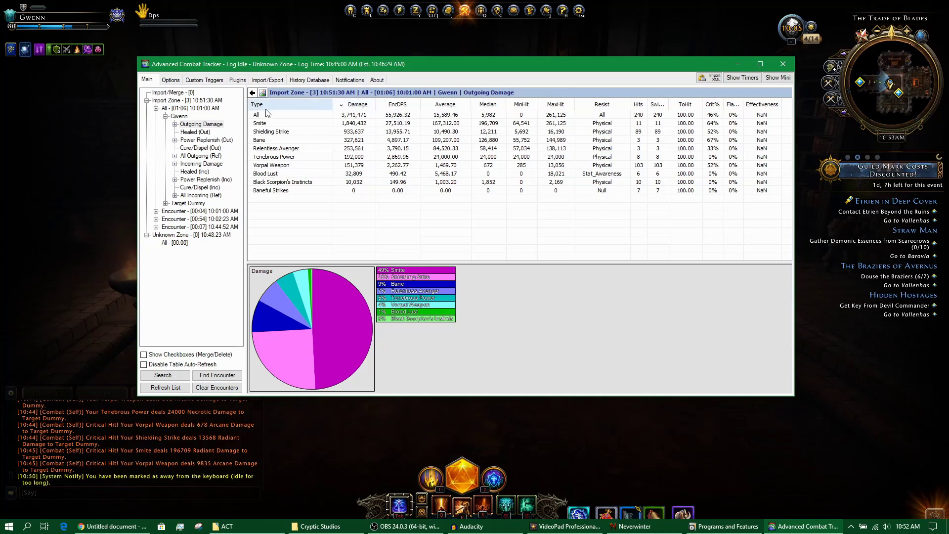
# Enable the CritHits column and disable Swings, ToHit and Effectiveness in the DamageType View options
pyautogui.click(171, 80)
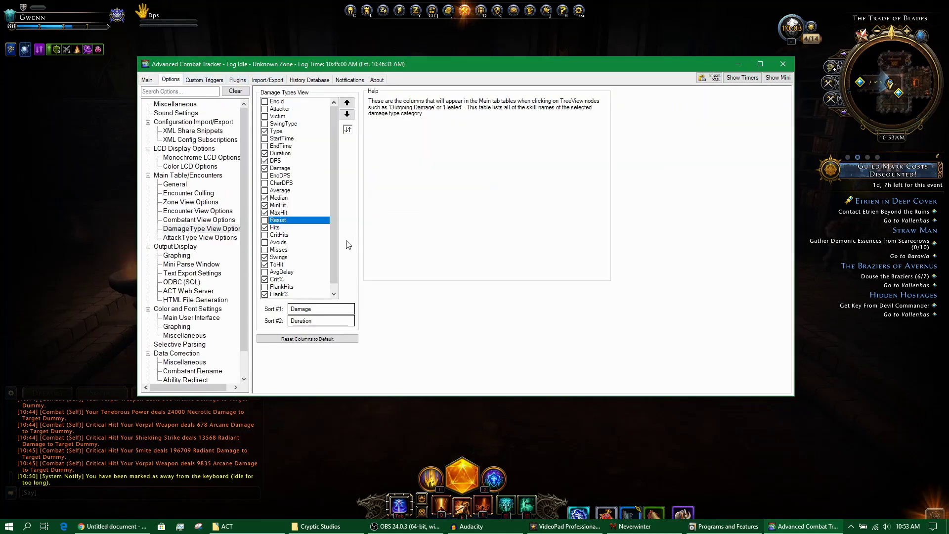
pyautogui.scroll(-1, 294, 224)
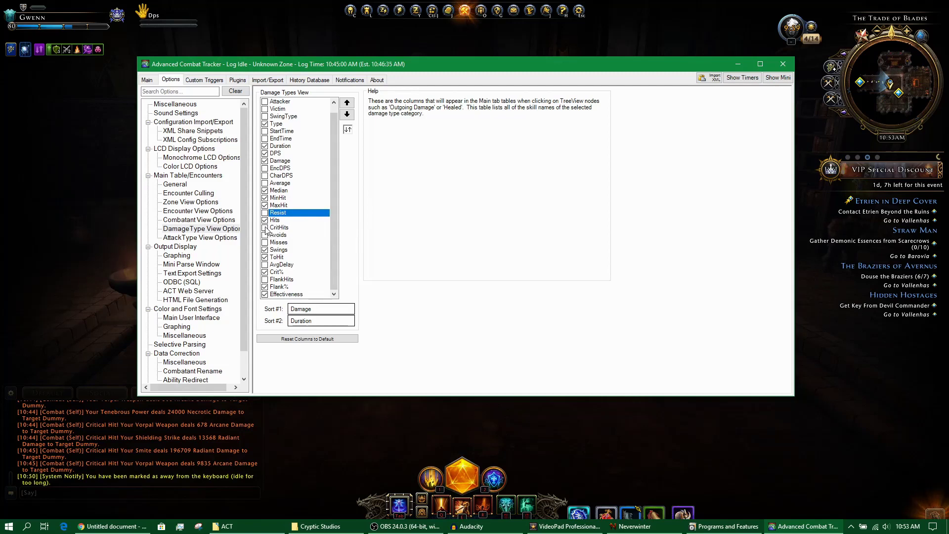
pyautogui.click(267, 228)
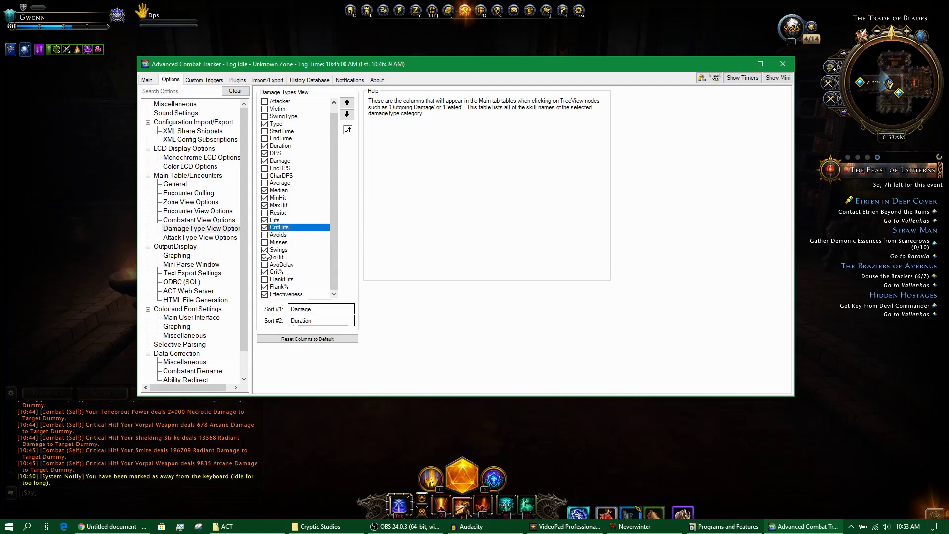
pyautogui.click(267, 251)
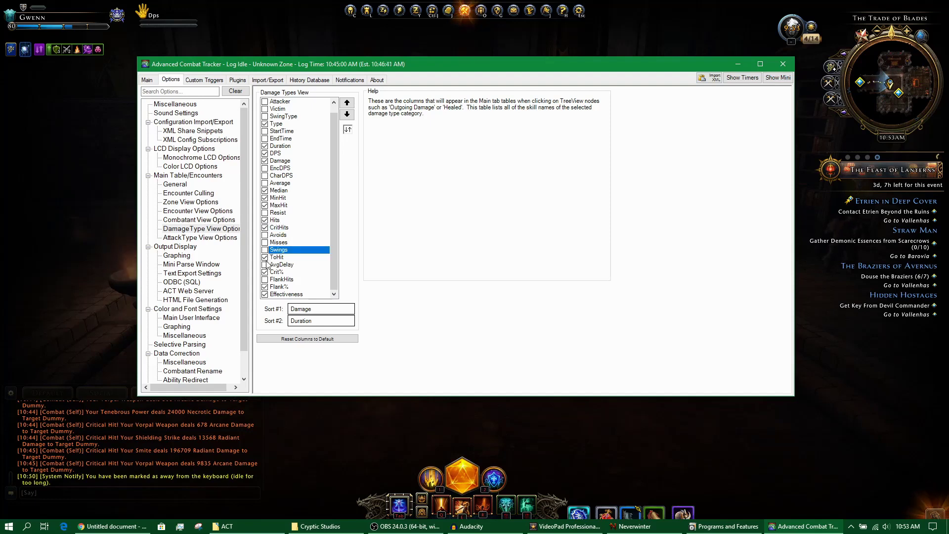
pyautogui.click(265, 258)
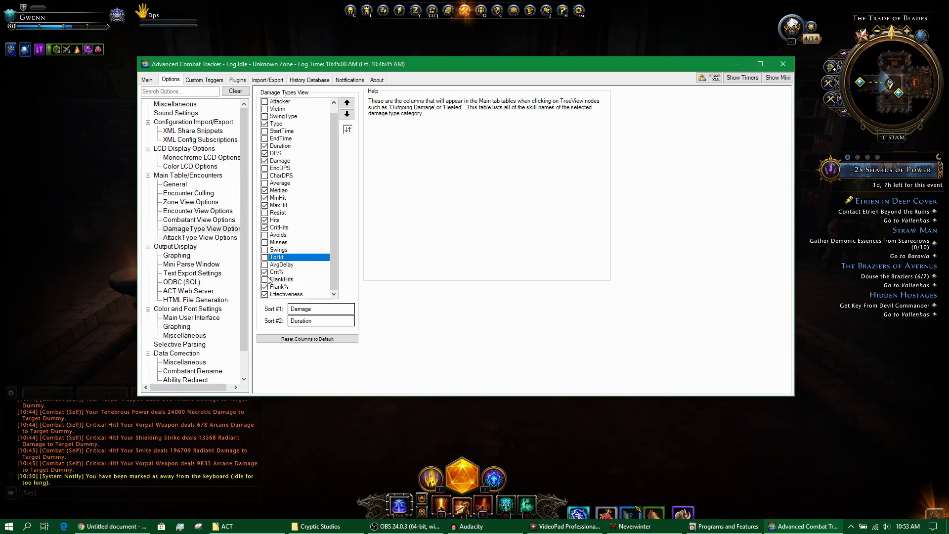
pyautogui.click(276, 273)
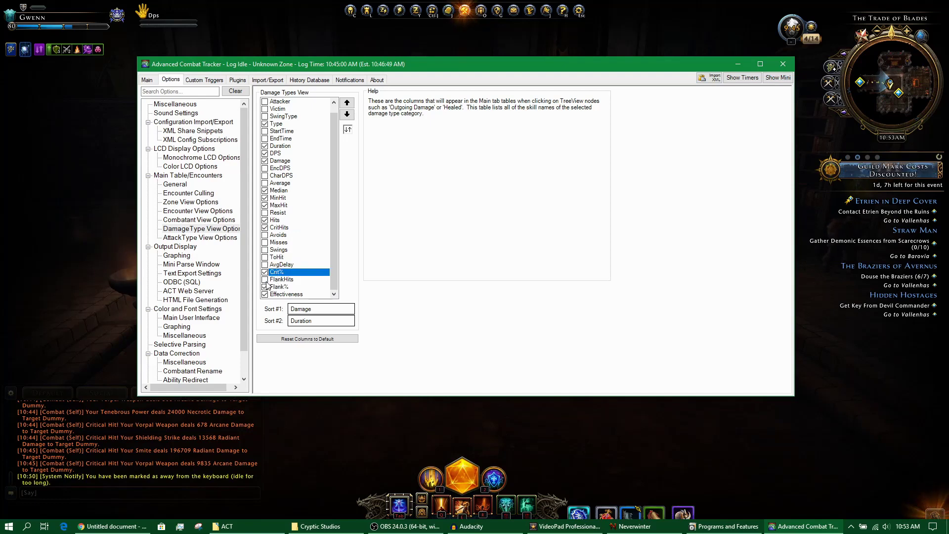
pyautogui.click(285, 287)
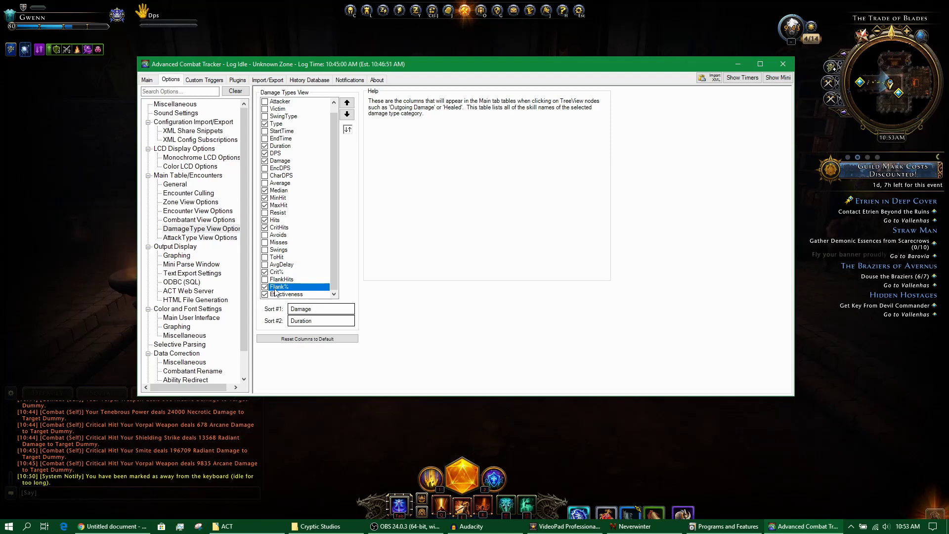
pyautogui.click(265, 295)
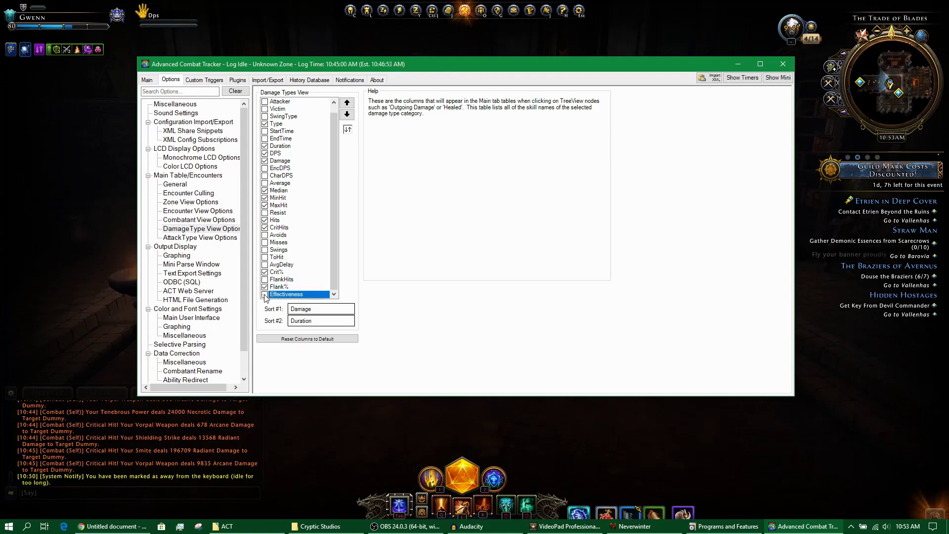
# Clear all current encounters and import the Combatlog file again
pyautogui.click(147, 79)
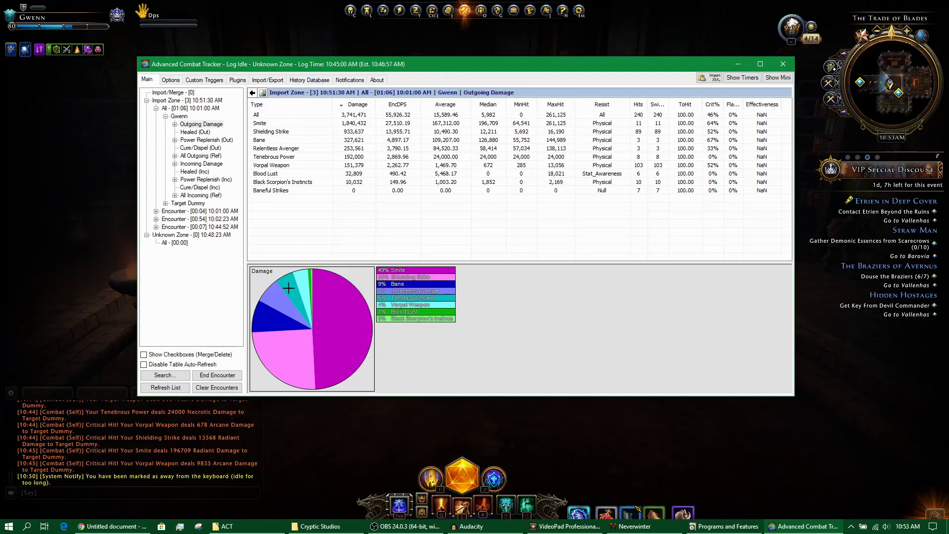
pyautogui.click(217, 388)
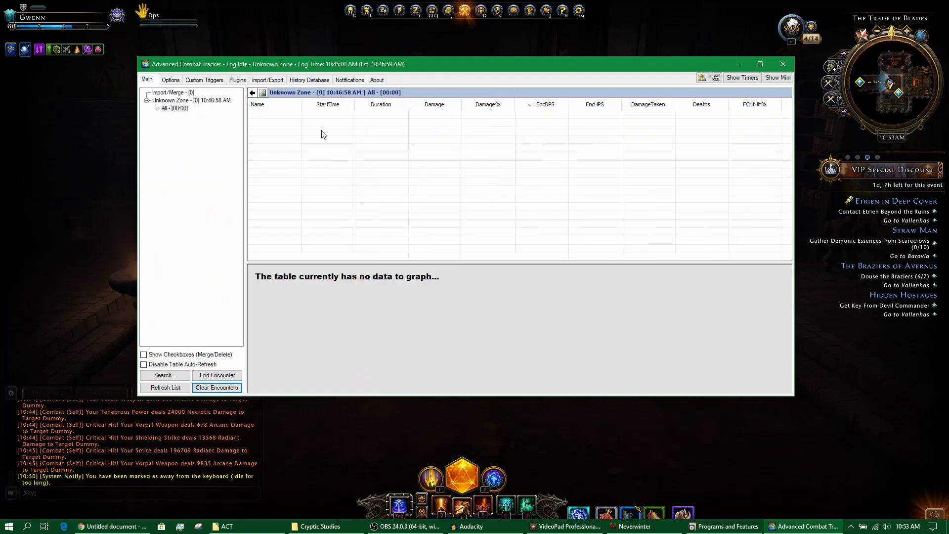
pyautogui.click(271, 80)
pyautogui.click(510, 255)
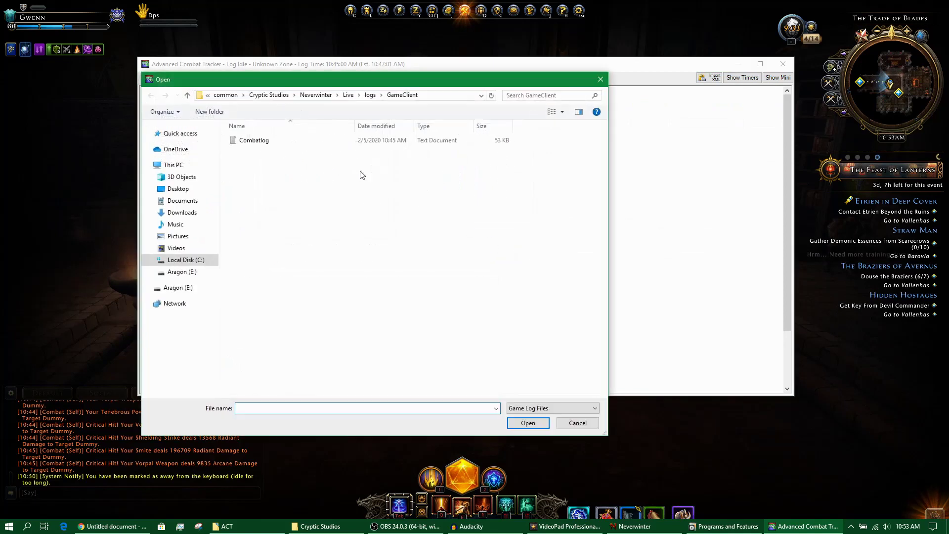
pyautogui.click(249, 140)
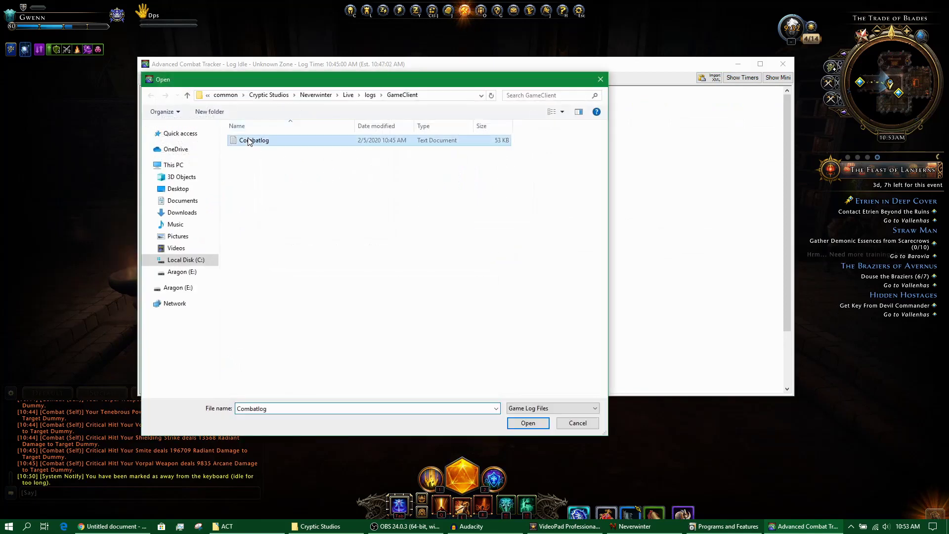
pyautogui.click(526, 425)
pyautogui.click(465, 203)
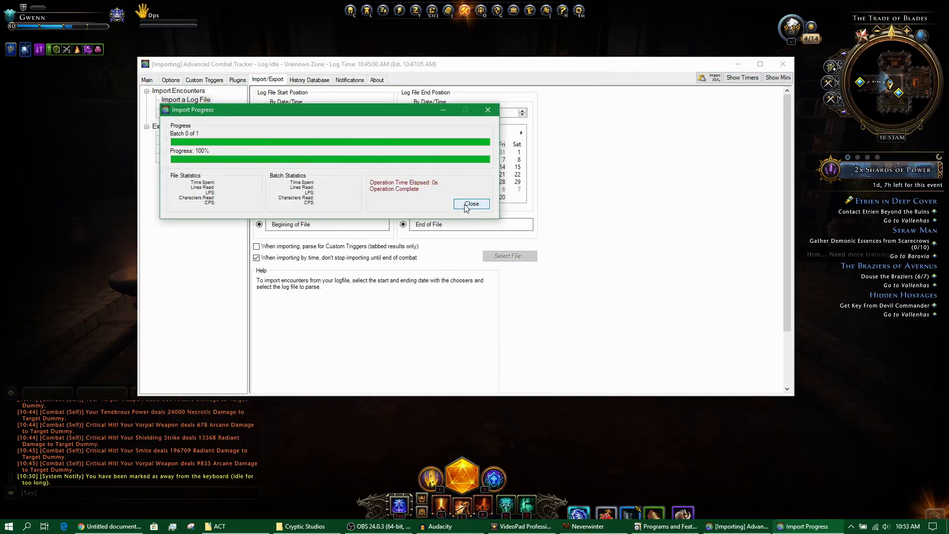
pyautogui.click(471, 204)
# Expand Import Zone, its All entry and the player character, and show the Outgoing Damage table
pyautogui.click(147, 79)
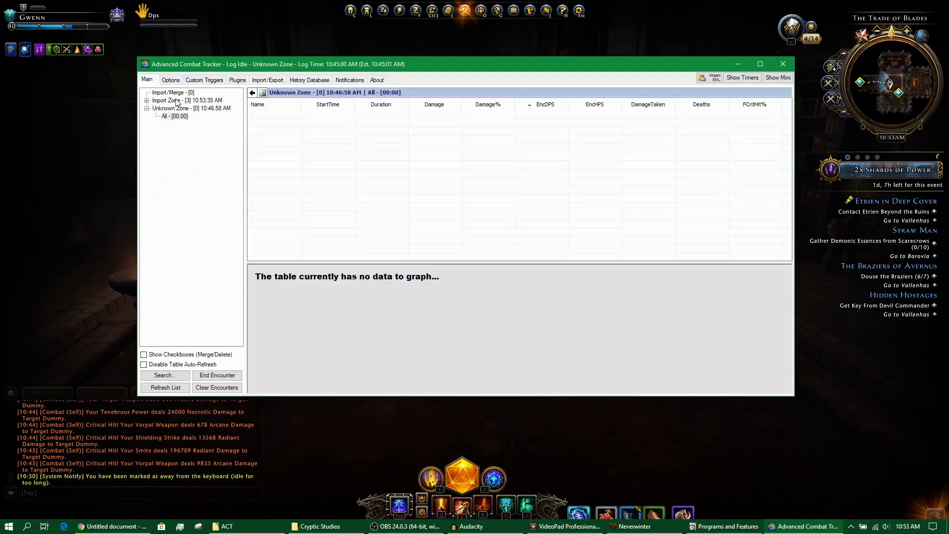
pyautogui.click(146, 101)
pyautogui.click(174, 108)
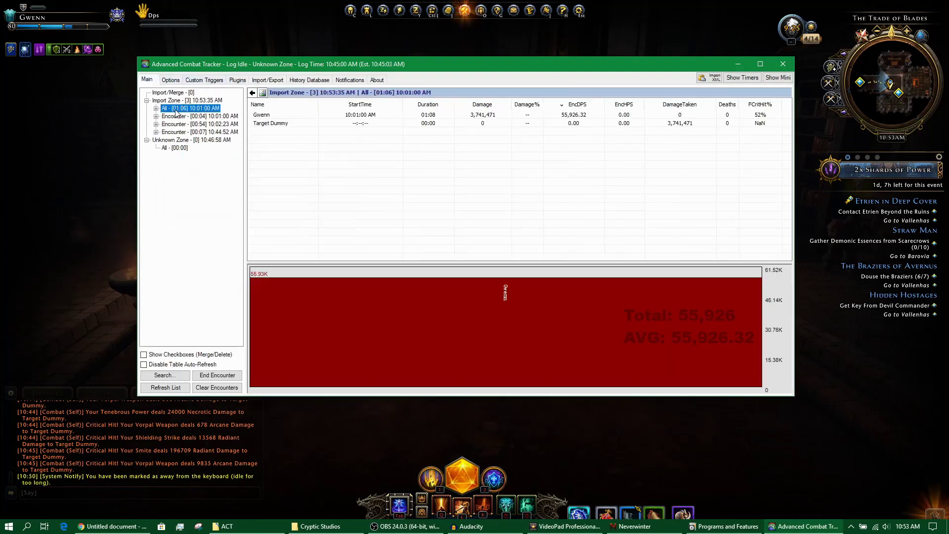
pyautogui.click(156, 108)
pyautogui.click(166, 116)
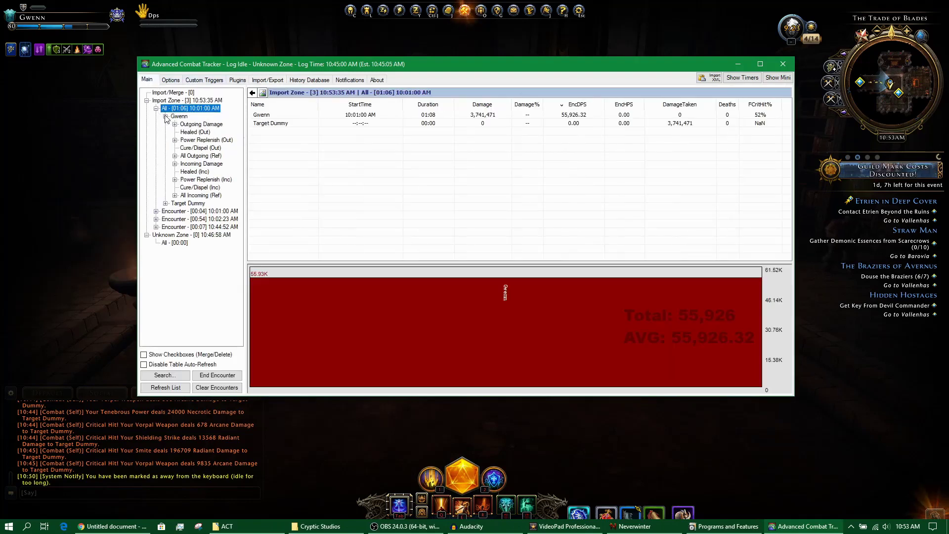
pyautogui.click(201, 124)
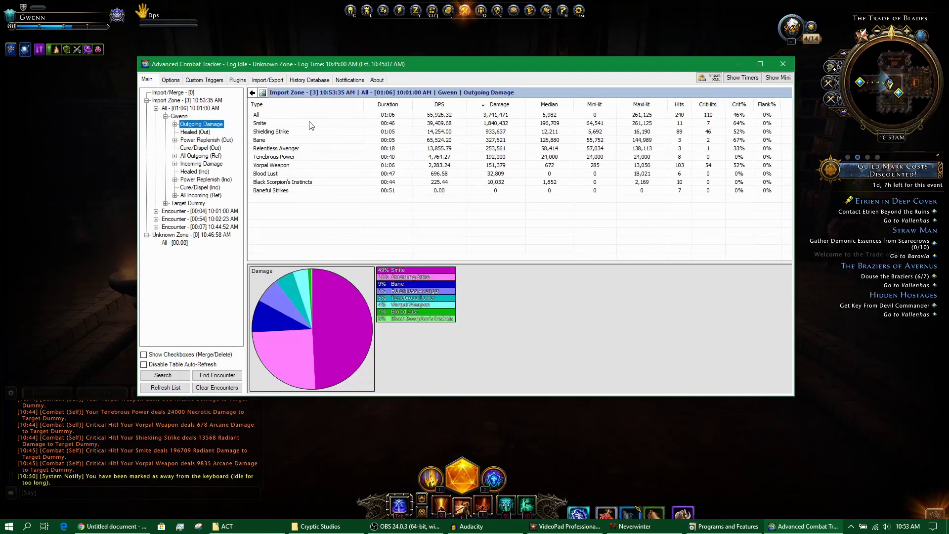
# Examine the Flank% values of the individual attacks in the Outgoing Damage table
pyautogui.click(767, 118)
pyautogui.click(769, 124)
pyautogui.click(769, 133)
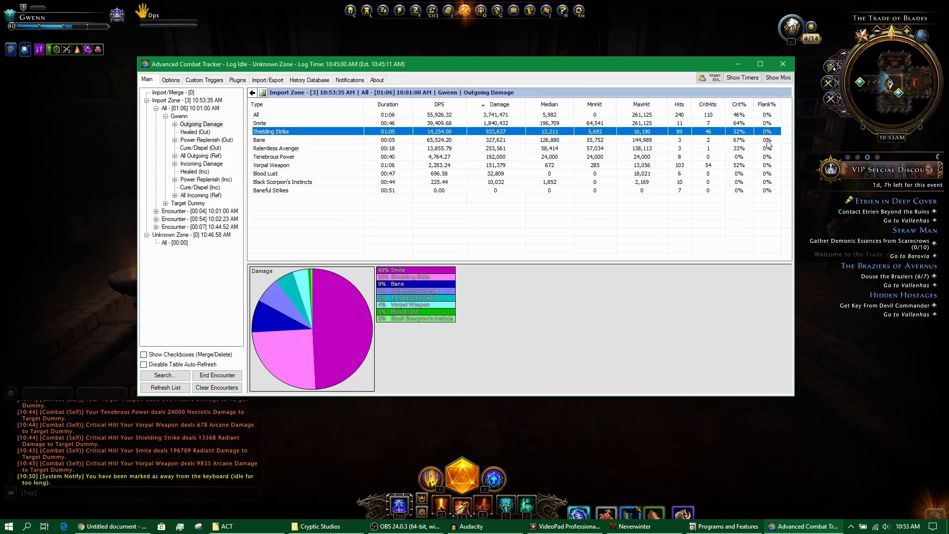
pyautogui.click(769, 141)
pyautogui.click(768, 149)
pyautogui.click(768, 157)
pyautogui.click(769, 165)
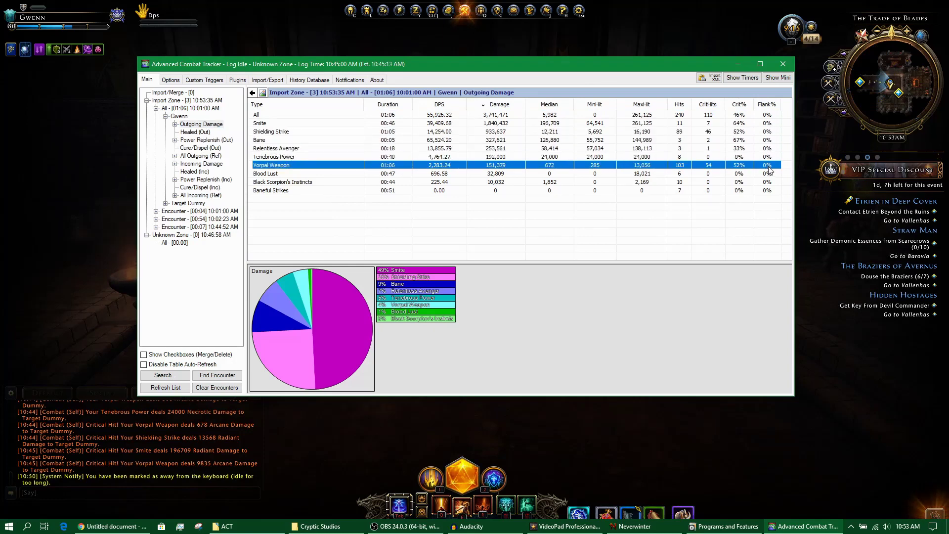
pyautogui.click(769, 174)
pyautogui.click(769, 192)
pyautogui.click(768, 182)
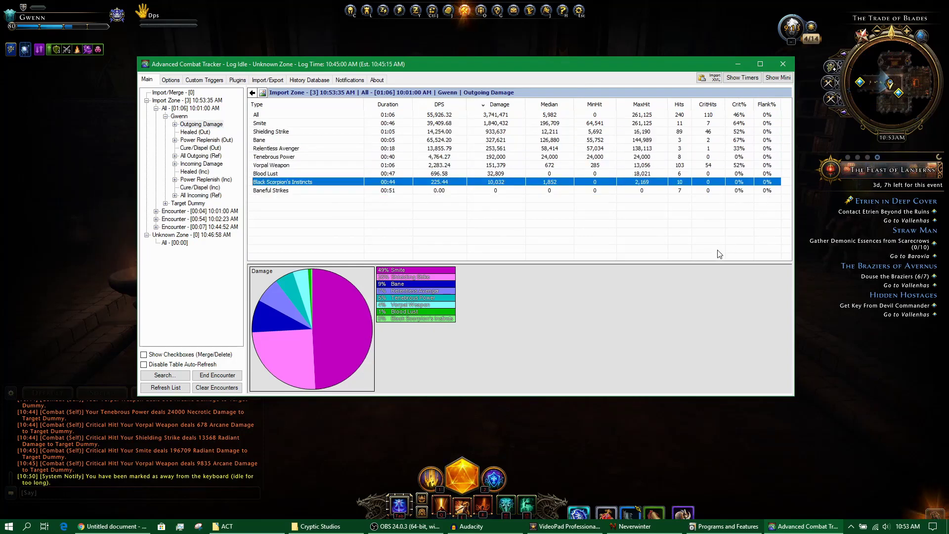
pyautogui.click(720, 253)
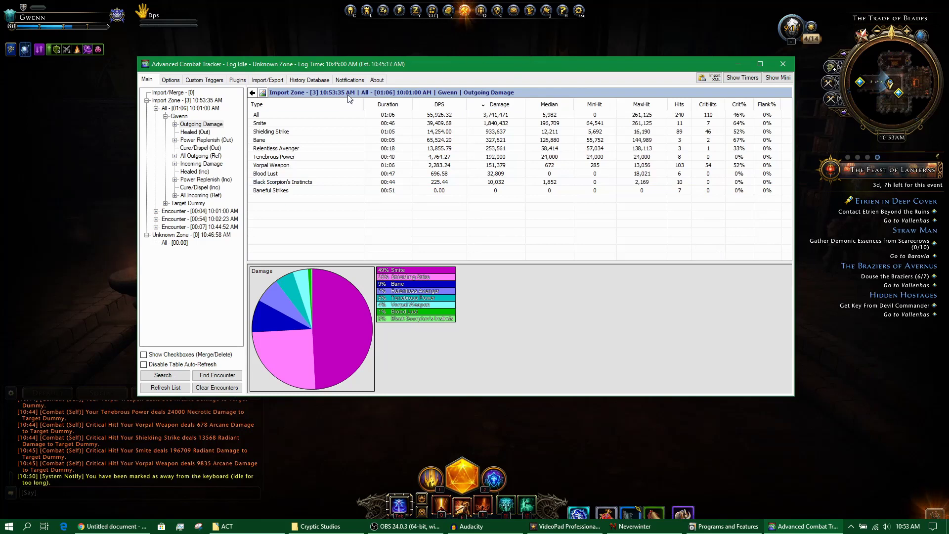
# Narrow the Type column of the Outgoing Damage table and reposition the tracker window slightly
pyautogui.moveTo(363, 104); pyautogui.dragTo(321, 108)
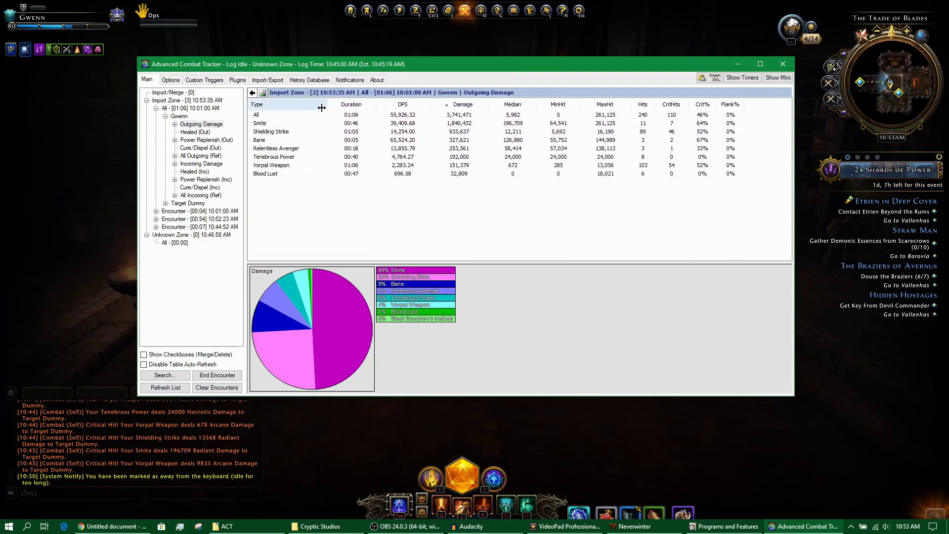
pyautogui.moveTo(247, 64); pyautogui.dragTo(255, 56)
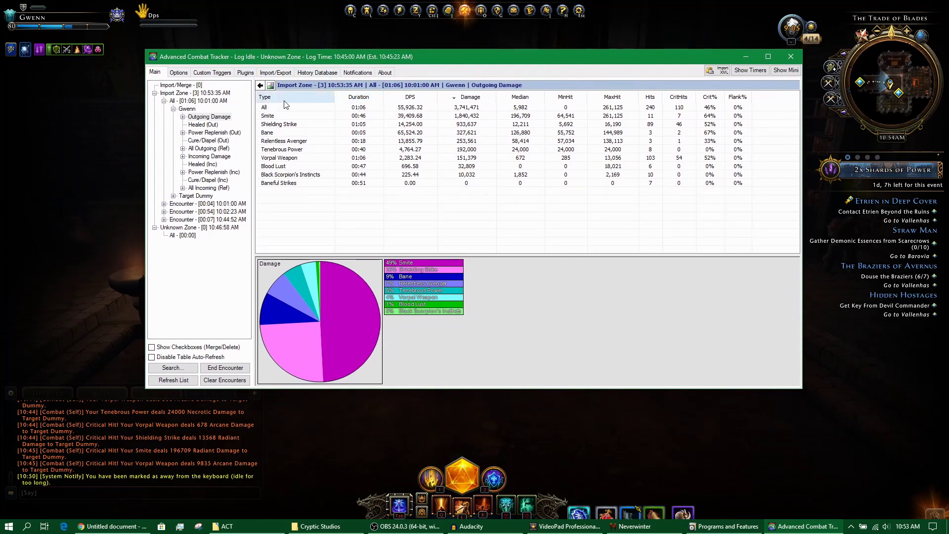
# Review the attack types listed in the Outgoing Damage table, from Smite to Black Scorpion's Instincts
pyautogui.click(267, 116)
pyautogui.click(271, 132)
pyautogui.click(272, 141)
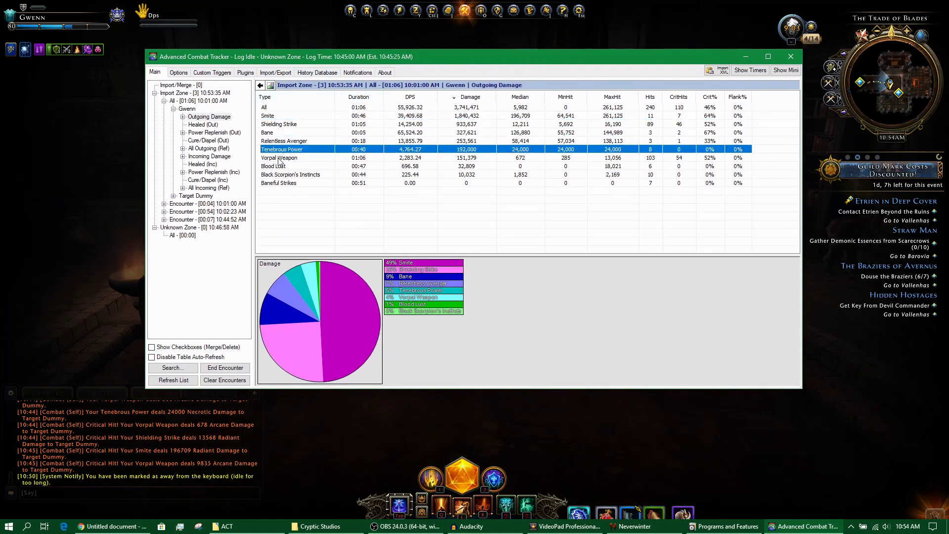
pyautogui.click(275, 175)
pyautogui.click(276, 157)
pyautogui.click(280, 150)
pyautogui.click(302, 141)
pyautogui.click(337, 124)
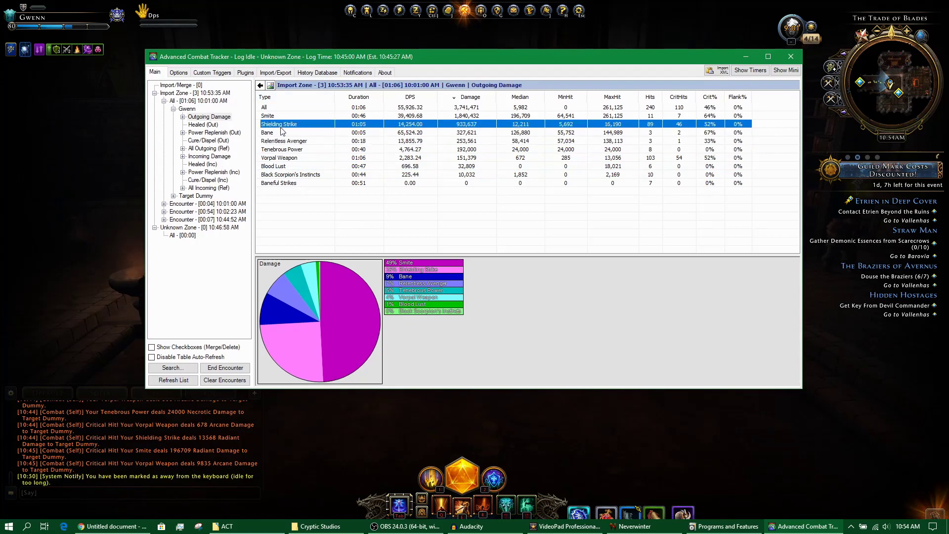
# Compare the Crit% values of the All total and the attacks from Smite to Relentless Avenger in the Outgoing Damage table
pyautogui.click(363, 115)
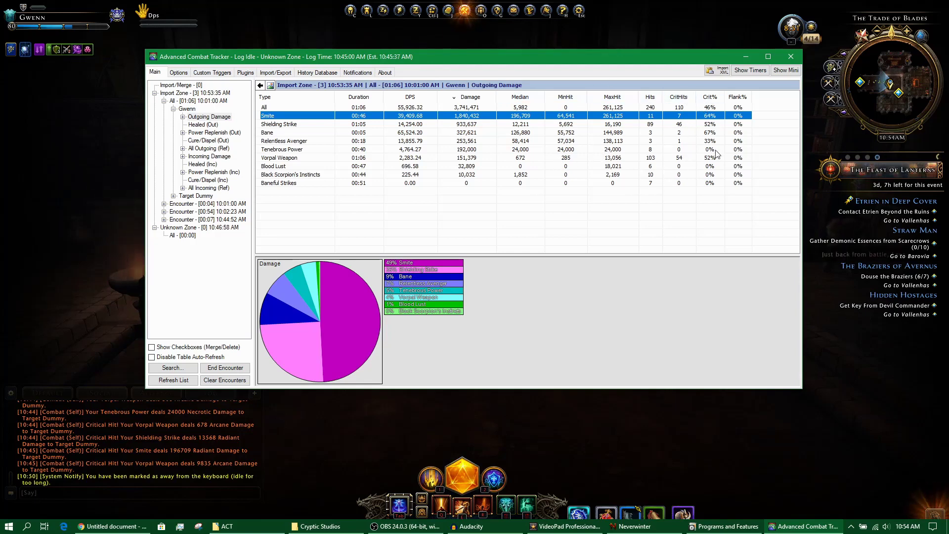
pyautogui.press('Down')
pyautogui.press('Down')
pyautogui.press('Down')
pyautogui.press('Down')
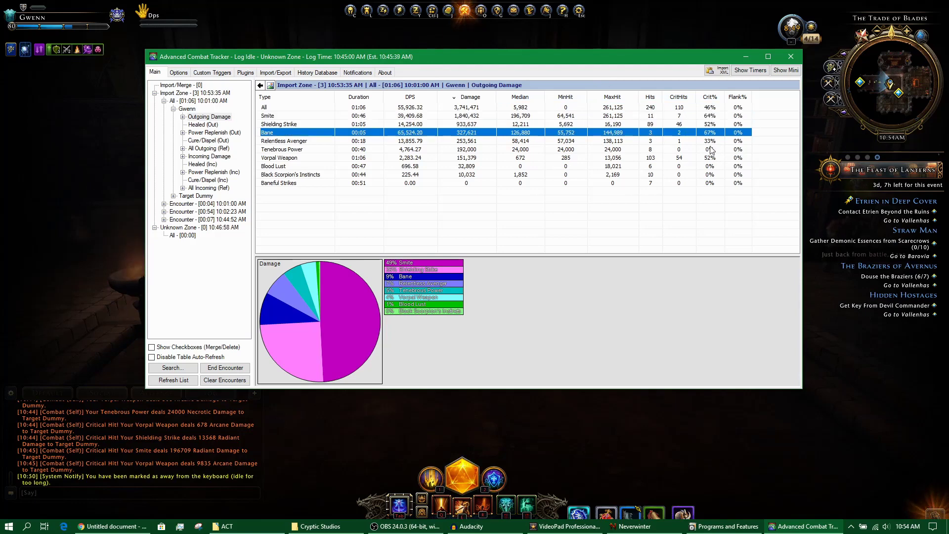
pyautogui.click(711, 140)
pyautogui.click(712, 131)
pyautogui.click(711, 117)
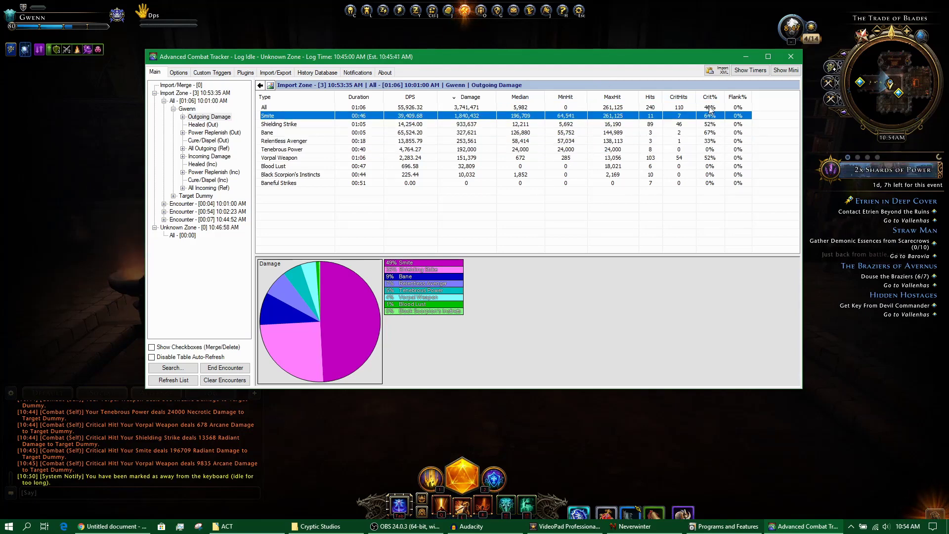
pyautogui.click(708, 107)
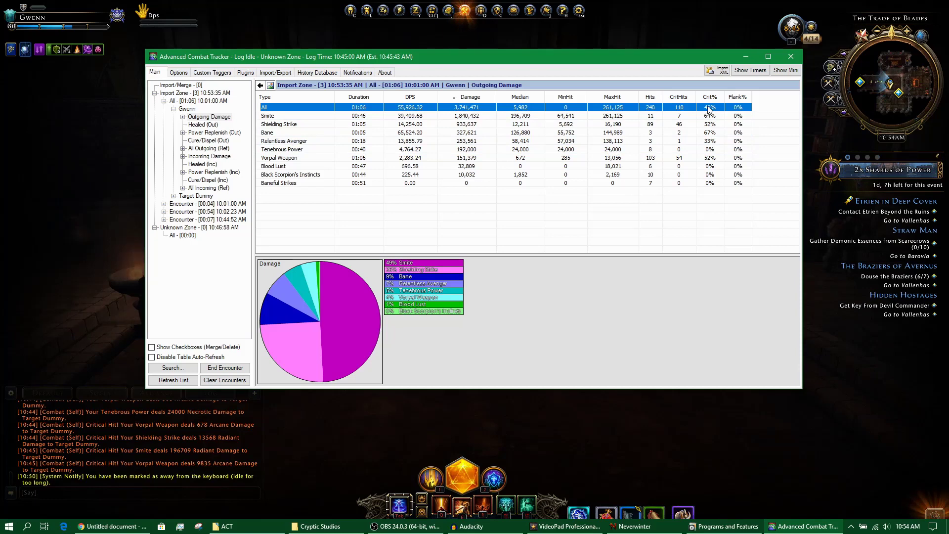
pyautogui.click(711, 117)
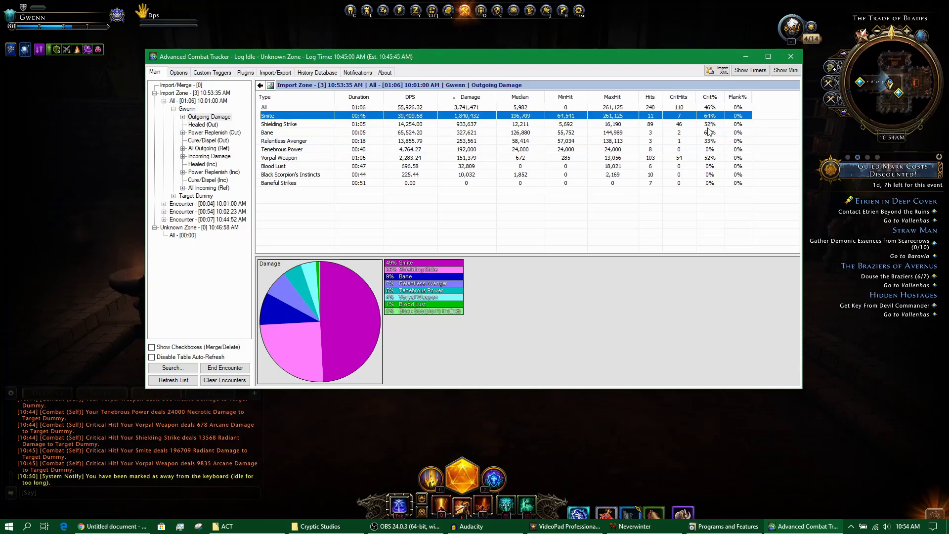
pyautogui.click(710, 133)
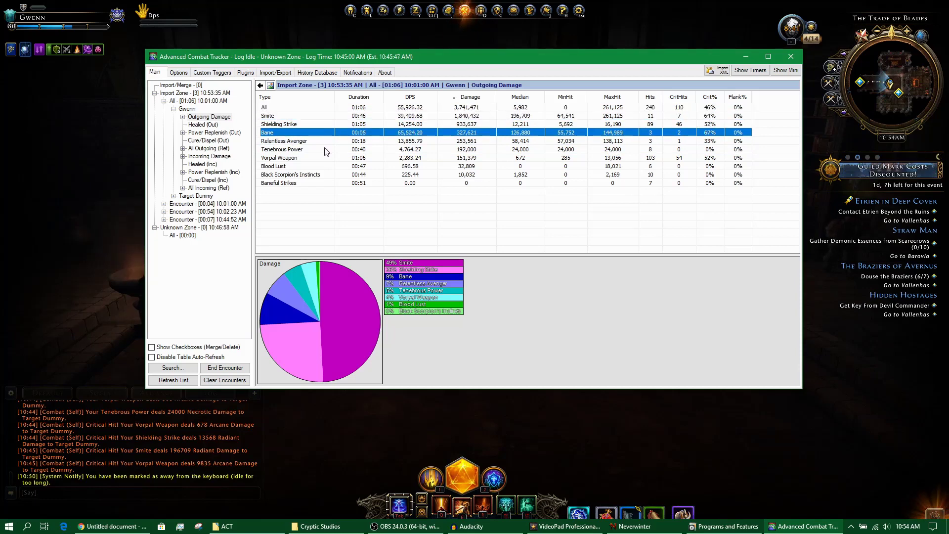
pyautogui.click(702, 118)
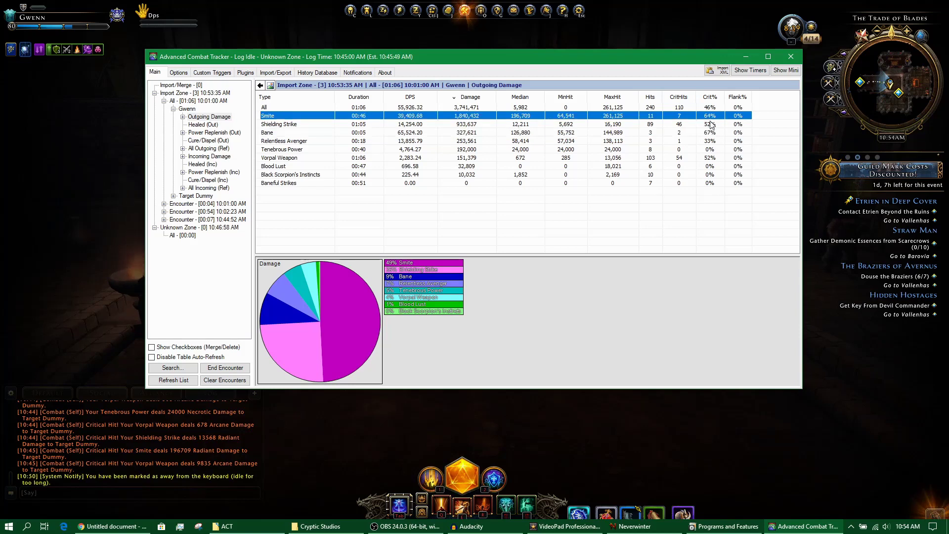
pyautogui.click(710, 124)
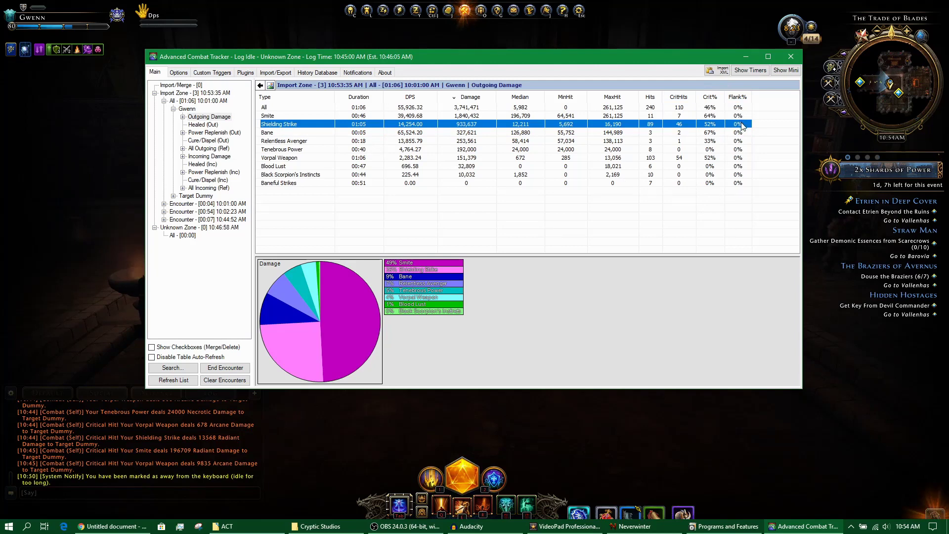
pyautogui.moveTo(597, 61); pyautogui.dragTo(568, 62)
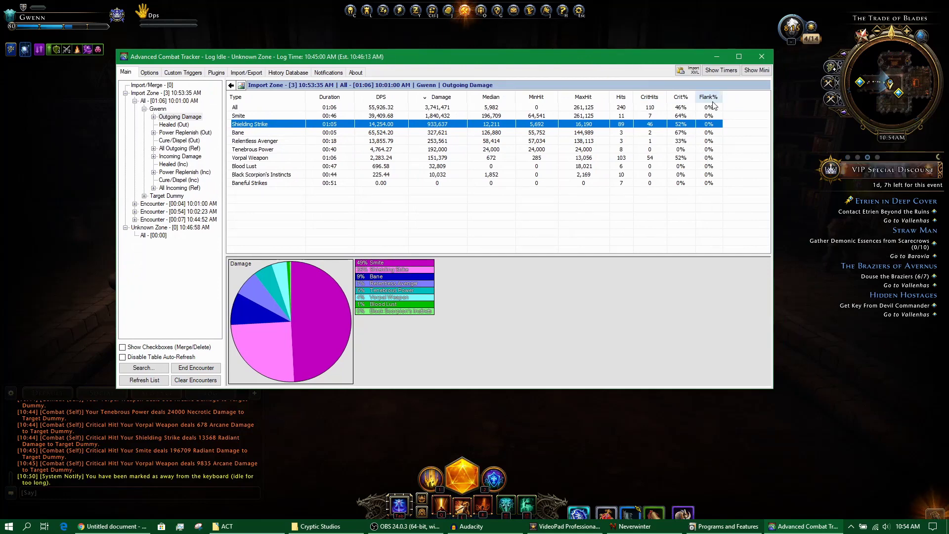
pyautogui.moveTo(510, 58); pyautogui.dragTo(553, 51)
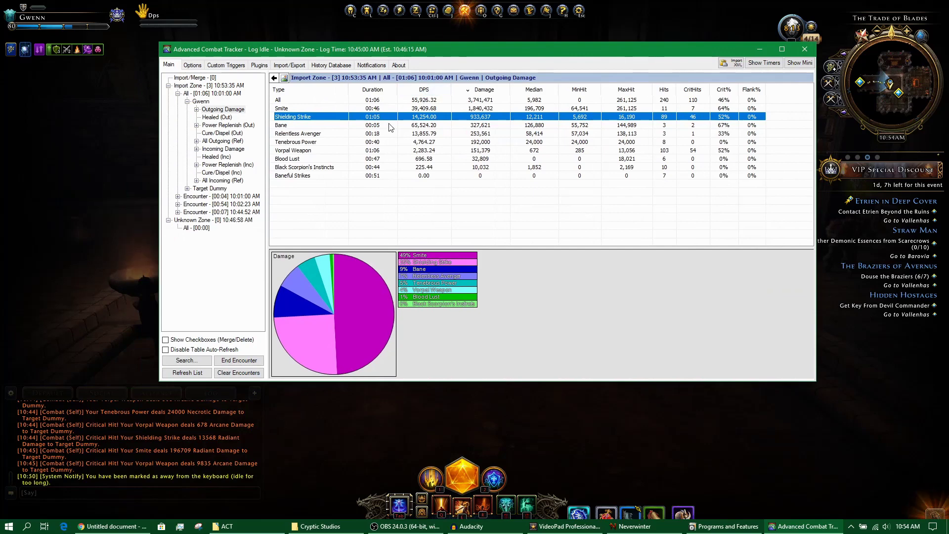
# Go through the Outgoing Damage attack rows one by one from Baneful Strikes up to Smite
pyautogui.click(299, 168)
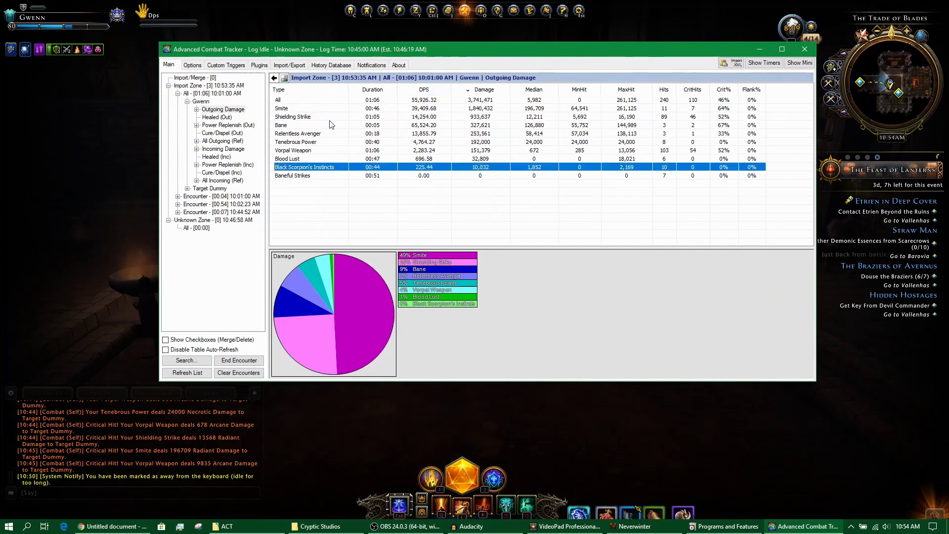
pyautogui.moveTo(479, 54); pyautogui.dragTo(469, 61)
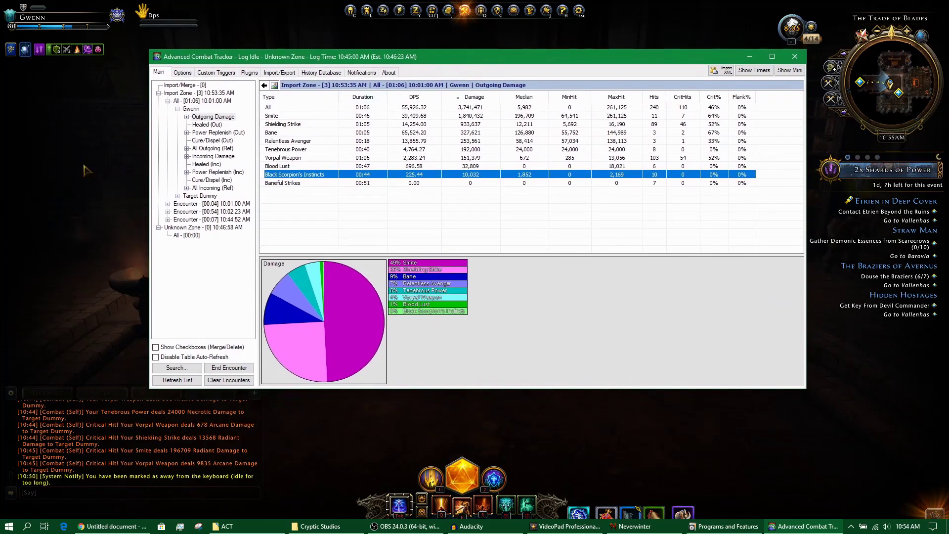
pyautogui.click(283, 184)
pyautogui.click(280, 167)
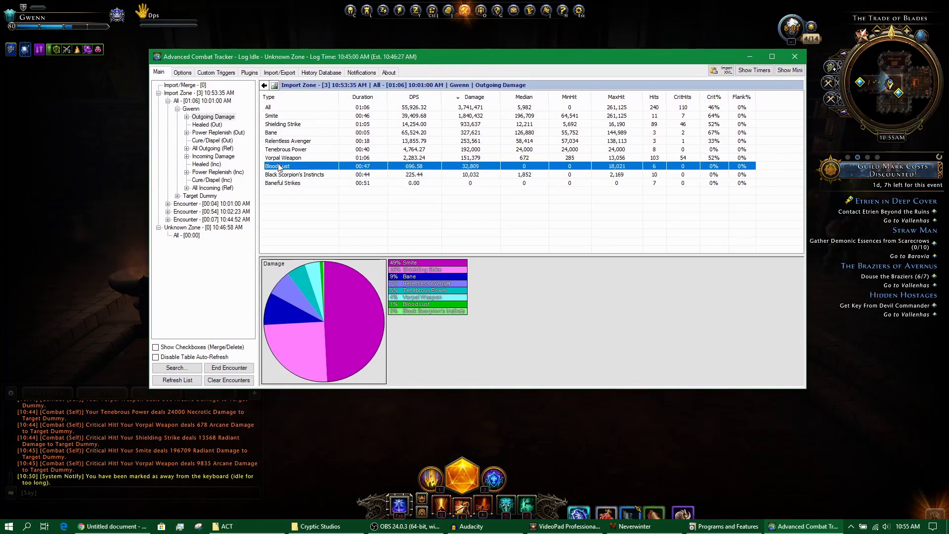
pyautogui.click(281, 158)
pyautogui.click(279, 150)
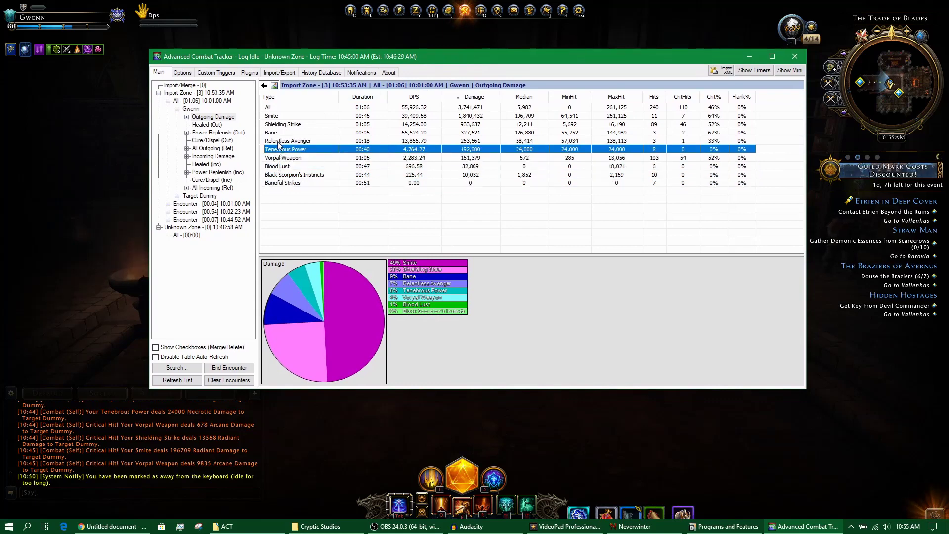
pyautogui.click(278, 141)
pyautogui.click(278, 133)
pyautogui.click(277, 124)
pyautogui.click(277, 116)
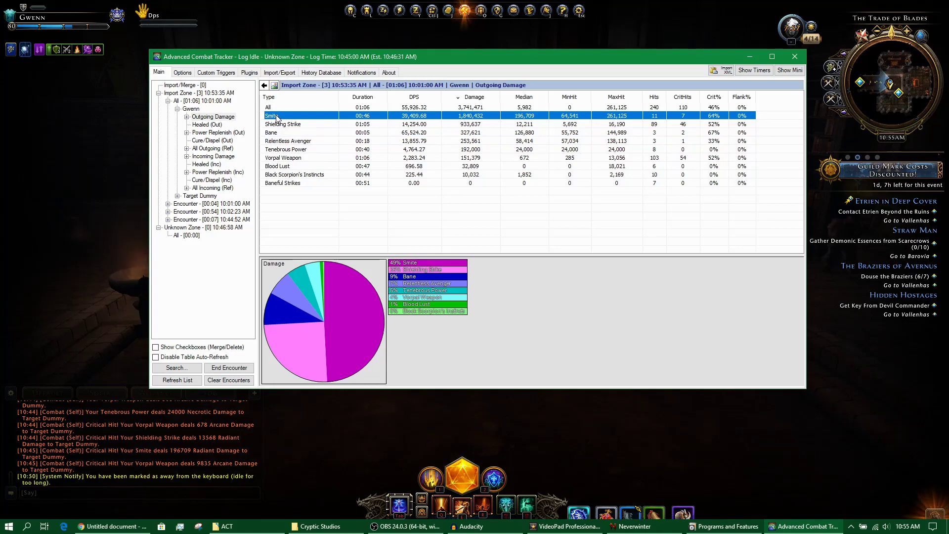
# Switch to Neverwinter, open the Character Sheet, and inspect the Power rating breakdown and the equipped Neck item
pyautogui.click(61, 151)
pyautogui.press('c')
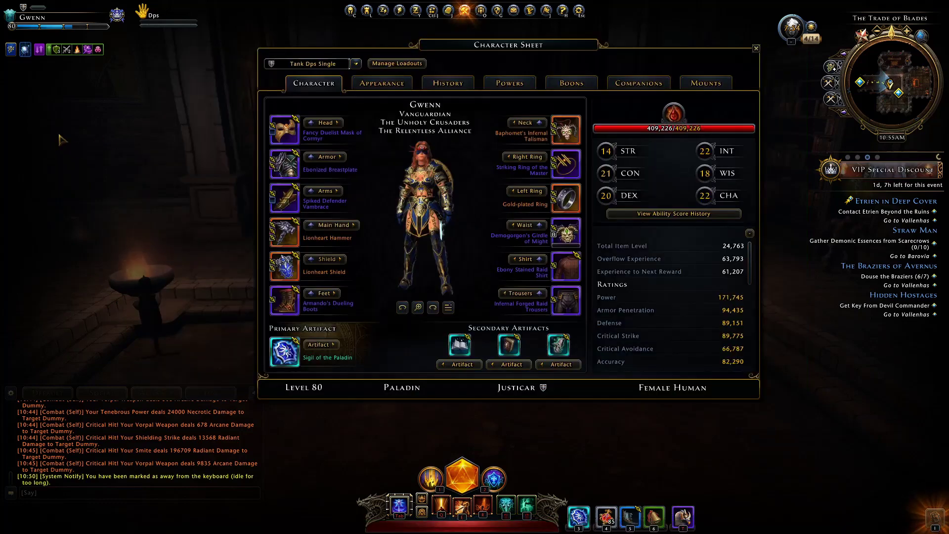
pyautogui.press('c')
pyautogui.press('c')
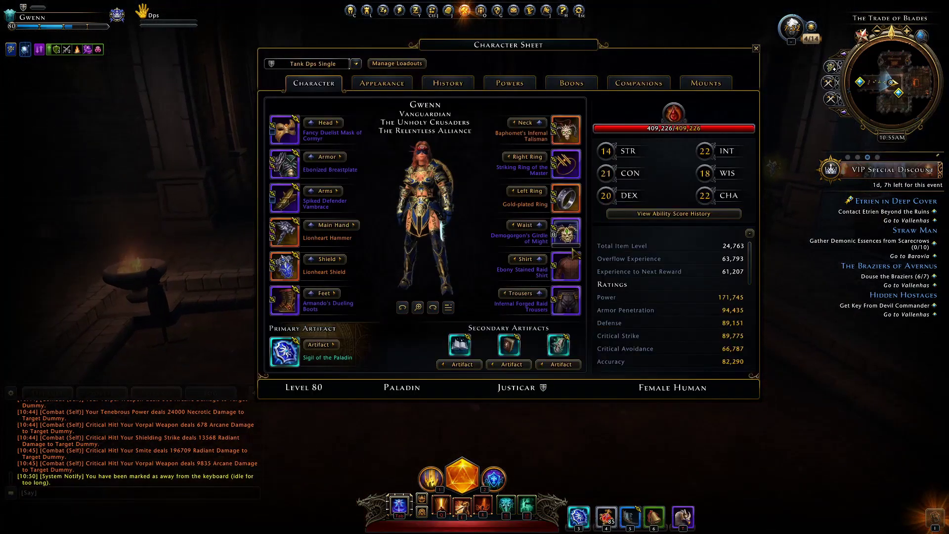
pyautogui.moveTo(730, 303)
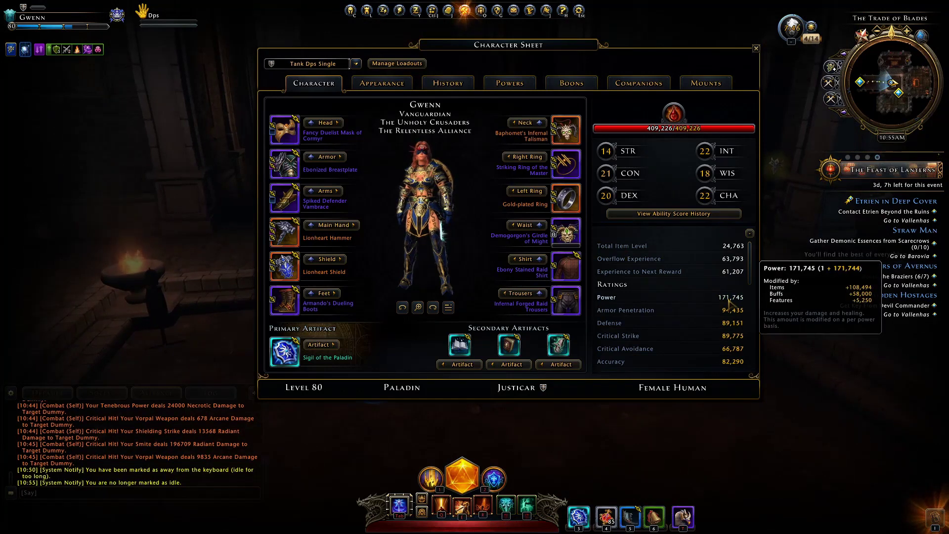
pyautogui.moveTo(571, 133)
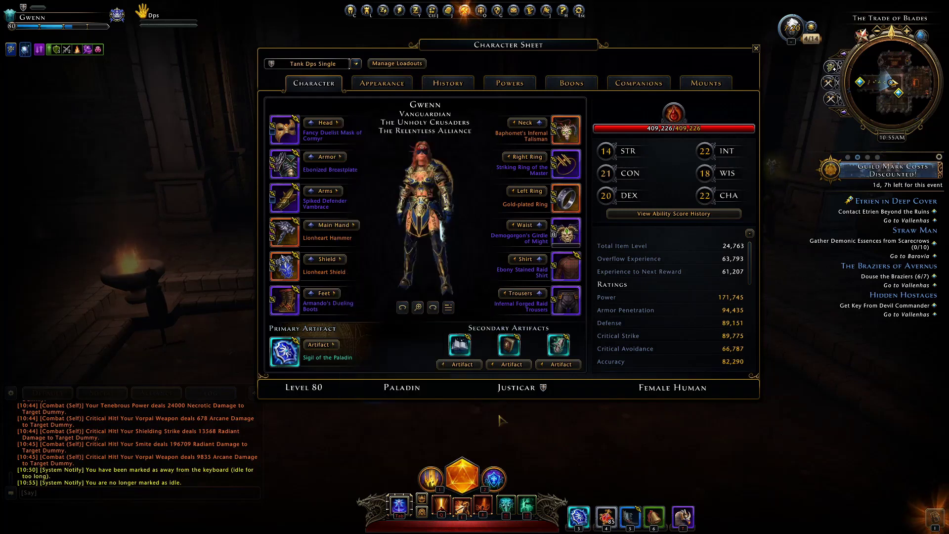
# Switch back to Advanced Combat Tracker and examine the Tenebrous Power and Vorpal Weapon rows of the Outgoing Damage table
pyautogui.press('super')
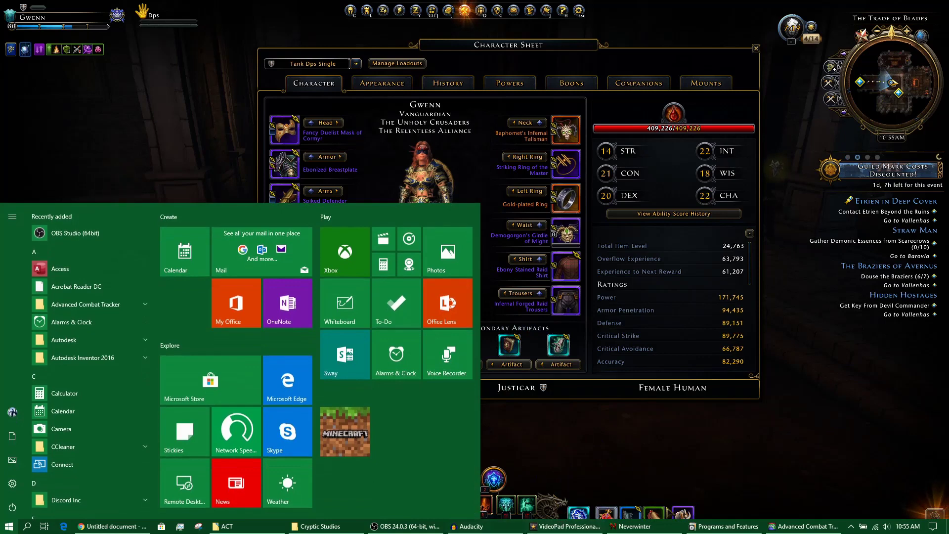
pyautogui.click(803, 529)
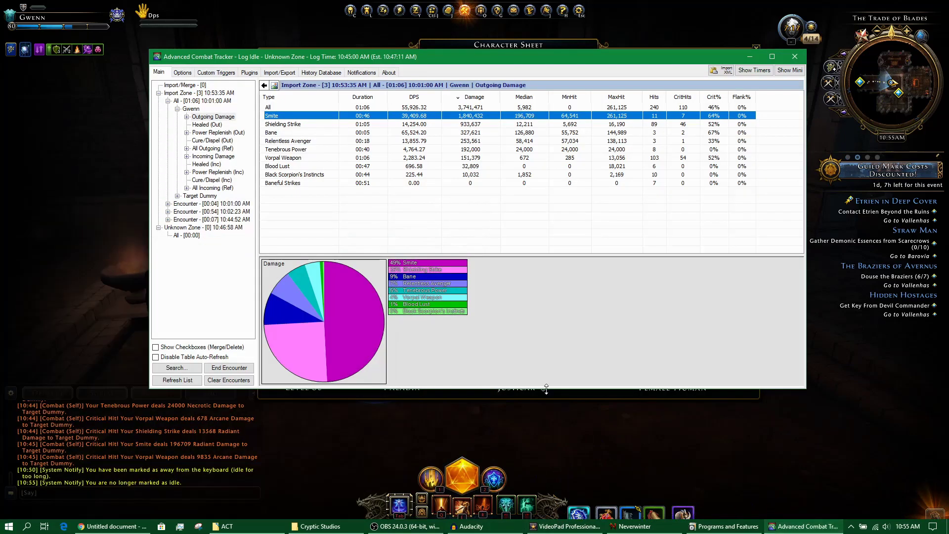
pyautogui.moveTo(474, 66); pyautogui.dragTo(481, 92)
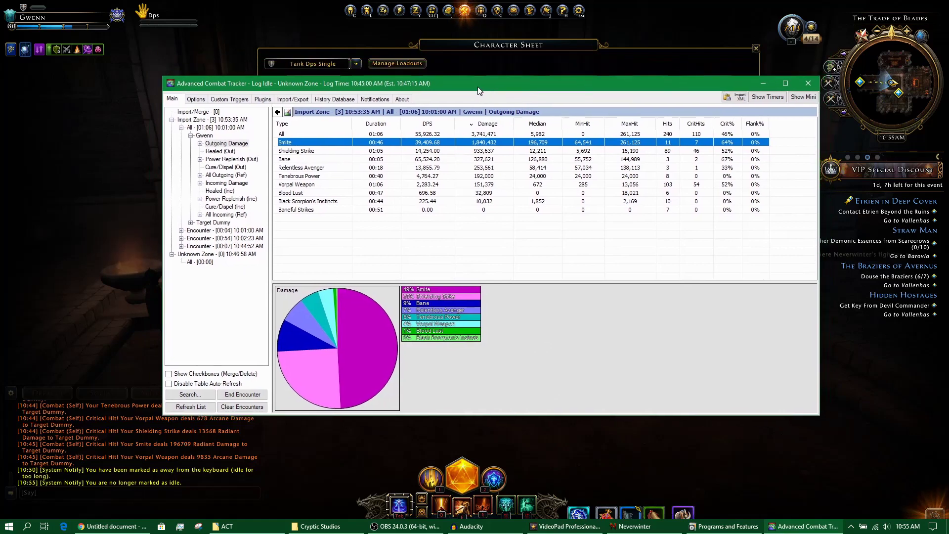
pyautogui.click(318, 177)
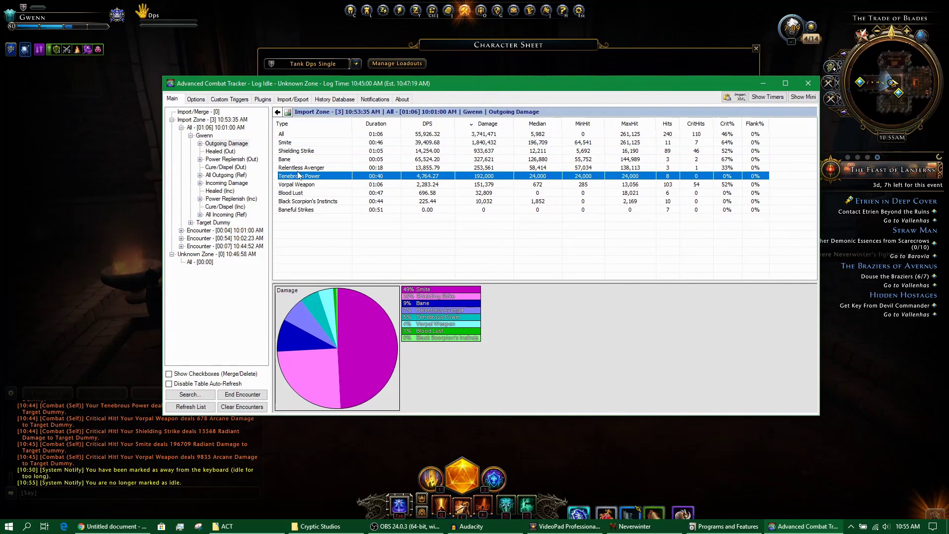
pyautogui.click(319, 186)
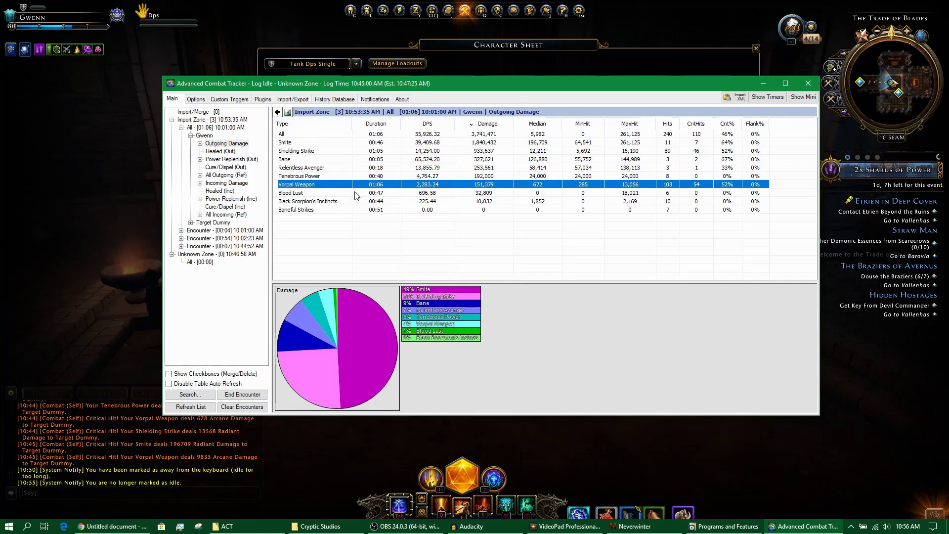
pyautogui.moveTo(522, 93); pyautogui.dragTo(512, 117)
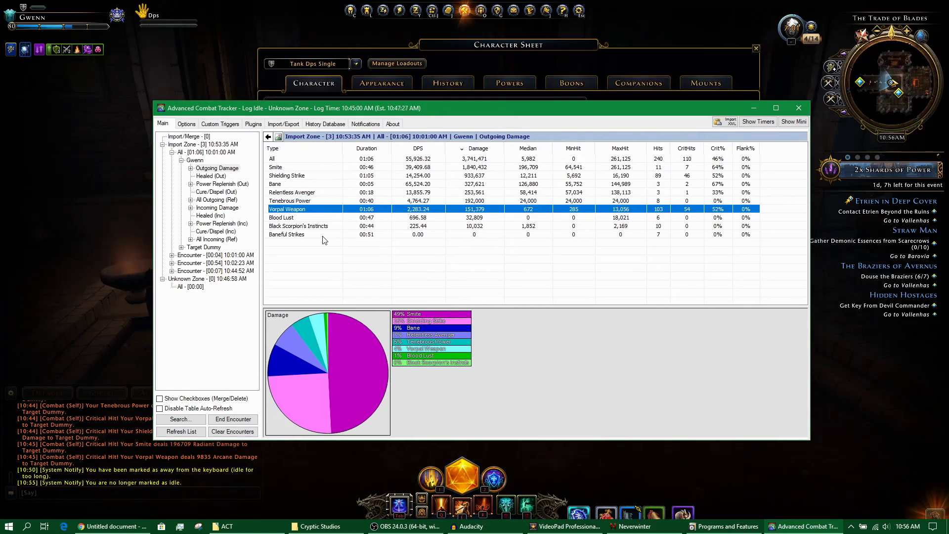
# Check the Character Sheet in Neverwinter again and return to Advanced Combat Tracker
pyautogui.hotkey('alt', 'Tab')
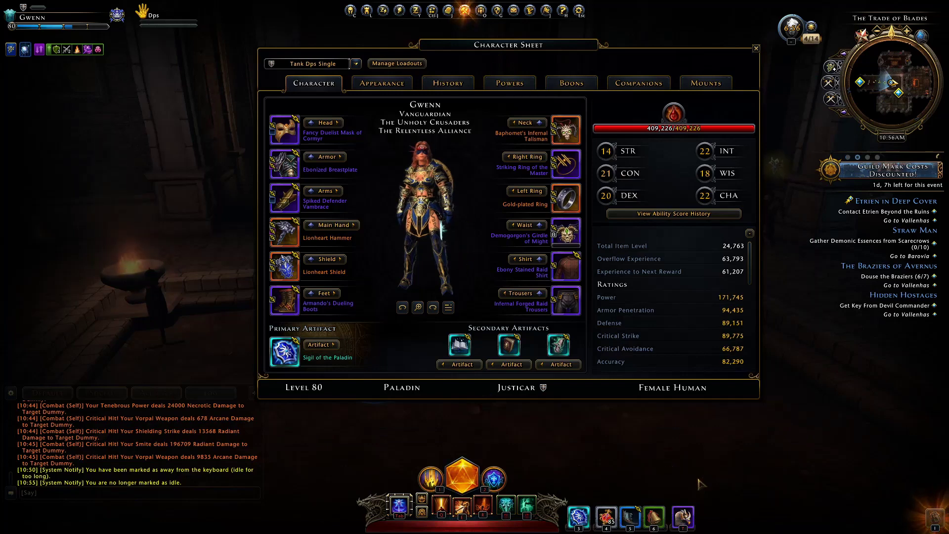
pyautogui.press('super')
pyautogui.click(803, 526)
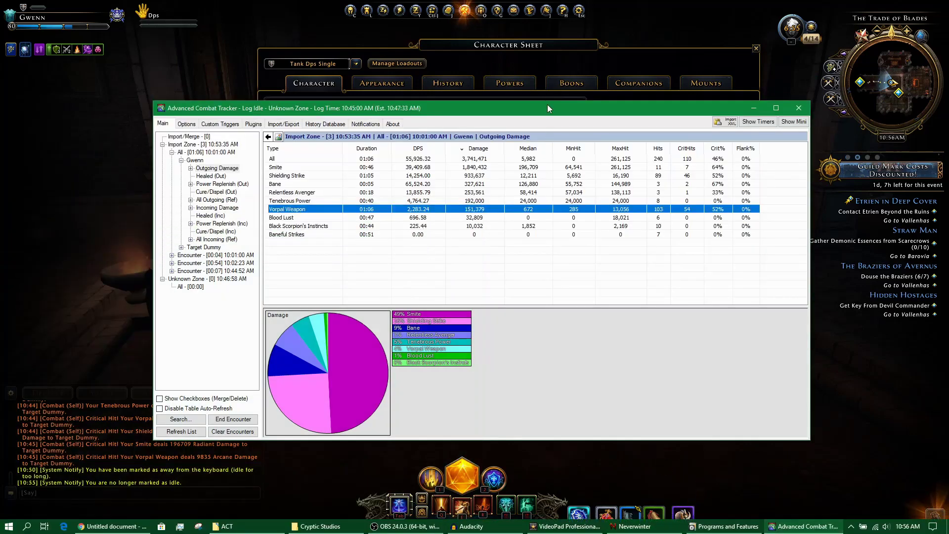
pyautogui.moveTo(548, 116); pyautogui.dragTo(536, 90)
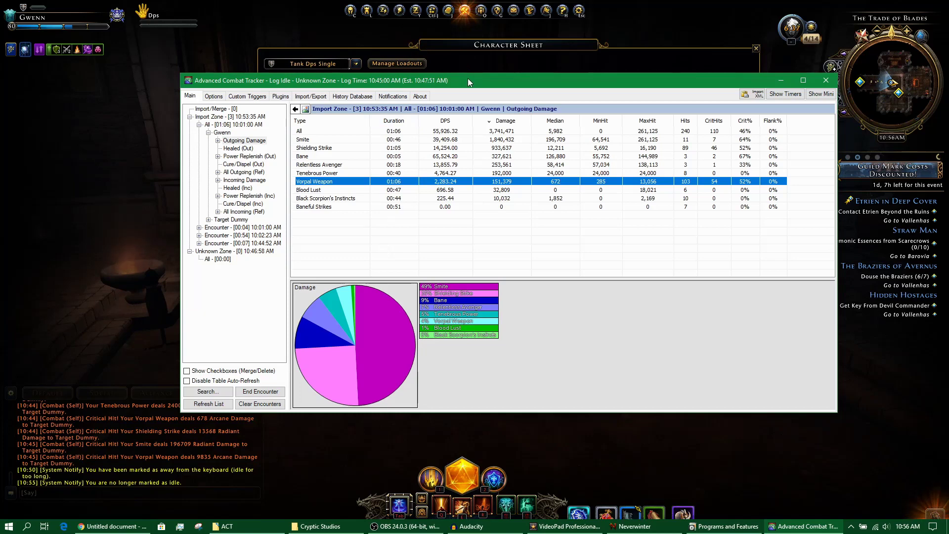
pyautogui.moveTo(468, 78); pyautogui.dragTo(459, 79)
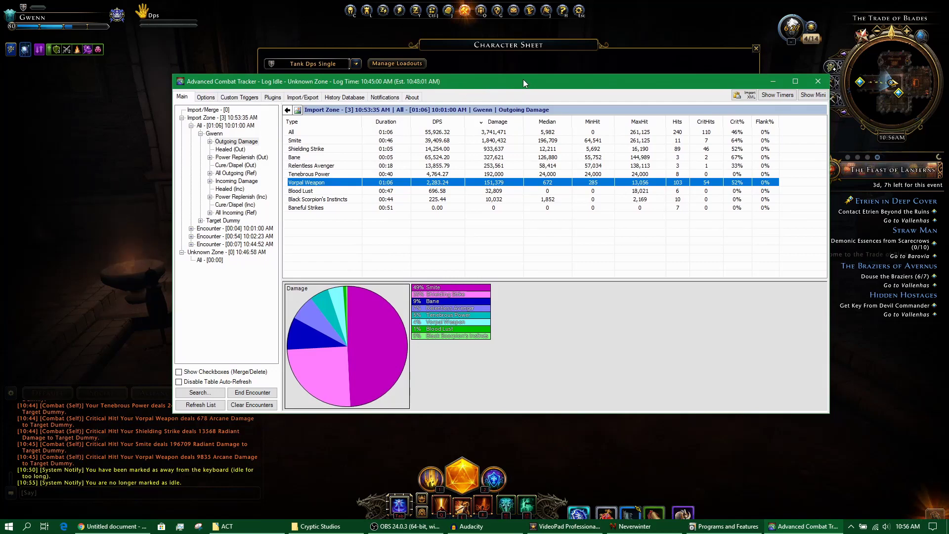
pyautogui.click(396, 237)
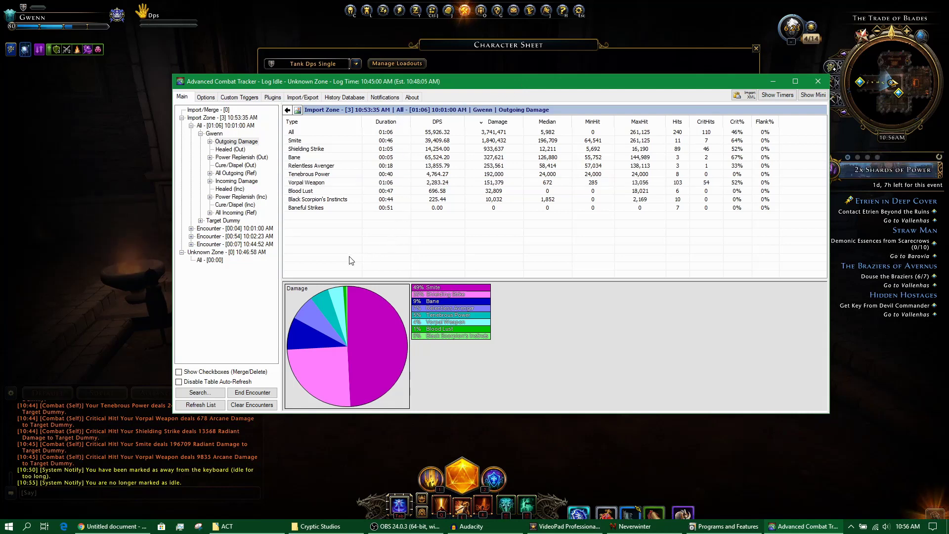
pyautogui.moveTo(545, 87); pyautogui.dragTo(543, 91)
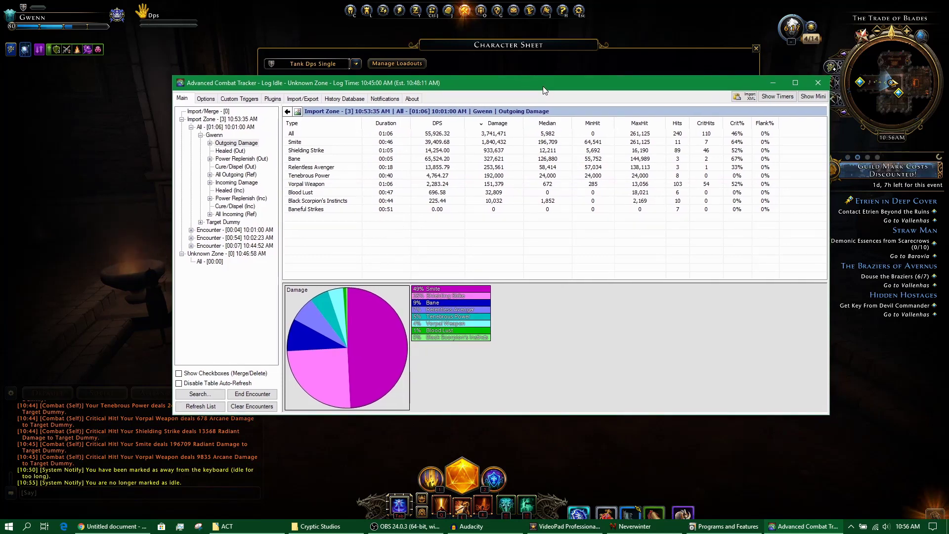
pyautogui.moveTo(544, 83); pyautogui.dragTo(548, 81)
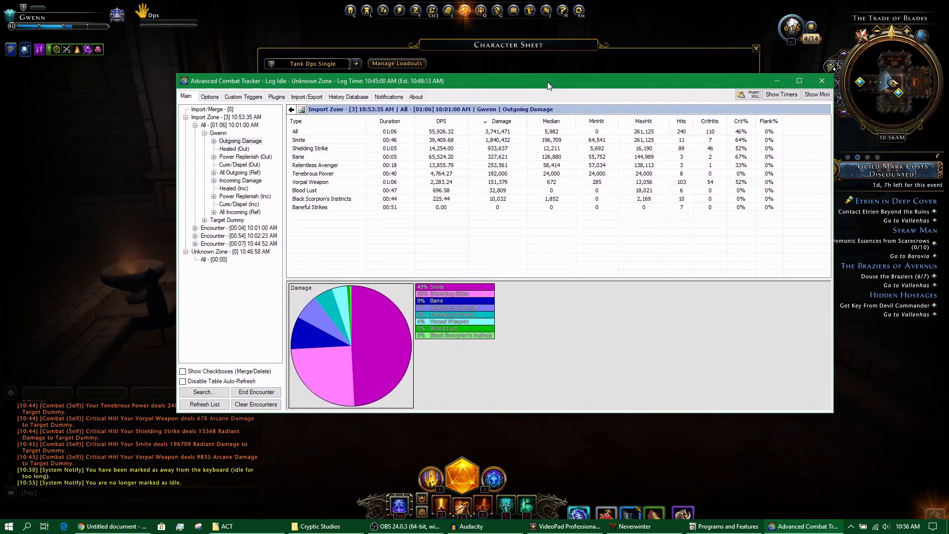